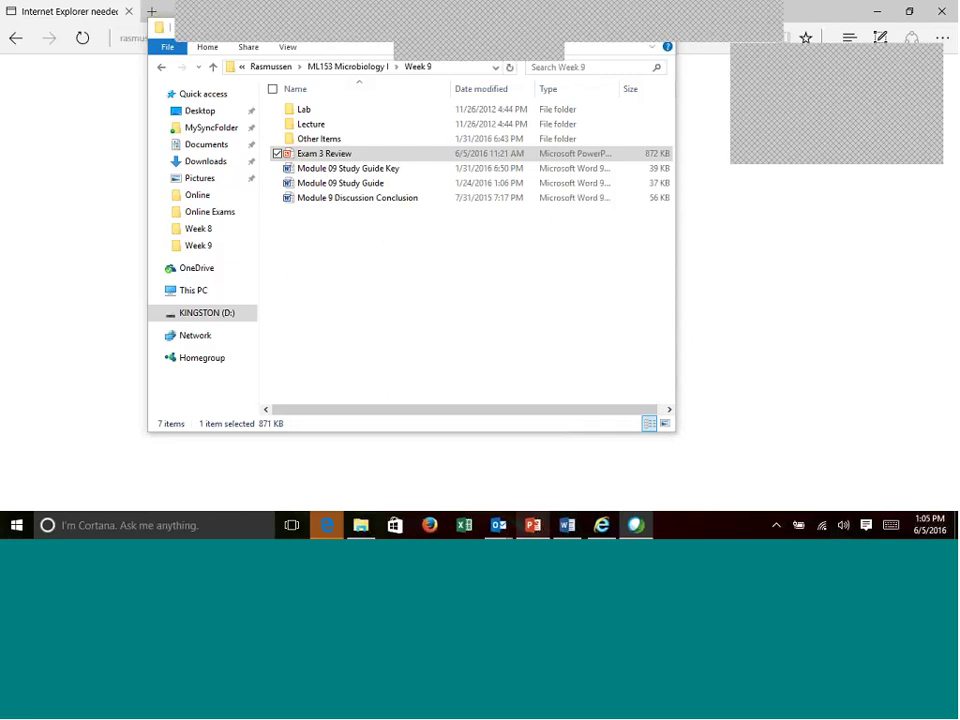
Bring the opened Exam 3 Review deck to the front in PowerPoint.
{"action": "left_click", "coordinate": [533, 530]}
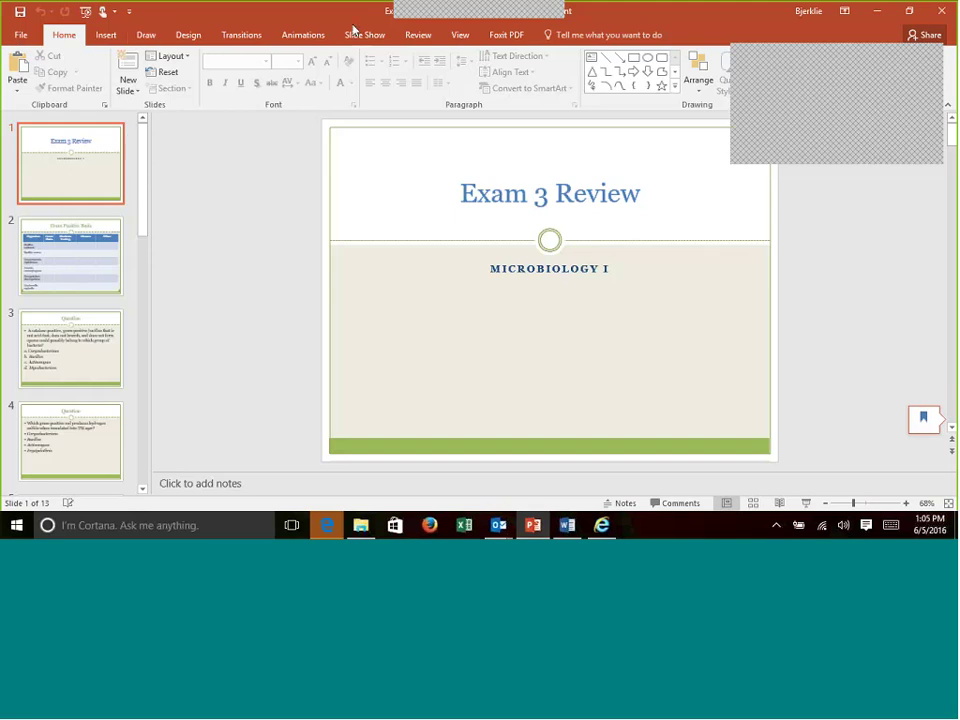
On slide 2, enter 'GPR, spore+' as the Gram Stain for both Bacillus species.
{"action": "left_click", "coordinate": [106, 254]}
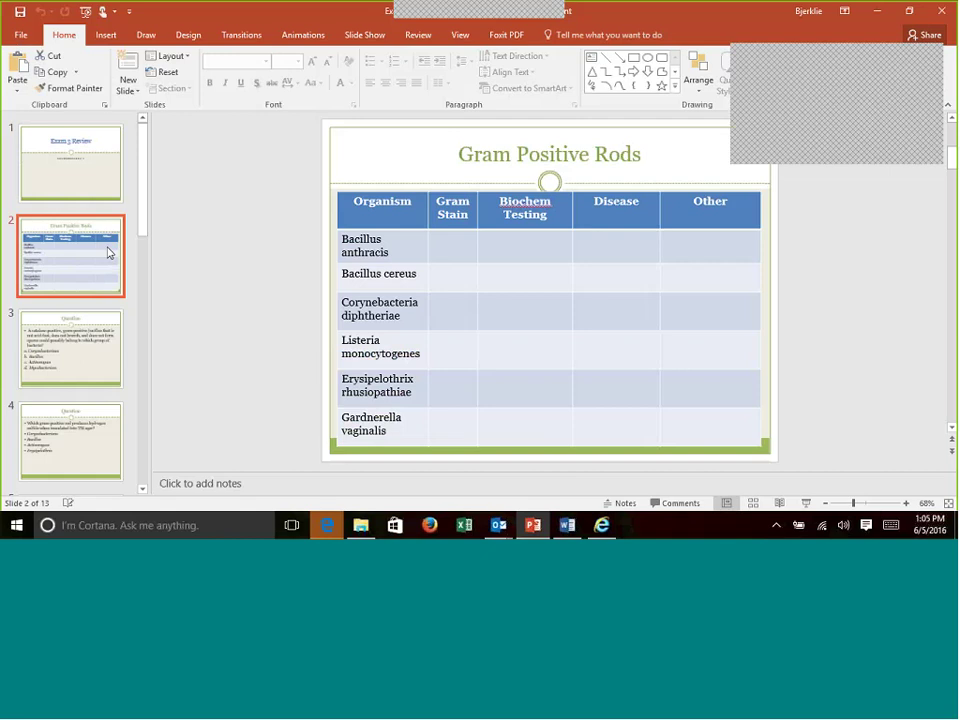
{"action": "left_click", "coordinate": [452, 240]}
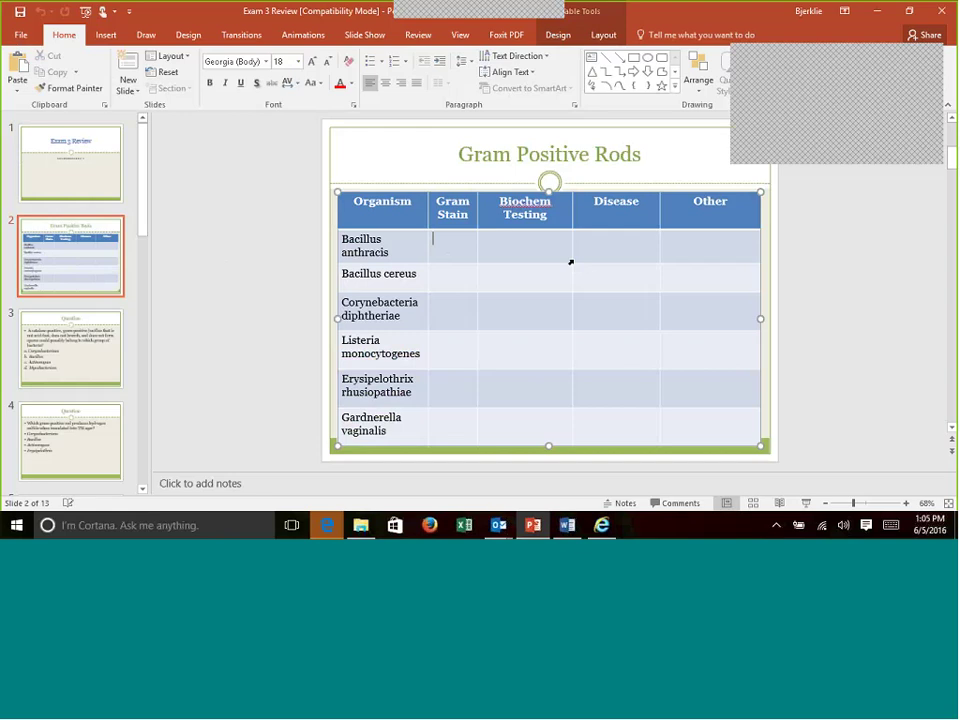
{"action": "type", "text": "GPR"}
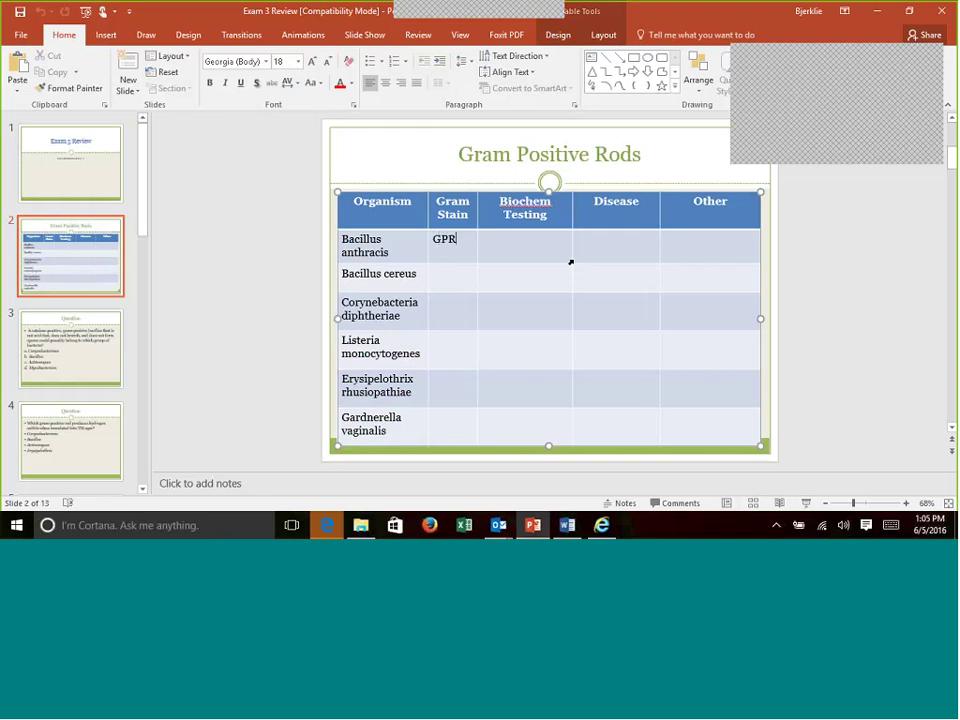
{"action": "type", "text": ", s"}
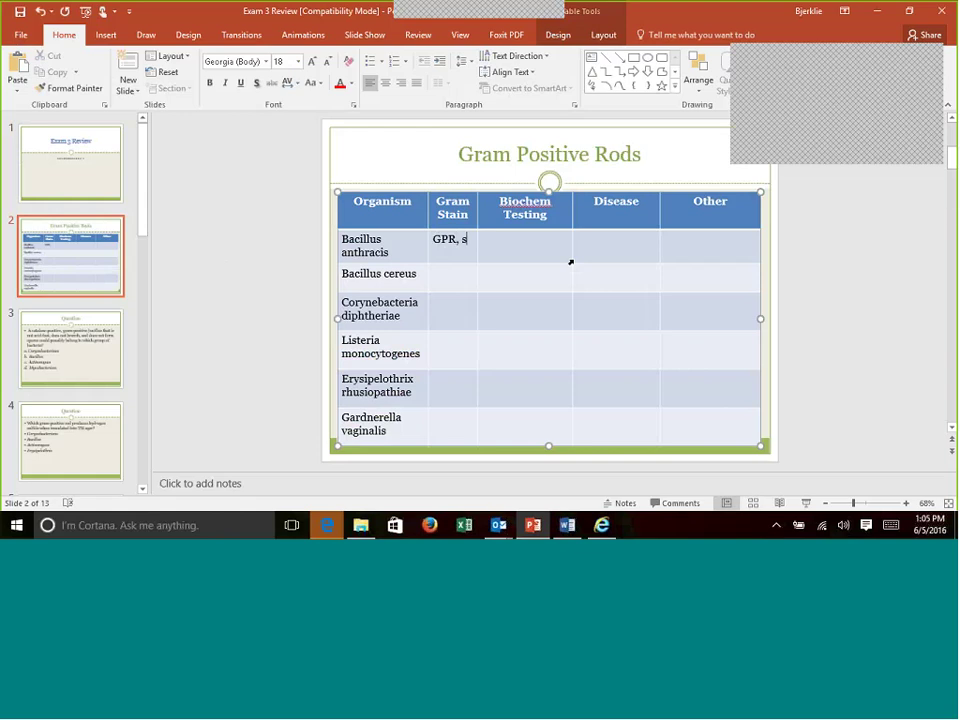
{"action": "type", "text": "pore+"}
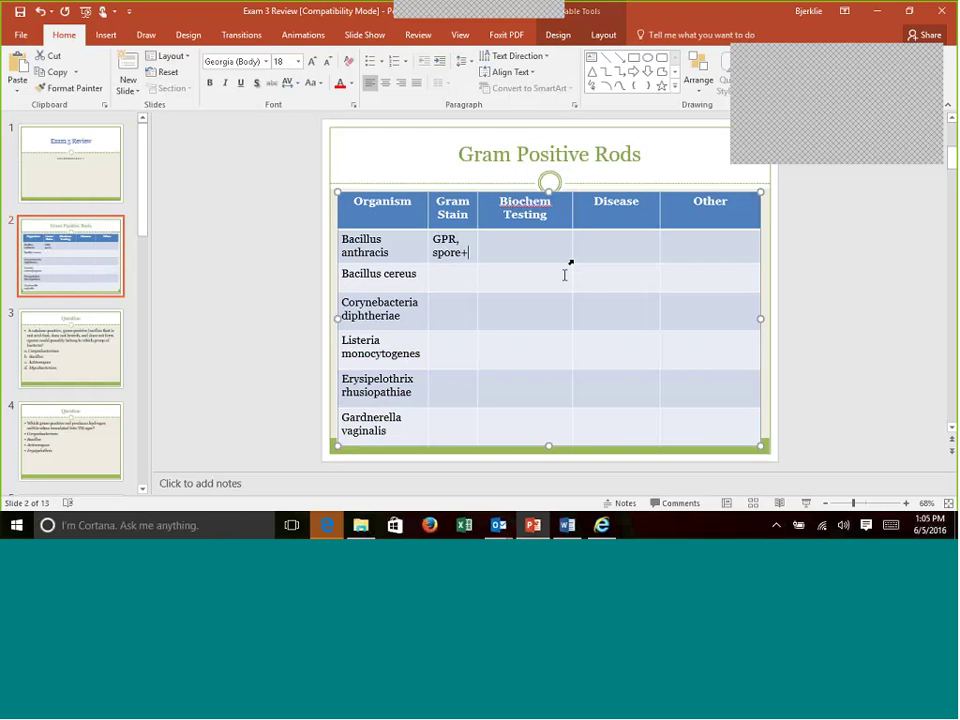
{"action": "left_click", "coordinate": [462, 276]}
{"action": "type", "text": "GPR, sproe"}
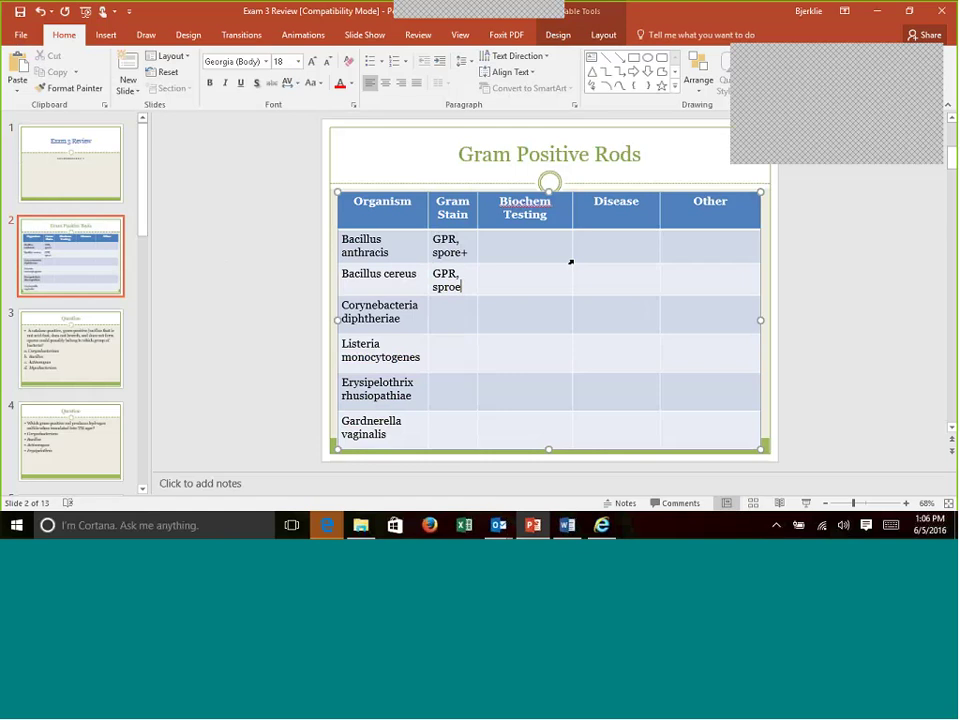
{"action": "key", "text": "BackSpace"}
{"action": "key", "text": "BackSpace"}
{"action": "key", "text": "BackSpace"}
{"action": "type", "text": "ore+"}
Enter catalase+ in the Biochem Testing cells of Bacillus anthracis and Bacillus cereus.
{"action": "left_click", "coordinate": [493, 245]}
{"action": "type", "text": "catalase+"}
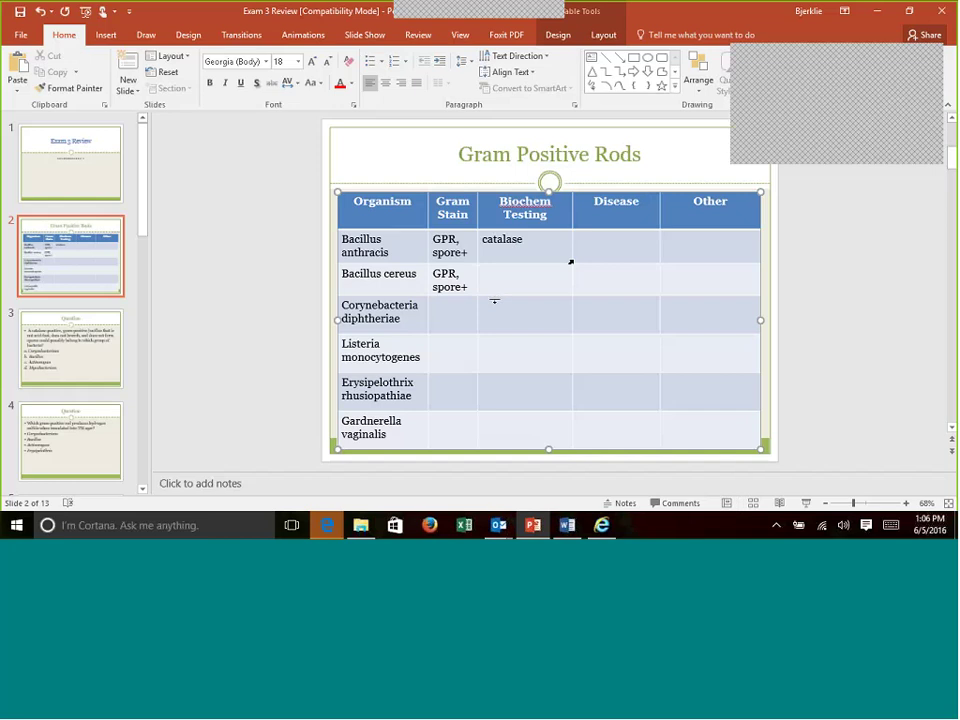
{"action": "left_click", "coordinate": [492, 266]}
{"action": "type", "text": "cat"}
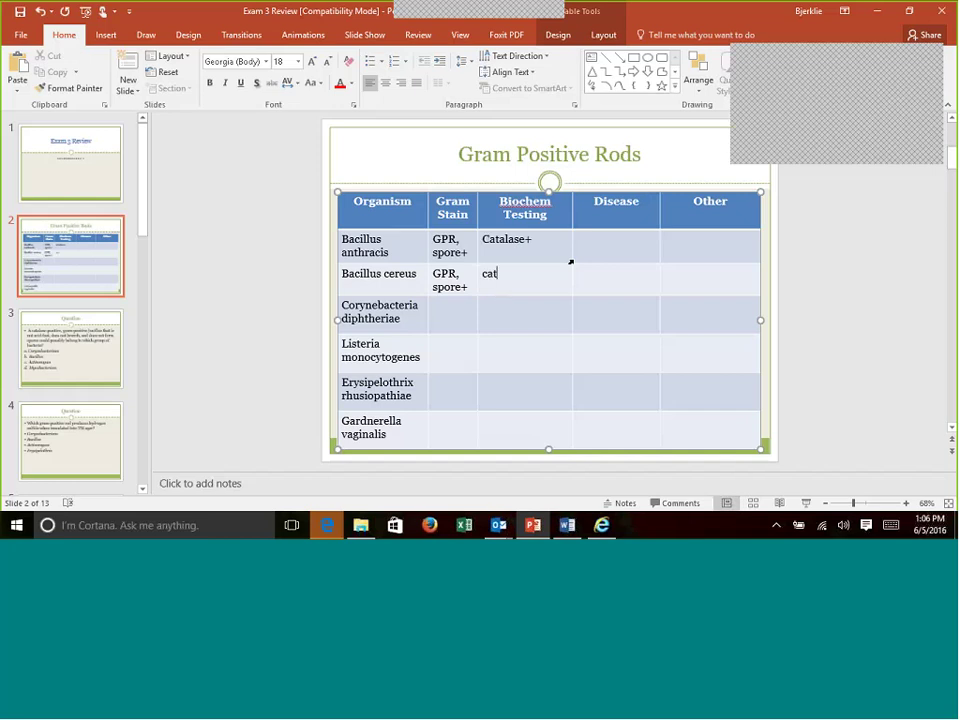
{"action": "type", "text": "alase_+"}
{"action": "key", "text": "BackSpace"}
{"action": "key", "text": "BackSpace"}
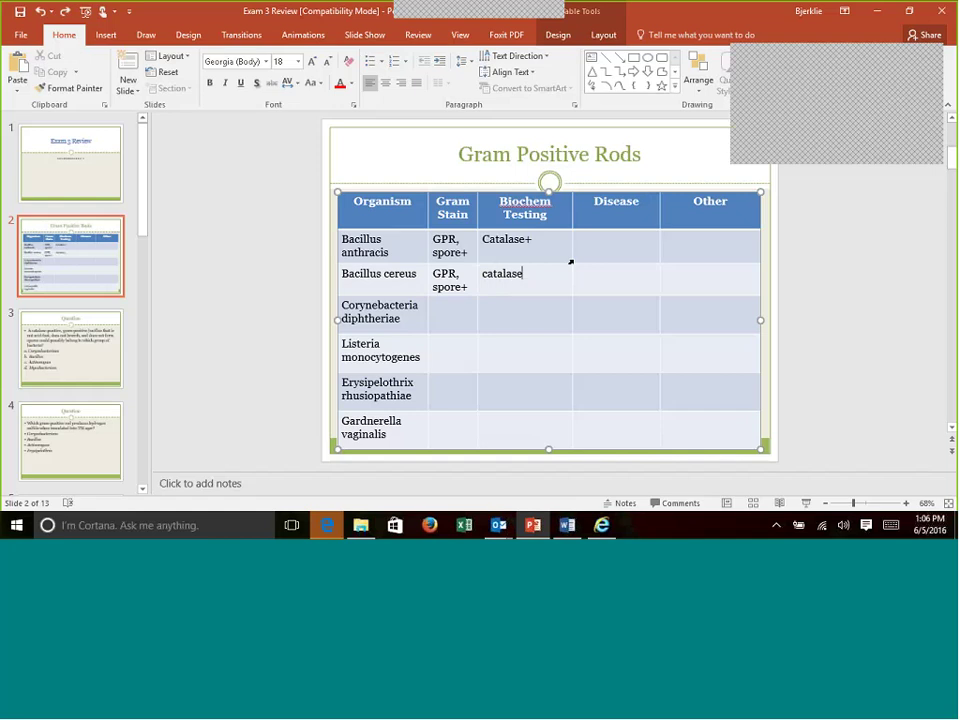
{"action": "type", "text": "+"}
Add nonhemolytic, nonmotile and Lecithinase+ on separate lines under anthracis's catalase+.
{"action": "left_click", "coordinate": [547, 244]}
{"action": "key", "text": "Return"}
{"action": "type", "text": "nonhemolytic"}
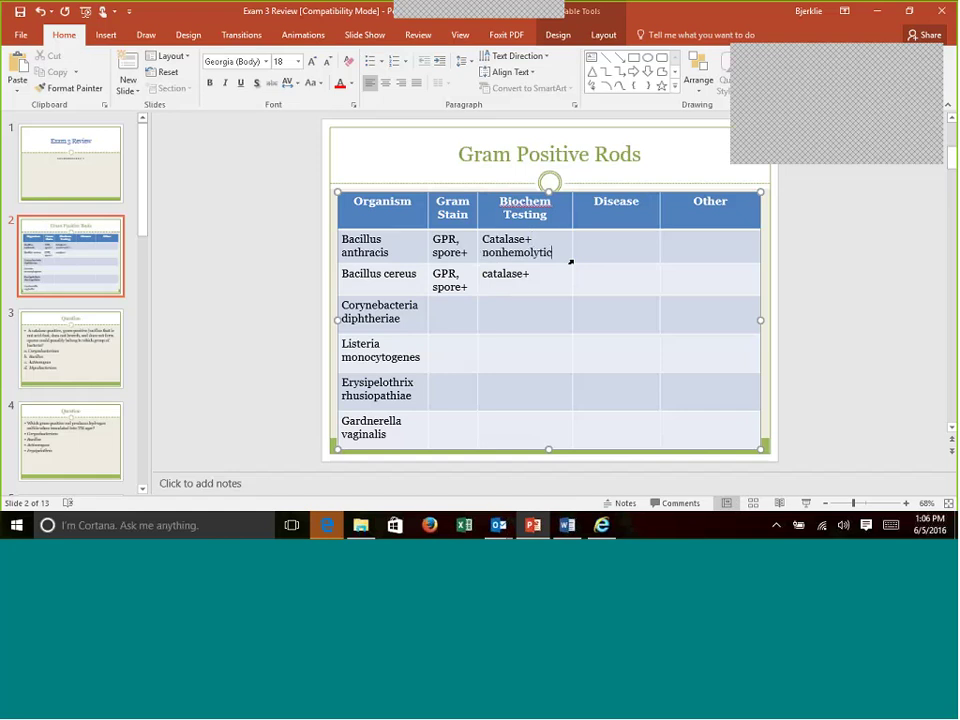
{"action": "key", "text": "Return"}
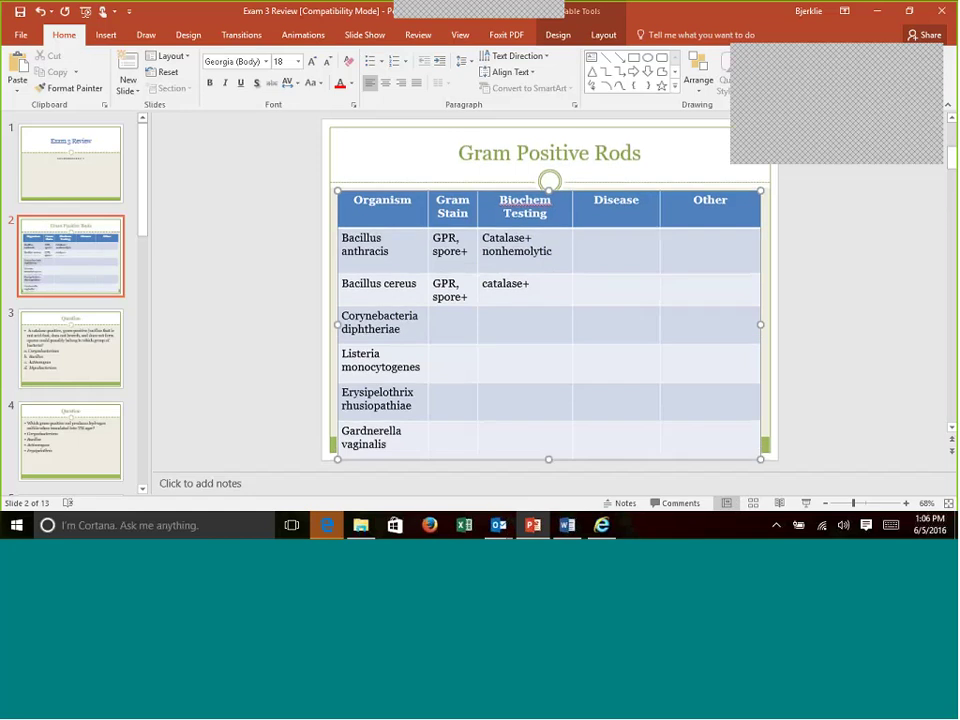
{"action": "type", "text": "nonmotile"}
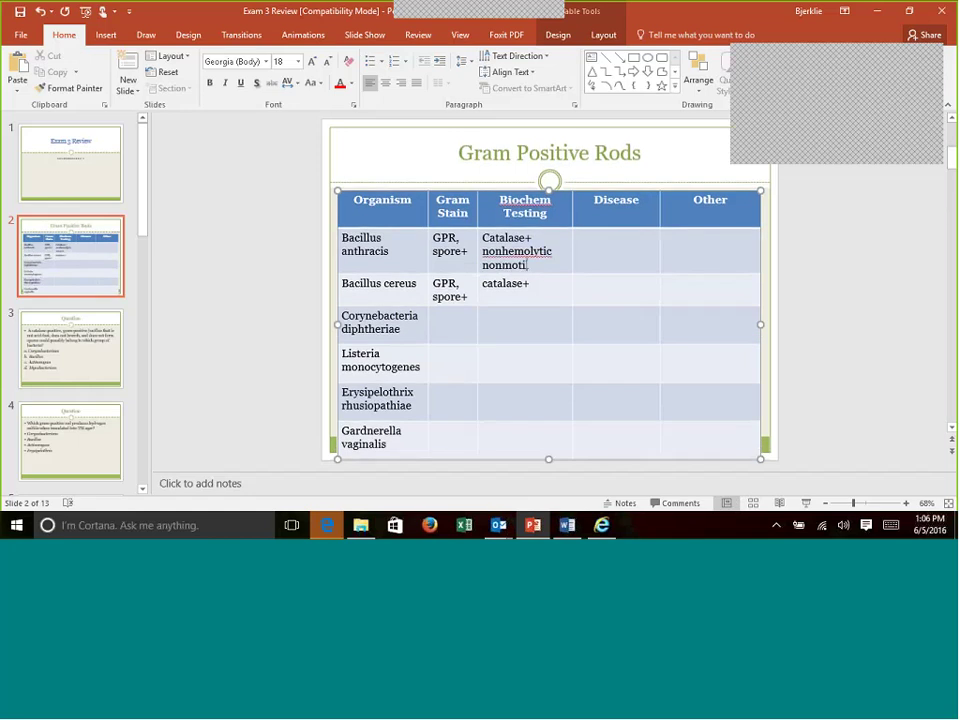
{"action": "key", "text": "Return"}
{"action": "type", "text": "le"}
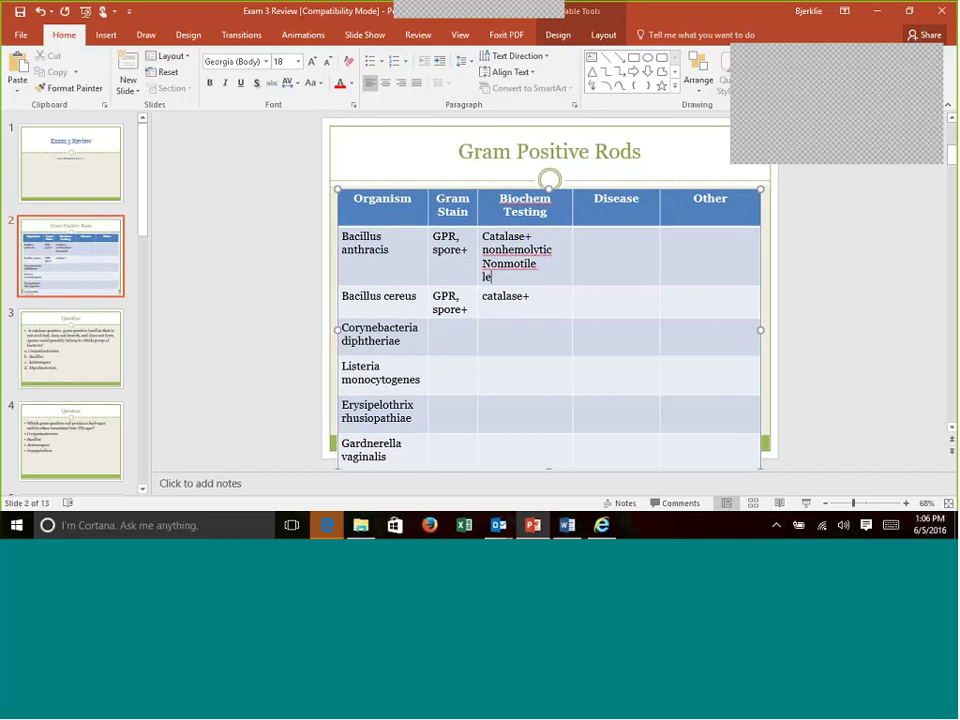
{"action": "type", "text": " Lecithinase+"}
Enter 'Anthrax - woolsorter's disease' as anthracis's disease, and 'soil' and 'medusa head, comma projections' under Other.
{"action": "left_click", "coordinate": [598, 234]}
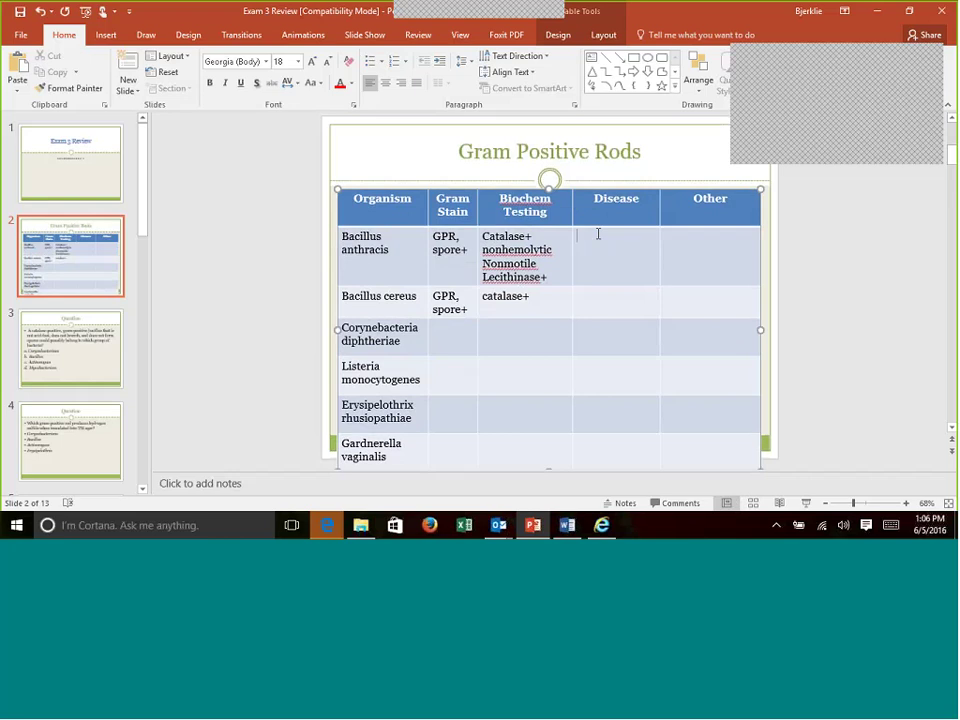
{"action": "type", "text": "Anthrax - woolsorter's dise"}
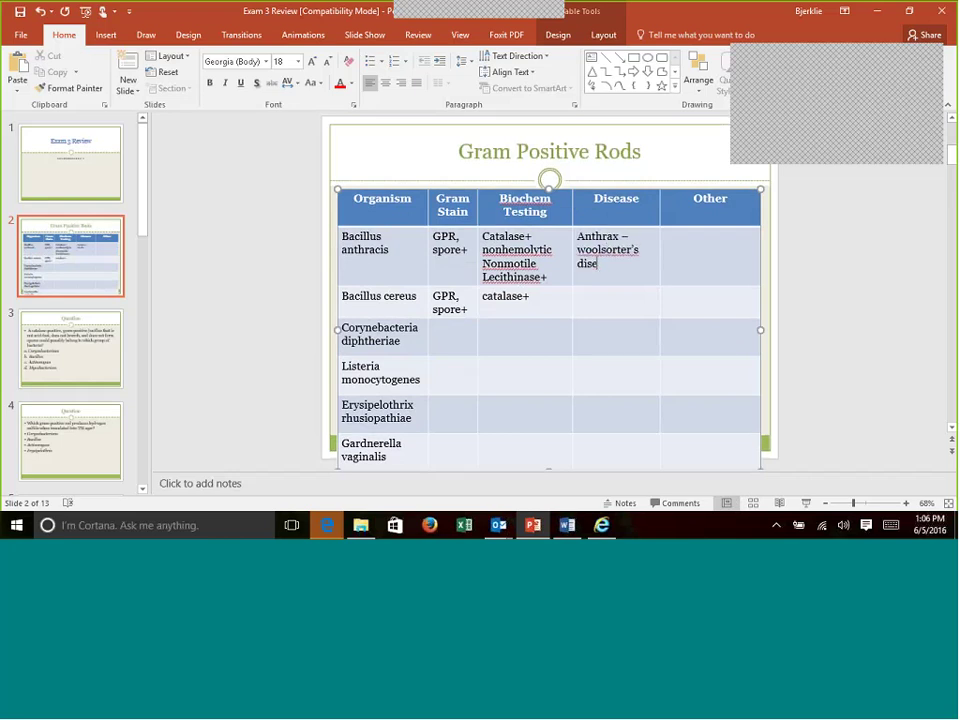
{"action": "type", "text": "ase"}
{"action": "left_click", "coordinate": [676, 242]}
{"action": "type", "text": "soil"}
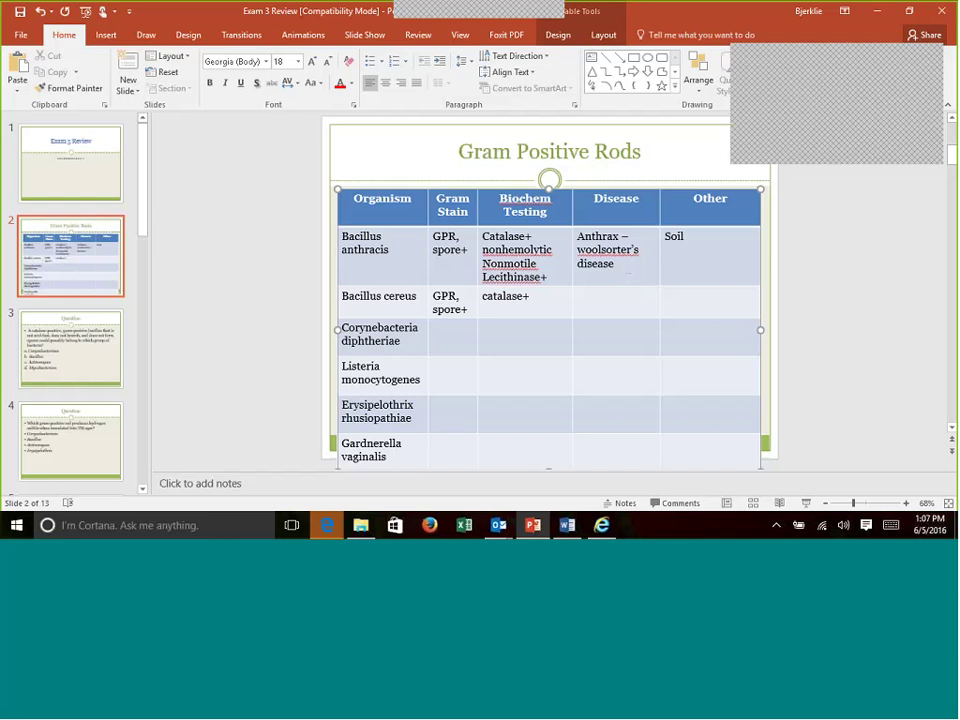
{"action": "key", "text": "Return"}
{"action": "type", "text": "medusa"}
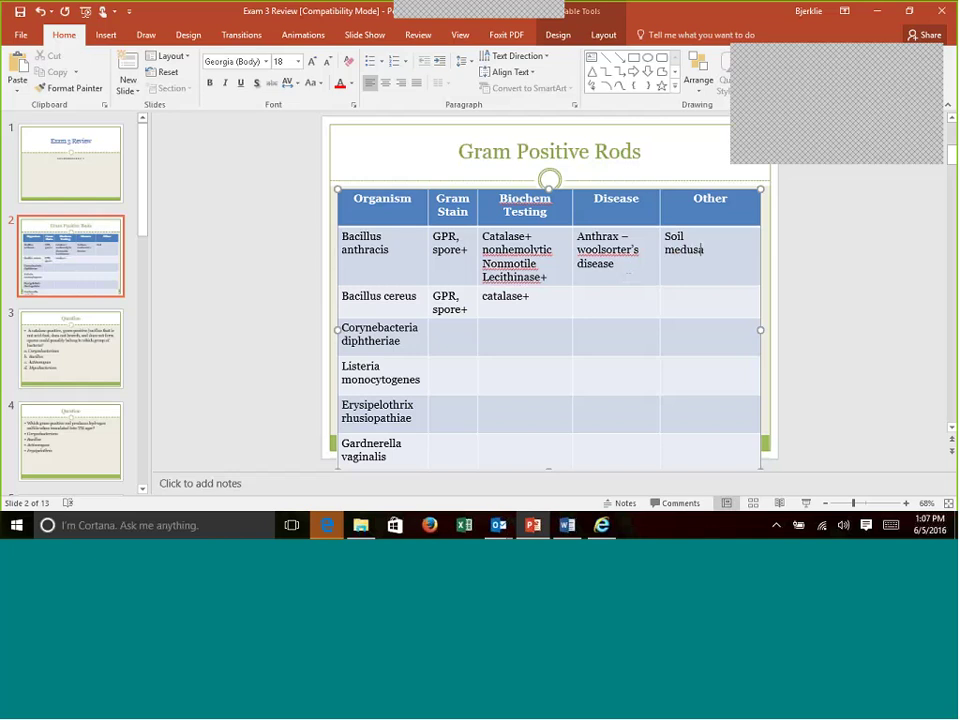
{"action": "type", "text": " head, comma pro"}
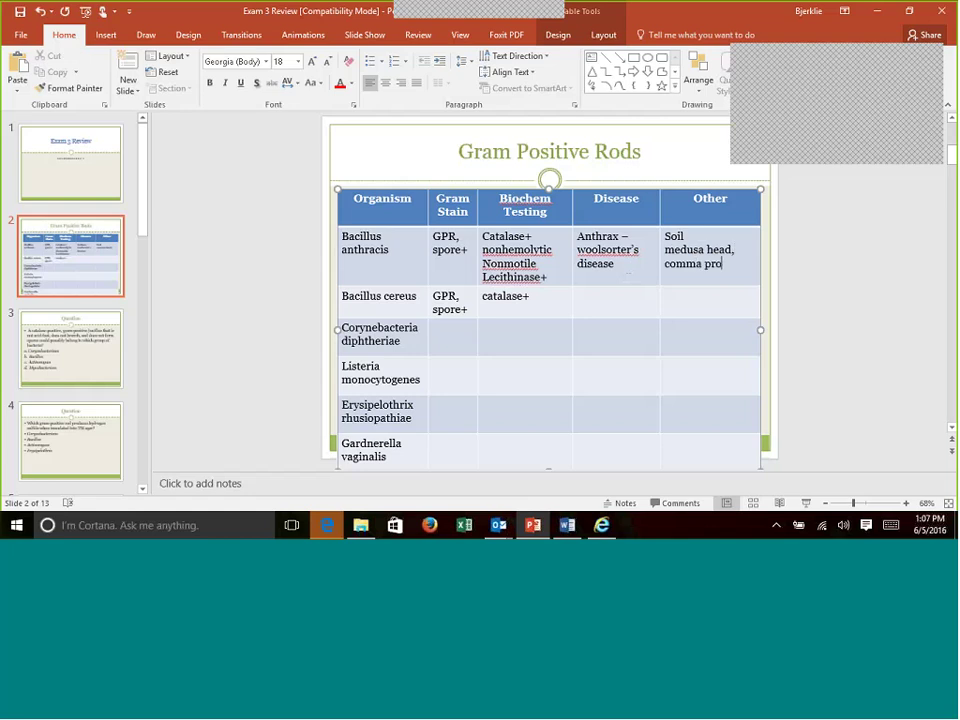
{"action": "type", "text": "jections"}
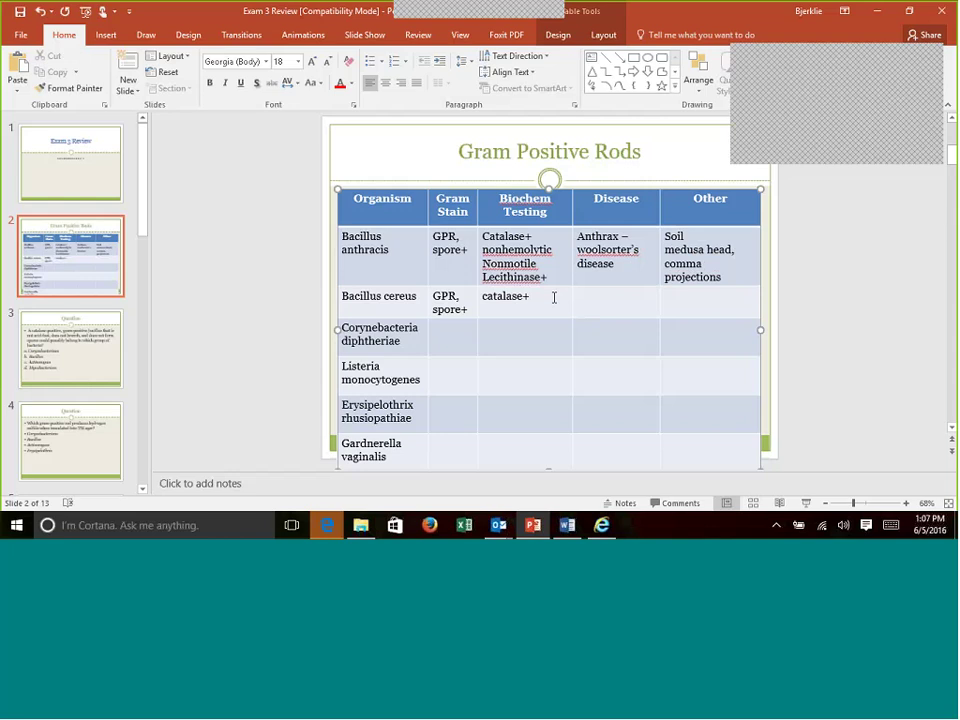
Add beta hemolytic, Motile and Lecithinase+ to Bacillus cereus's Biochem Testing.
{"action": "key", "text": "Return"}
{"action": "type", "text": "beta hemolytic"}
{"action": "key", "text": "Return"}
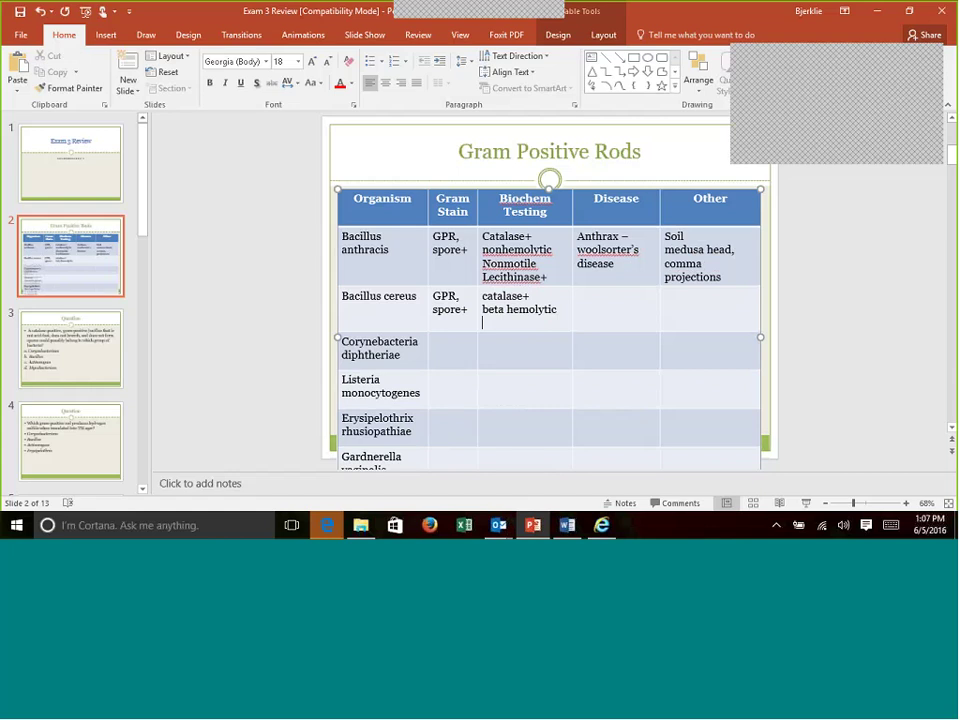
{"action": "type", "text": "Motile"}
{"action": "key", "text": "Return"}
{"action": "type", "text": "le"}
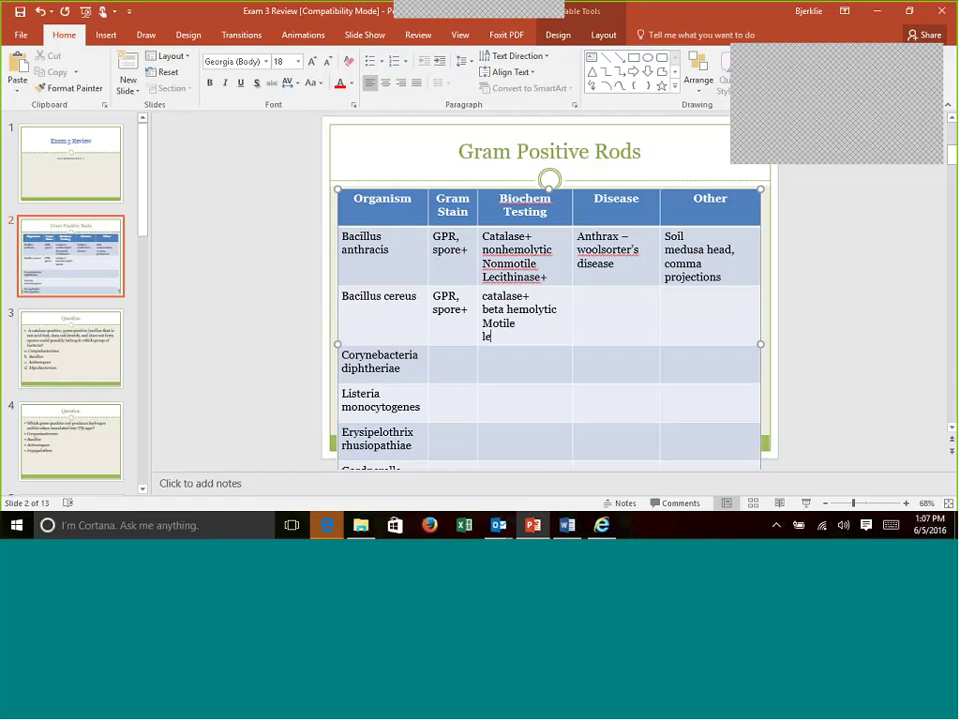
{"action": "type", "text": " Lecthinase+"}
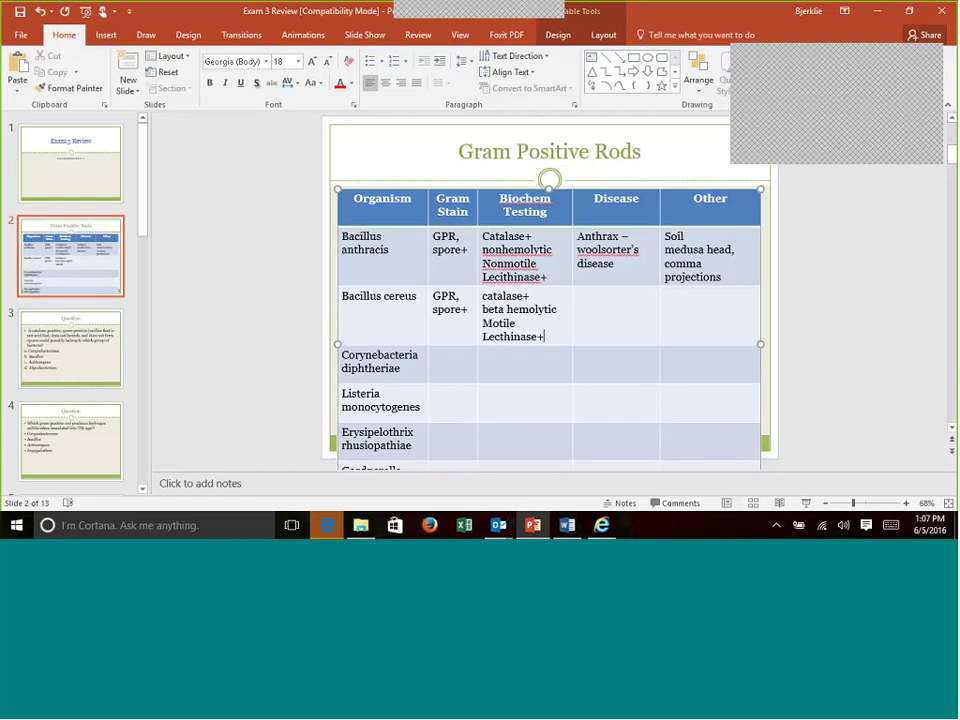
Enter food poisoning and eye infections as cereus's diseases, with 'large, spreading' and Penicillin resistant under Other.
{"action": "left_click", "coordinate": [595, 302]}
{"action": "type", "text": "food poisoning"}
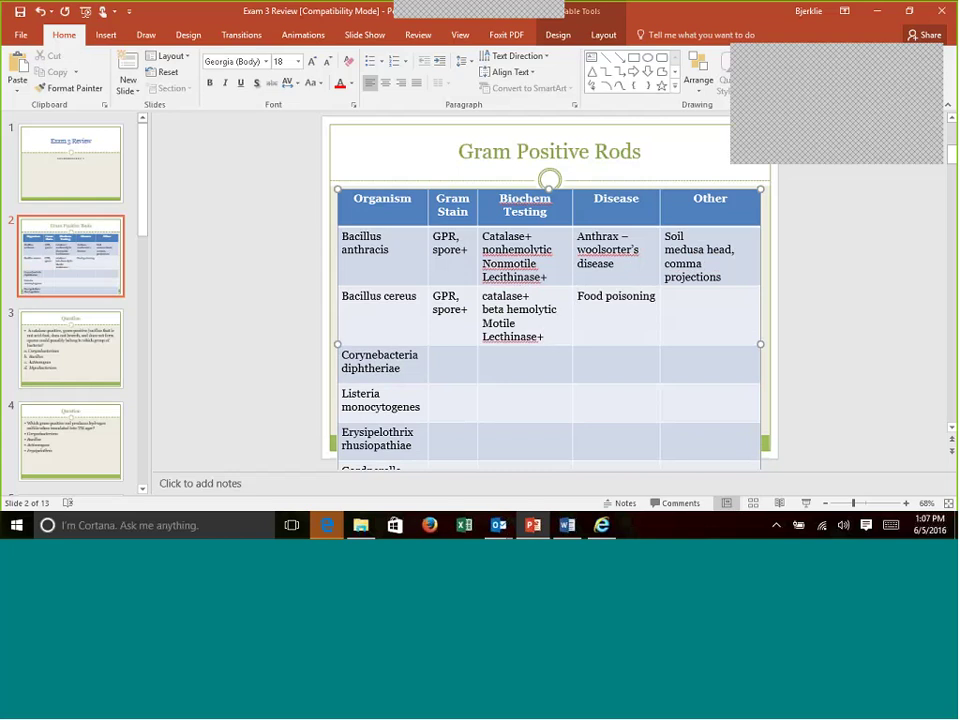
{"action": "key", "text": "Return"}
{"action": "type", "text": "Eye infection"}
{"action": "key", "text": "BackSpace"}
{"action": "key", "text": "BackSpace"}
{"action": "key", "text": "BackSpace"}
{"action": "type", "text": "ions"}
{"action": "key", "text": "Tab"}
{"action": "type", "text": "large,"}
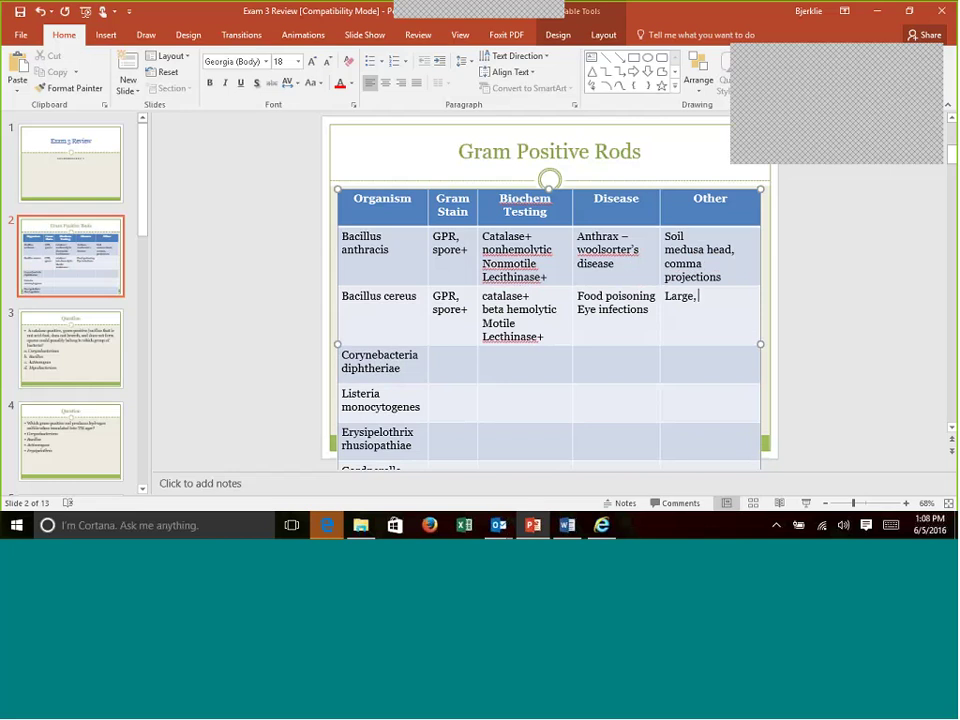
{"action": "type", "text": " spreading"}
{"action": "key", "text": "Return"}
{"action": "type", "text": "preading Penic"}
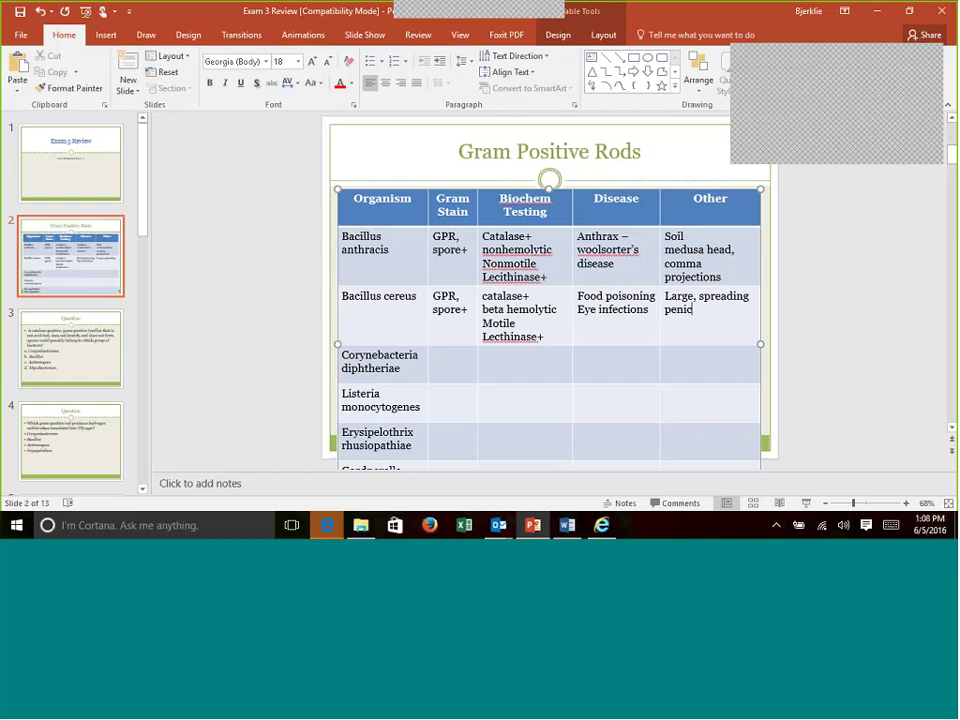
{"action": "type", "text": "illin resistant"}
Add 'penicillin susc.' below projections in Bacillus anthracis's Other notes.
{"action": "left_click", "coordinate": [718, 277]}
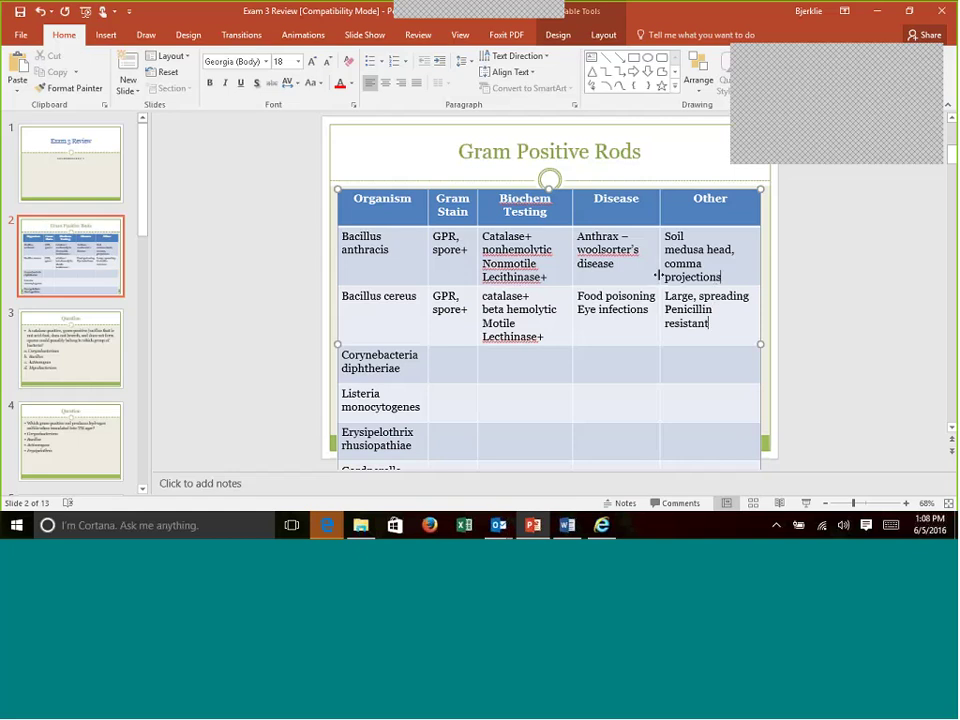
{"action": "key", "text": "Return"}
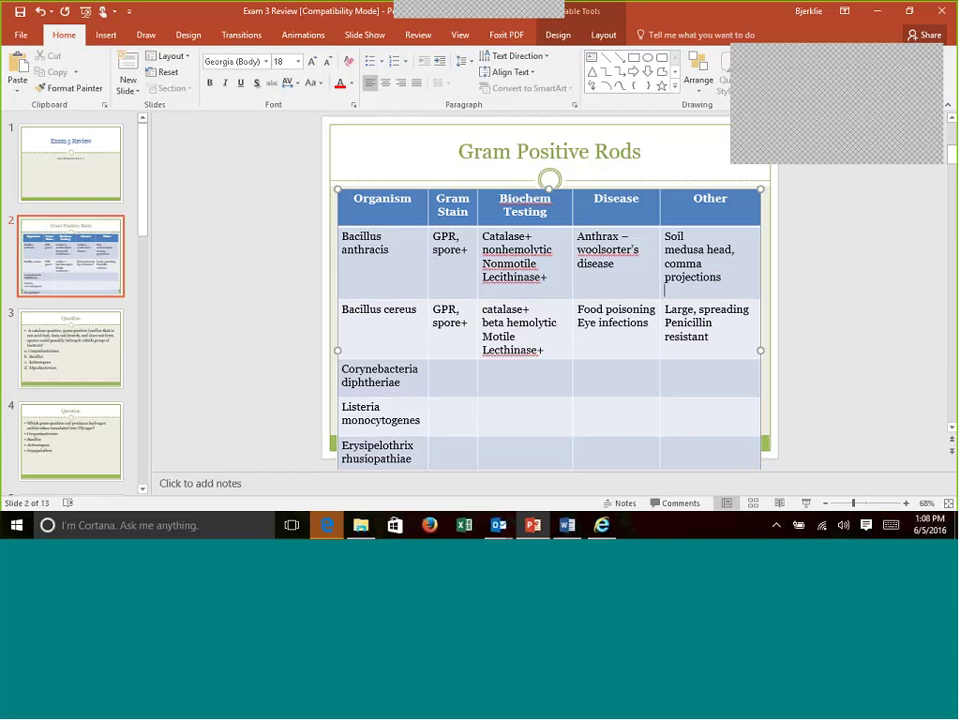
{"action": "type", "text": "penicillin susc."}
Enter GPR, Chinese letters and 'brown halo on tinsdale agar' for Corynebacteria diphtheriae.
{"action": "left_click", "coordinate": [466, 381]}
{"action": "type", "text": "GPR"}
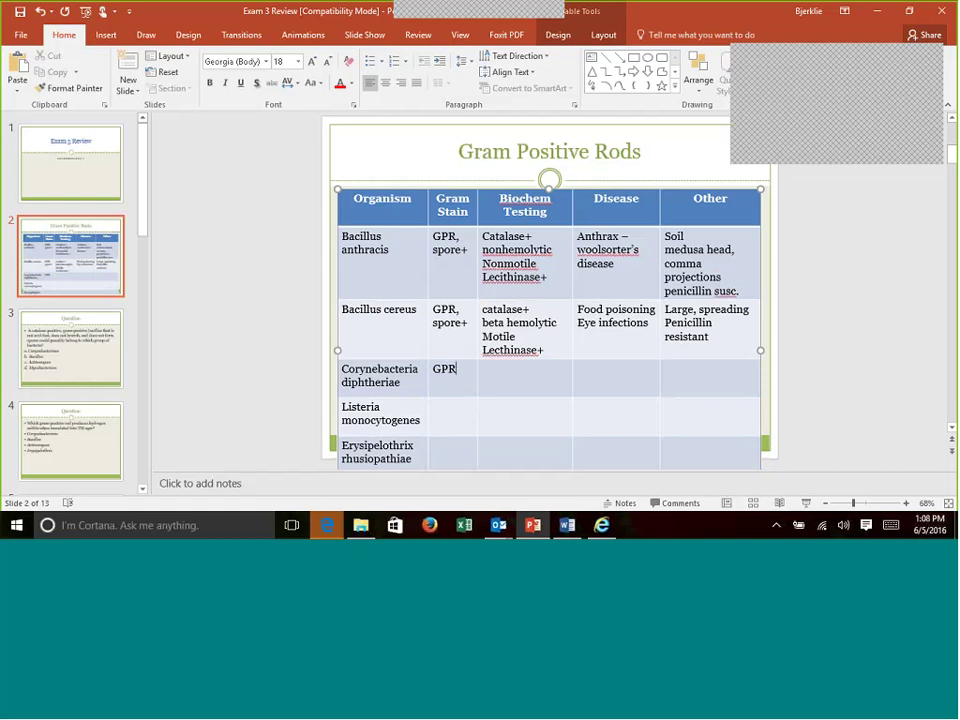
{"action": "key", "text": "Return"}
{"action": "type", "text": "Chinese l"}
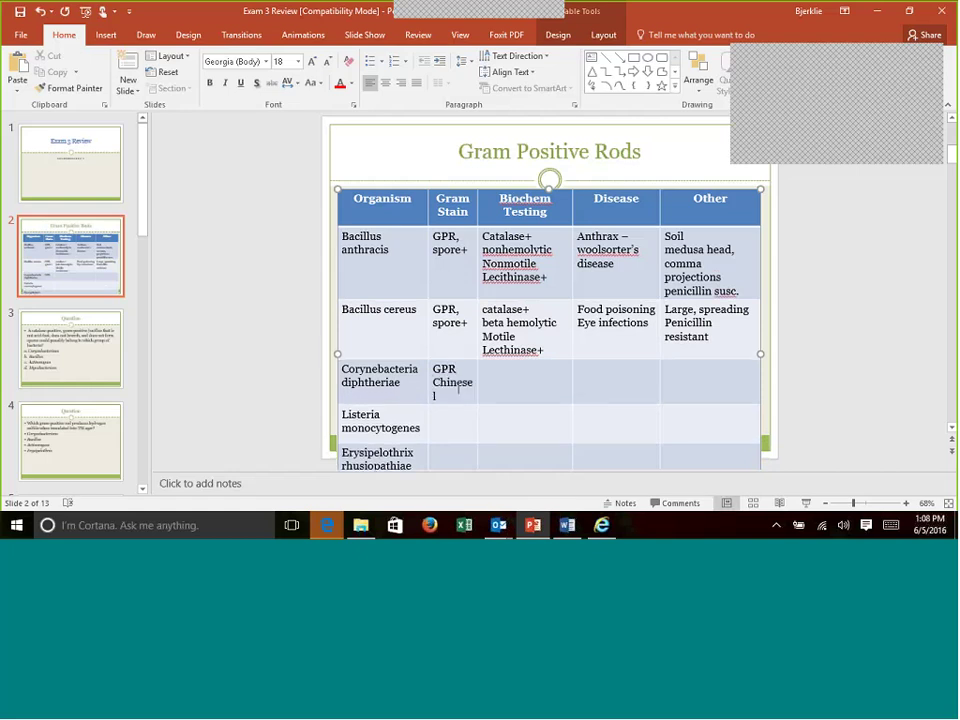
{"action": "type", "text": "etters"}
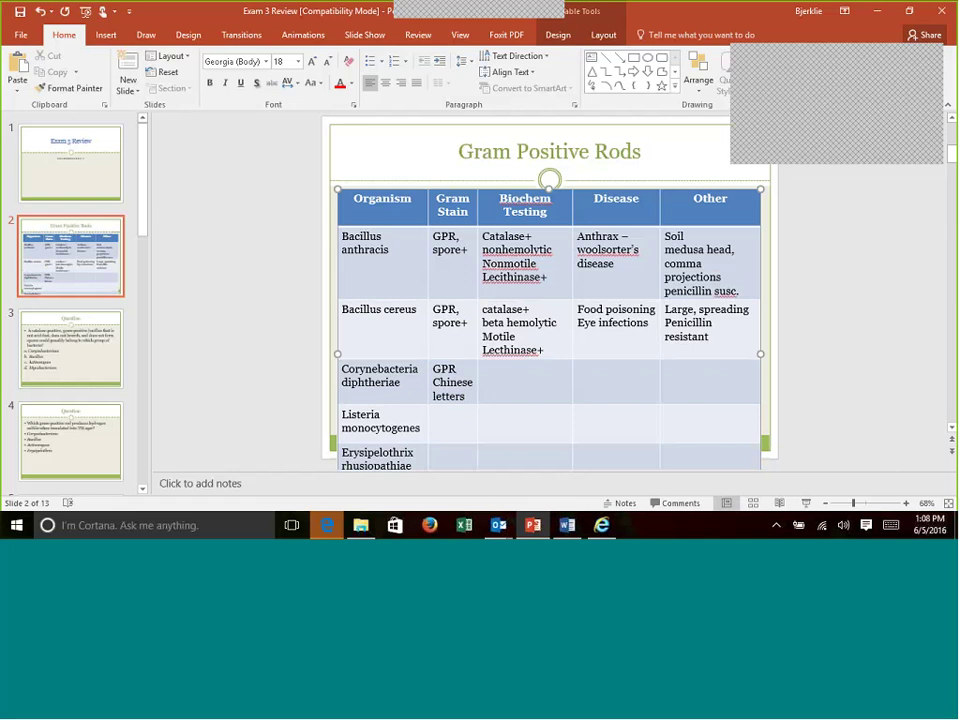
{"action": "left_click", "coordinate": [516, 375]}
{"action": "type", "text": "brow"}
{"action": "type", "text": "n "}
{"action": "type", "text": "halo on tinsd"}
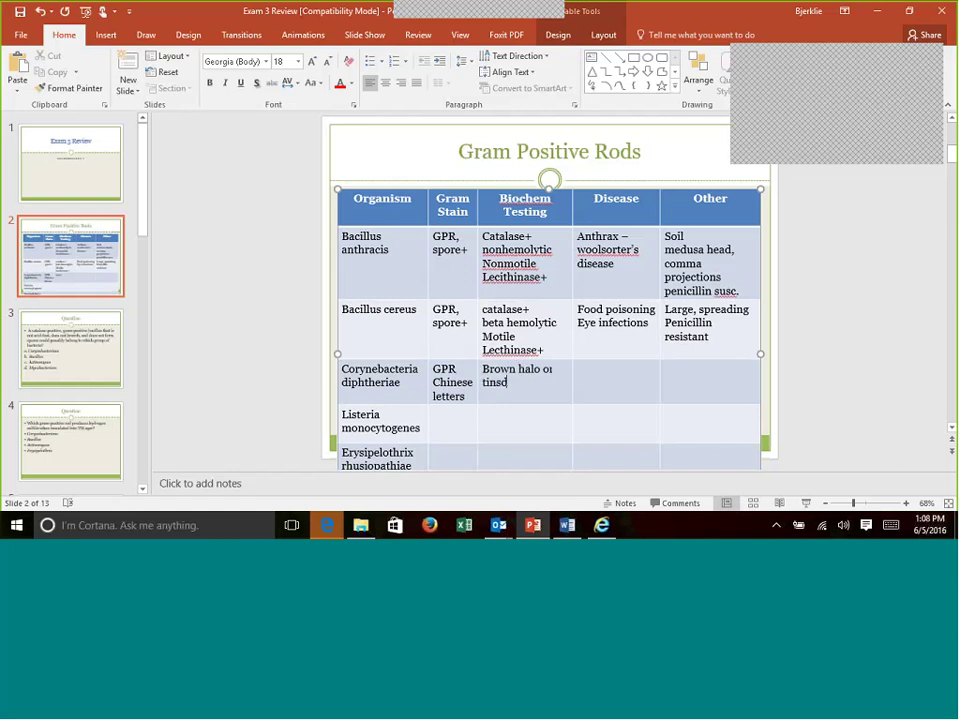
{"action": "type", "text": "ale agar"}
Add cystine-tellurite and Loeffler's under Other, and 'Diphtheria - membrane on back of throat' as disease.
{"action": "left_click", "coordinate": [671, 381]}
{"action": "type", "text": "cy"}
{"action": "type", "text": "stine-te"}
{"action": "type", "text": "llurite"}
{"action": "key", "text": "Return"}
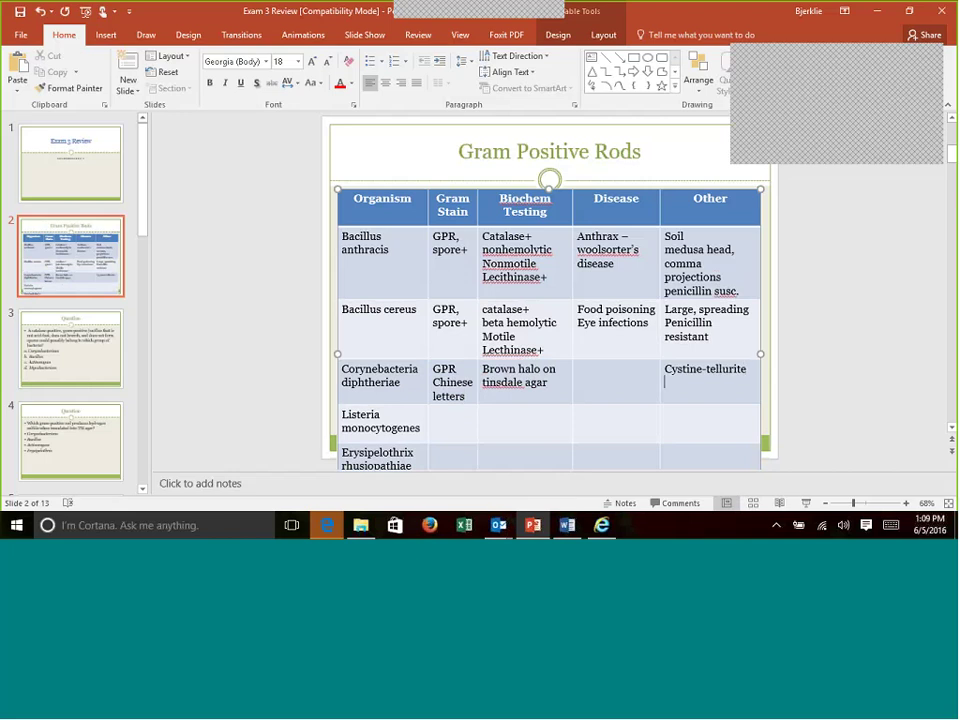
{"action": "type", "text": "Loeffler's"}
{"action": "left_click", "coordinate": [586, 367]}
{"action": "type", "text": "Diphtheria"}
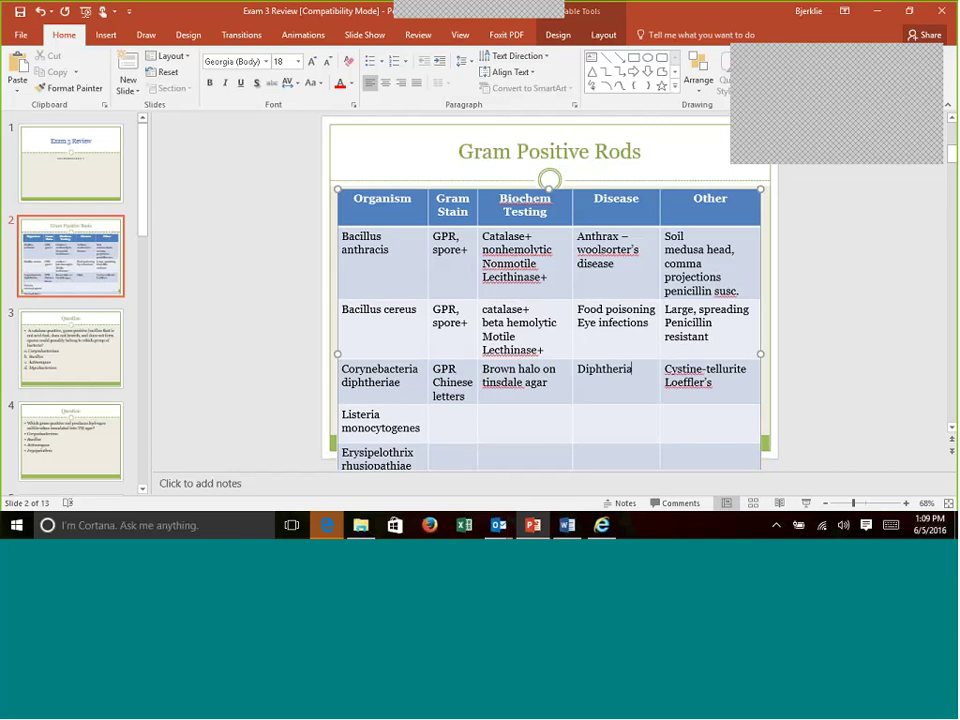
{"action": "type", "text": " -"}
{"action": "type", "text": " membra"}
{"action": "type", "text": "ne on ba"}
{"action": "type", "text": "ck of throat"}
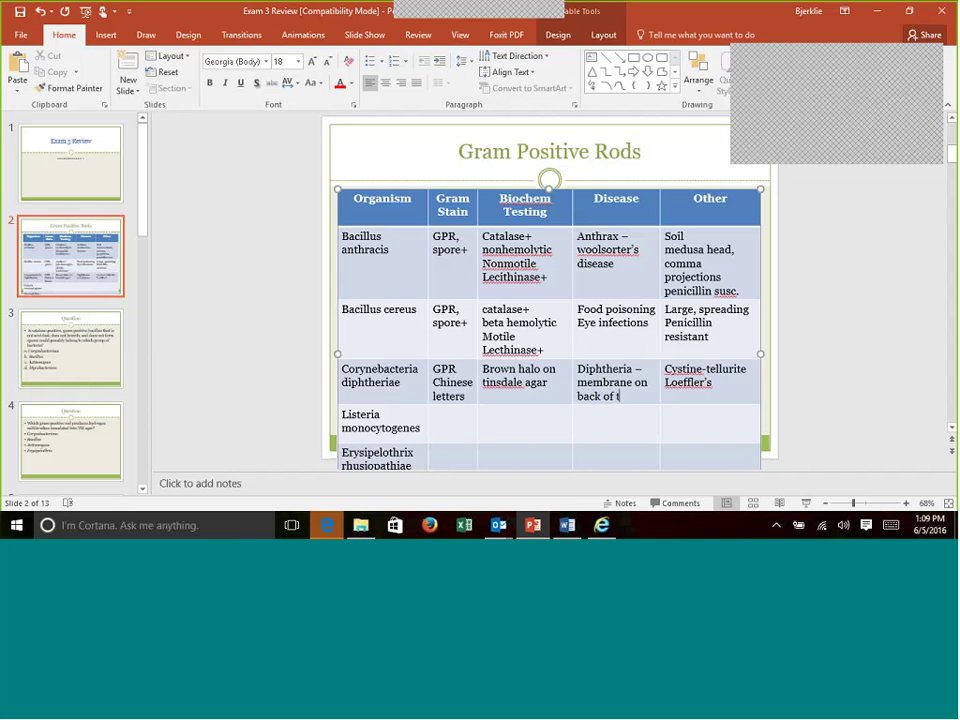
{"action": "left_click", "coordinate": [469, 413]}
{"action": "scroll", "coordinate": [475, 413], "scroll_direction": "down", "scroll_amount": 1}
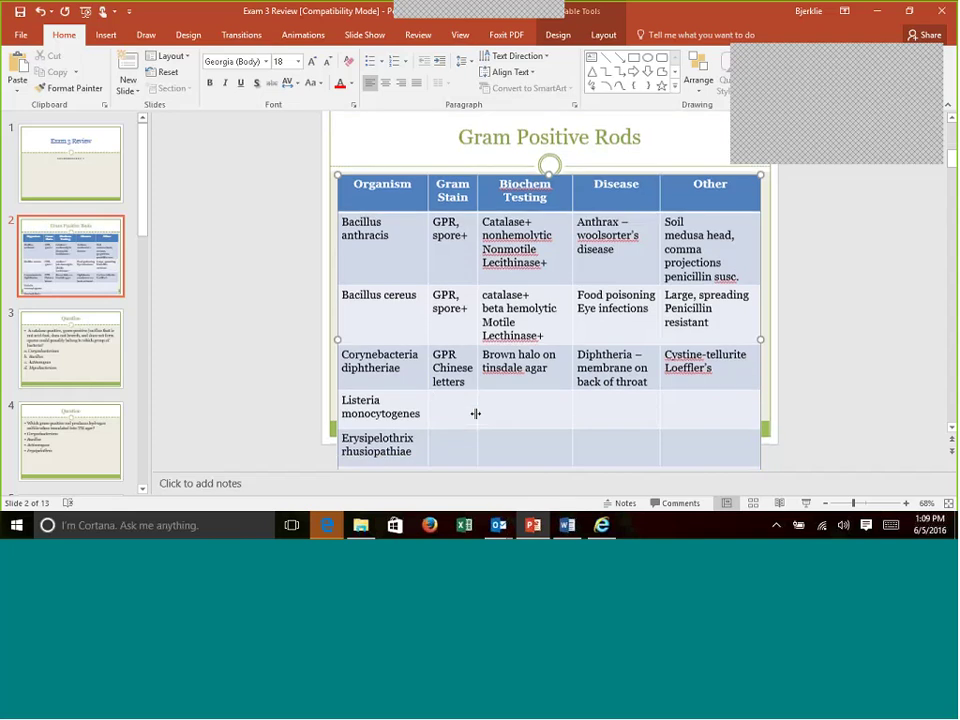
Enter GPR as Listeria's Gram Stain and undo the stray overwrite of Erysipelothrix's name.
{"action": "type", "text": "GPR"}
{"action": "key", "text": "Tab"}
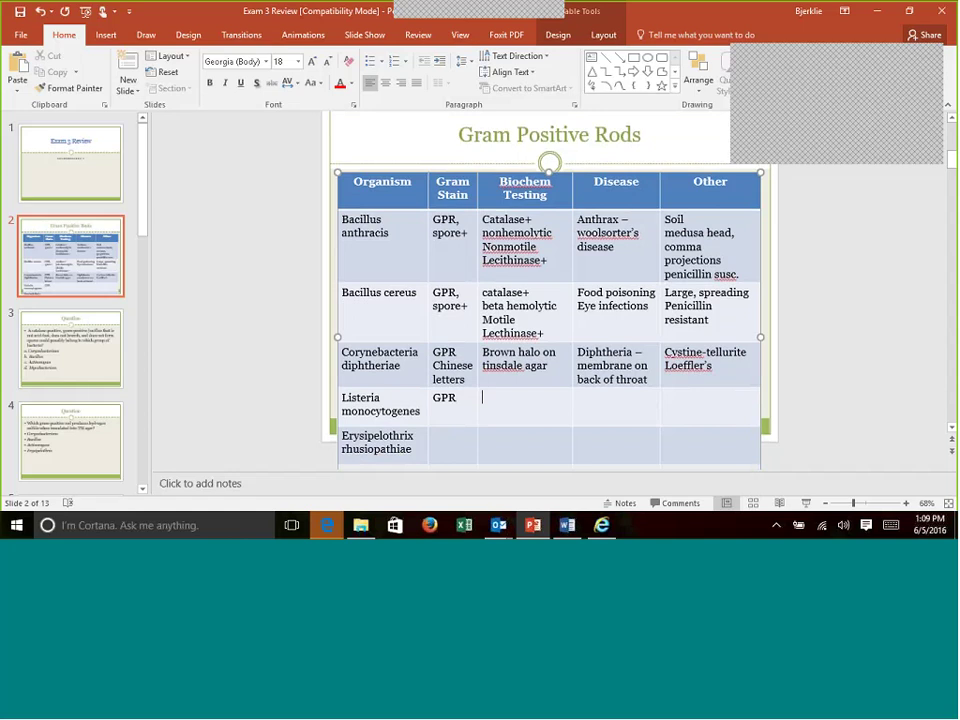
{"action": "key", "text": "Tab"}
{"action": "key", "text": "Tab"}
{"action": "key", "text": "Tab"}
{"action": "type", "text": "b"}
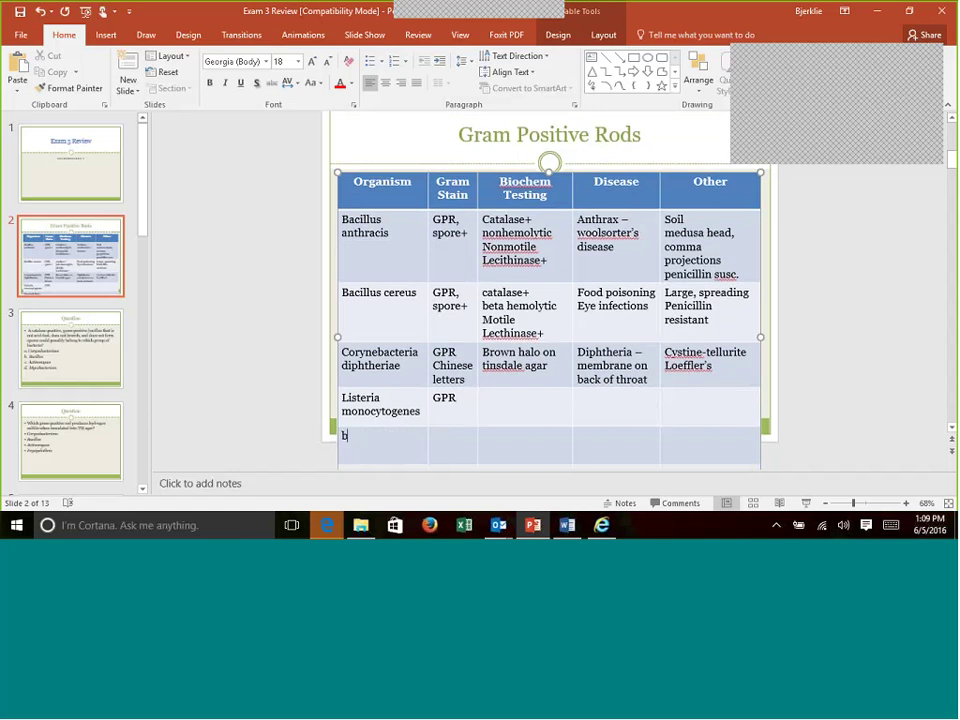
{"action": "left_click", "coordinate": [40, 11]}
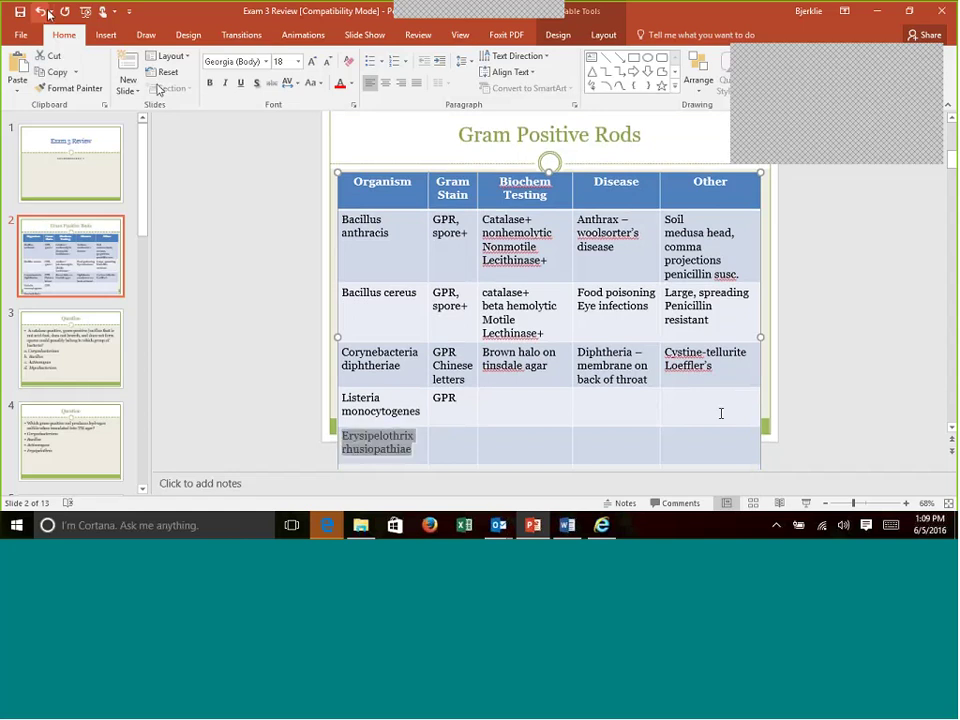
Fill Listeria's row with Beta hemolytic, 'motility - tumbling, umbrella' and 'Listeriosis, meningitis in neonates'.
{"action": "left_click", "coordinate": [718, 416]}
{"action": "type", "text": "Beta hemo"}
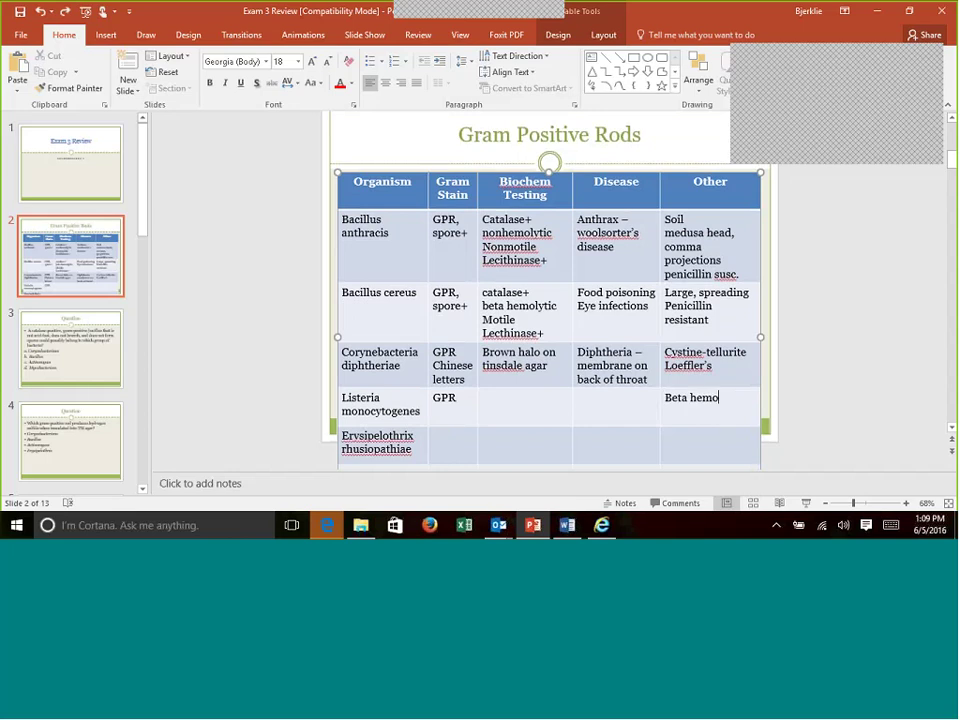
{"action": "type", "text": "lytic"}
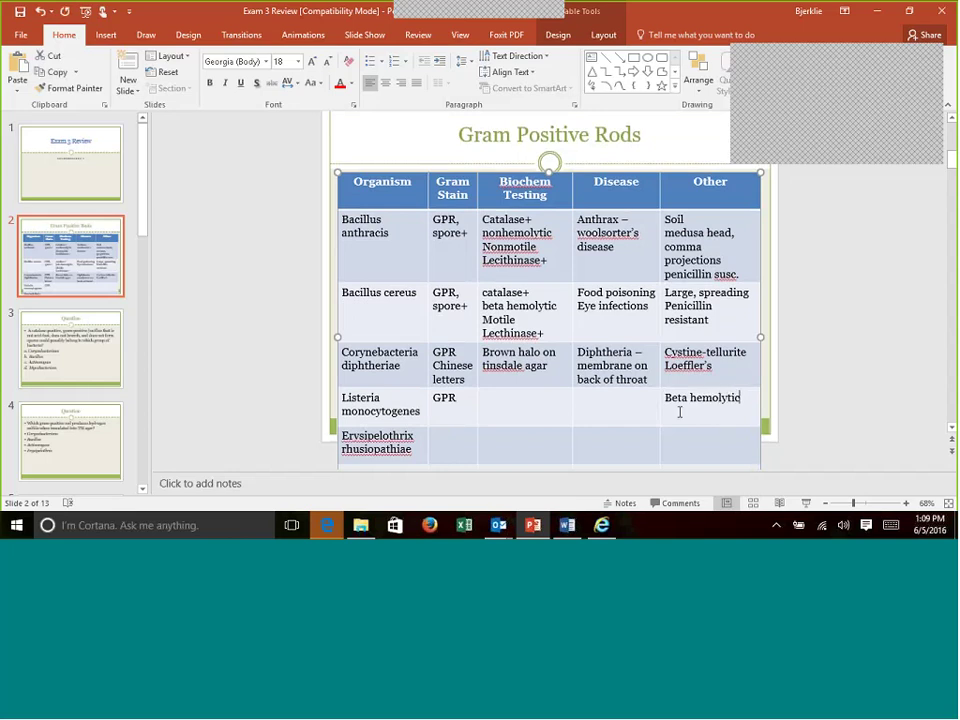
{"action": "left_click", "coordinate": [528, 401]}
{"action": "type", "text": "motilit"}
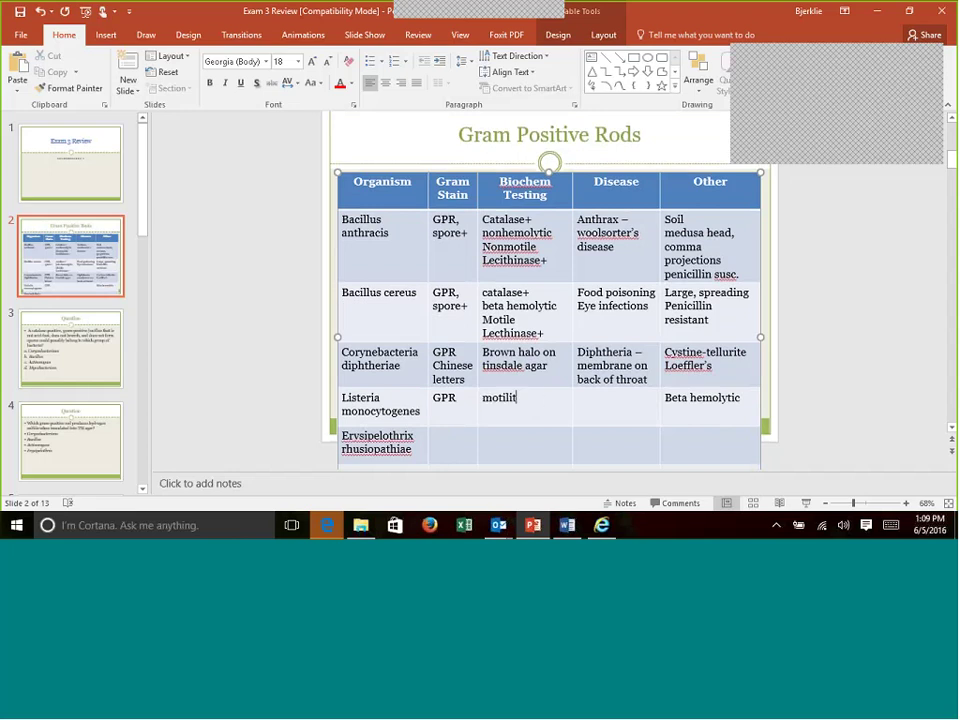
{"action": "type", "text": "y - tumbling, umbre"}
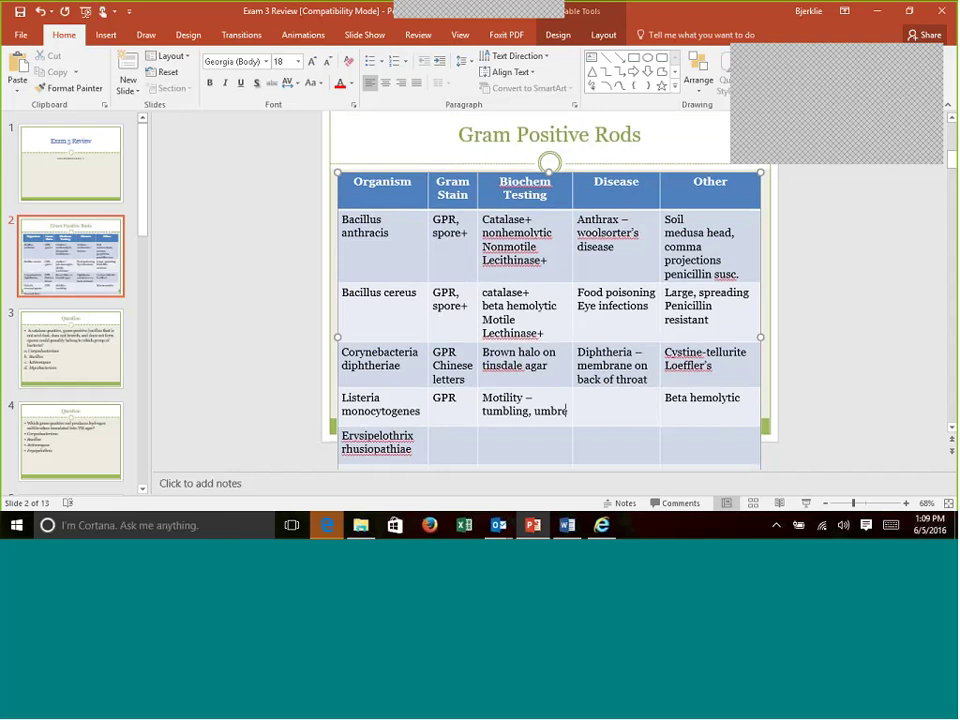
{"action": "type", "text": "lla"}
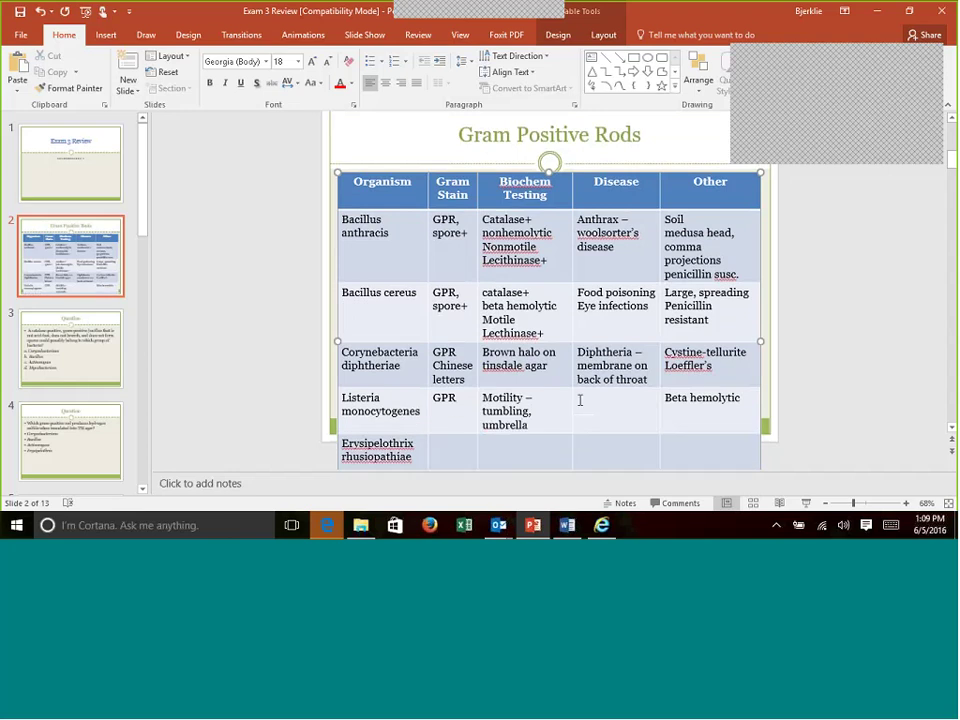
{"action": "left_click", "coordinate": [580, 400]}
{"action": "type", "text": "Listeriosis, meningitis in neonates"}
{"action": "scroll", "coordinate": [327, 337], "scroll_direction": "down", "scroll_amount": 1}
{"action": "scroll", "coordinate": [318, 341], "scroll_direction": "down", "scroll_amount": 1}
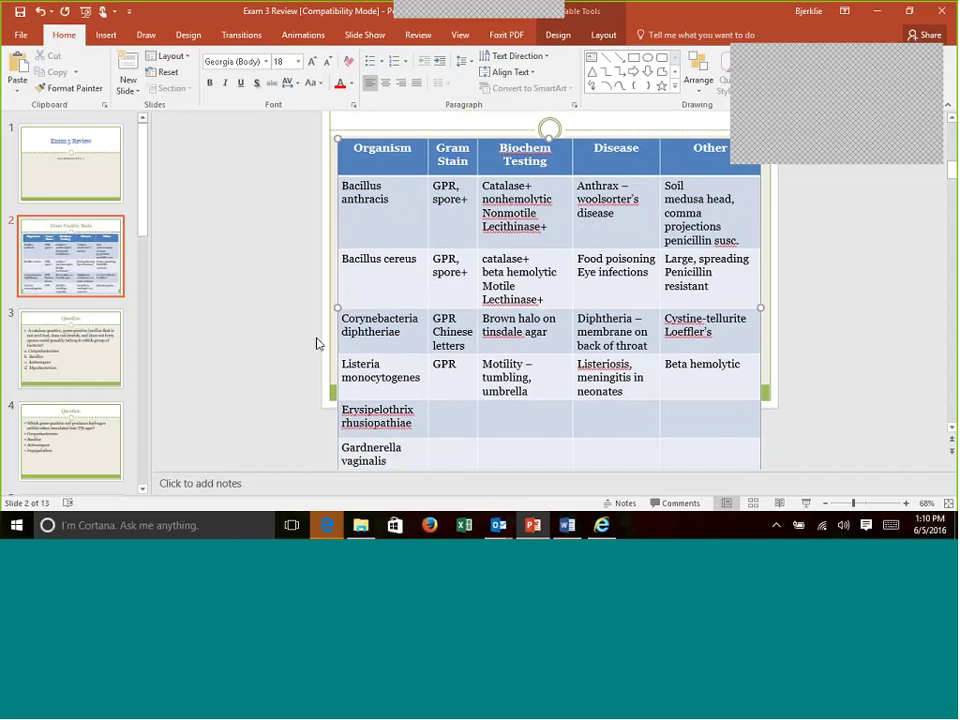
Enter GPR for Erysipelothrix and add 'CAMP+, hippurate+' and catalase+ to Listeria's biochem notes.
{"action": "left_click", "coordinate": [451, 410]}
{"action": "type", "text": "GPR"}
{"action": "left_click", "coordinate": [555, 397]}
{"action": "key", "text": "Return"}
{"action": "type", "text": "CAM"}
{"action": "key", "text": "BackSpace"}
{"action": "key", "text": "BackSpace"}
{"action": "key", "text": "BackSpace"}
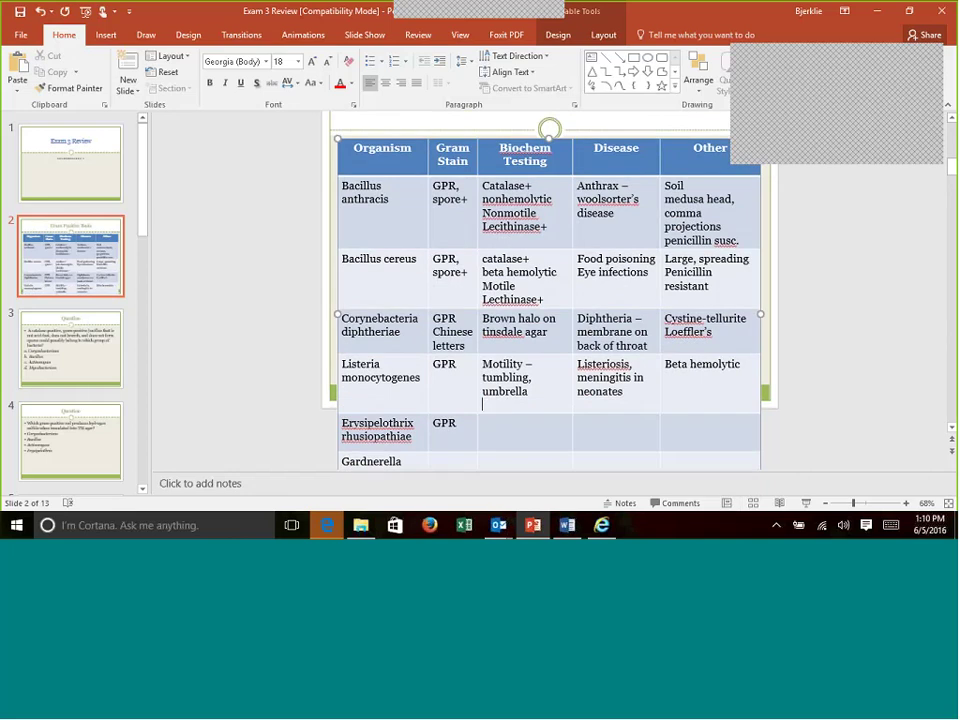
{"action": "type", "text": "CAMP+, hipp"}
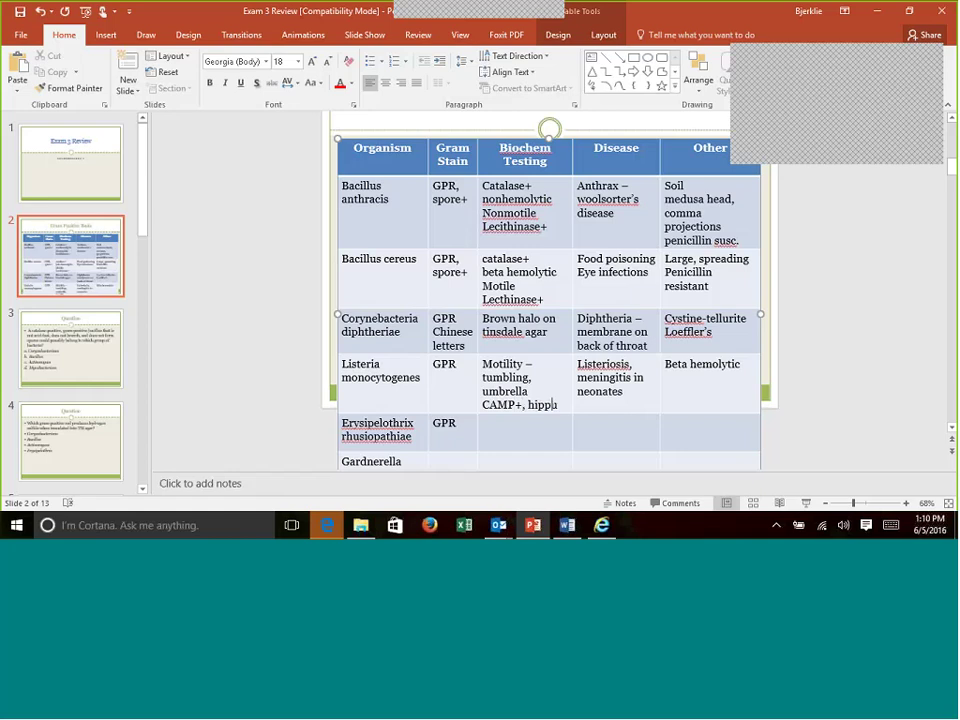
{"action": "type", "text": "urate+"}
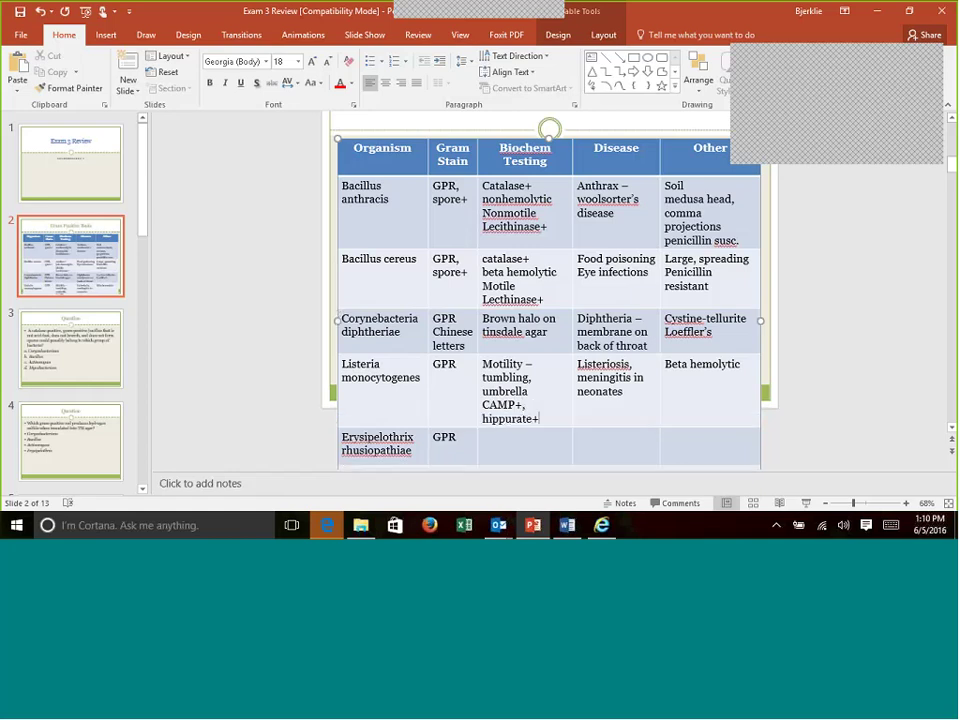
{"action": "scroll", "coordinate": [470, 390], "scroll_direction": "down", "scroll_amount": 1}
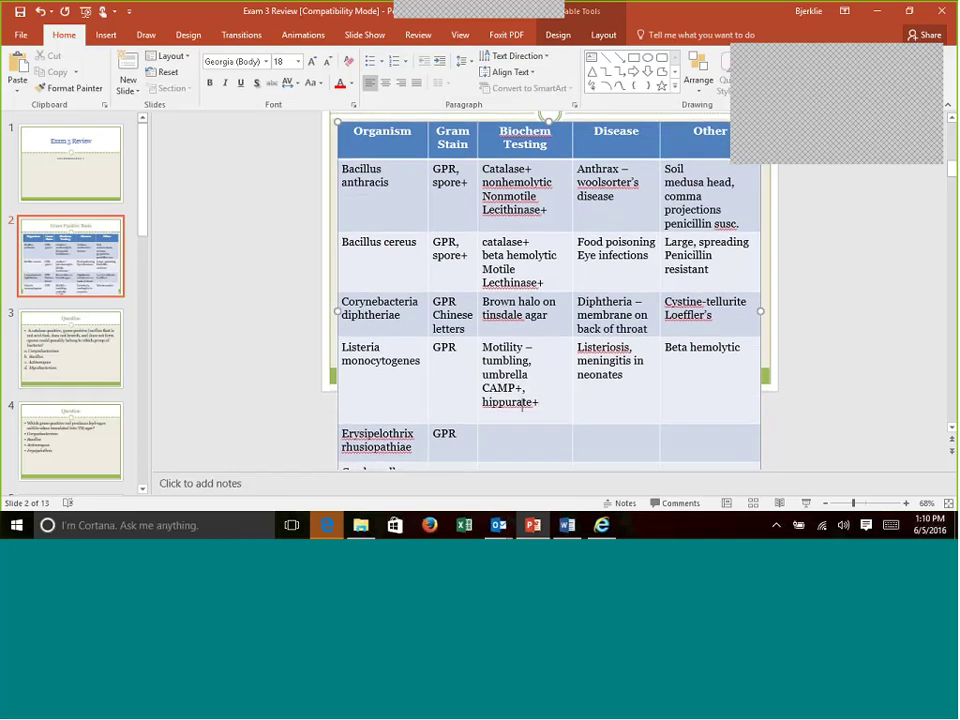
{"action": "key", "text": "Return"}
{"action": "type", "text": "catala"}
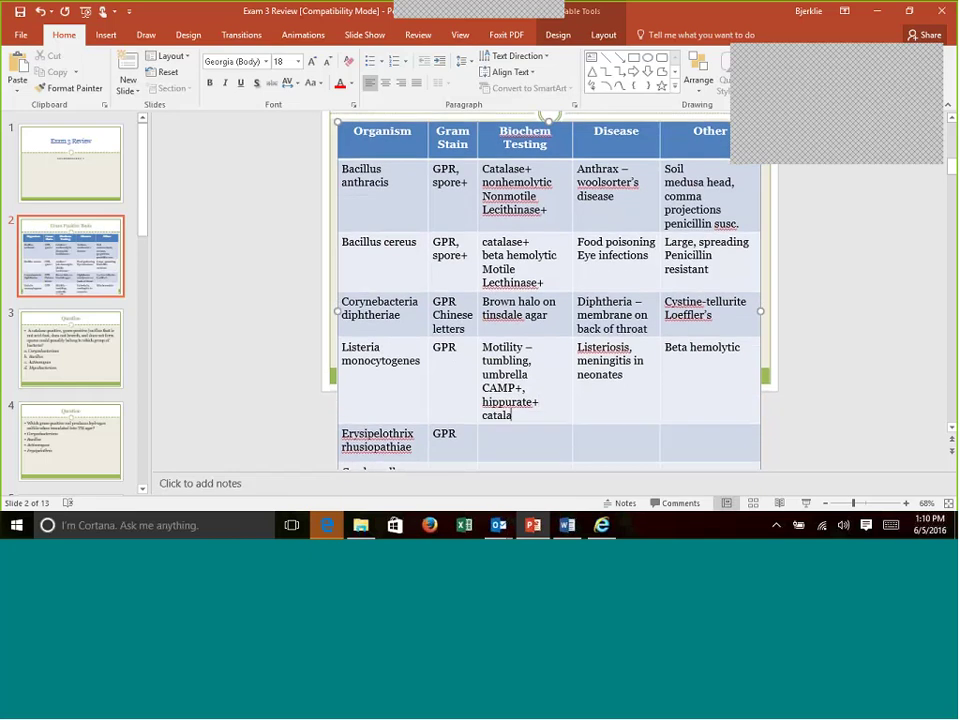
{"action": "type", "text": "se+"}
{"action": "left_click", "coordinate": [482, 434]}
Enter 'H2S in TSI agar', 'Erysepiloids, skin ulcers' and 'Animals - pigs' for Erysipelothrix rhusiopathiae.
{"action": "type", "text": "H2"}
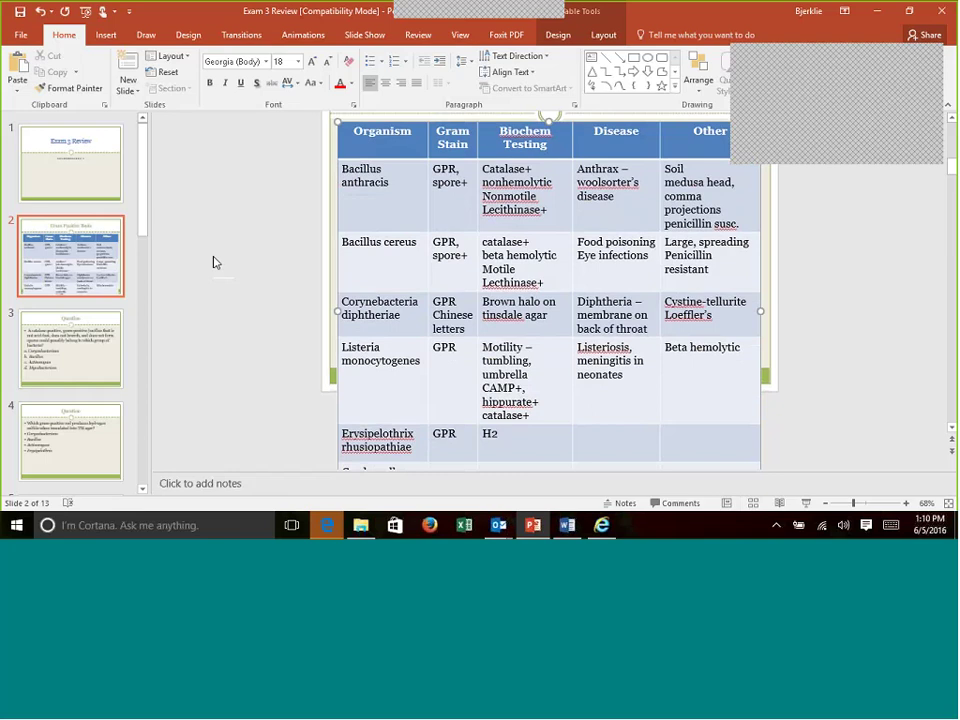
{"action": "type", "text": "S in TSI gar"}
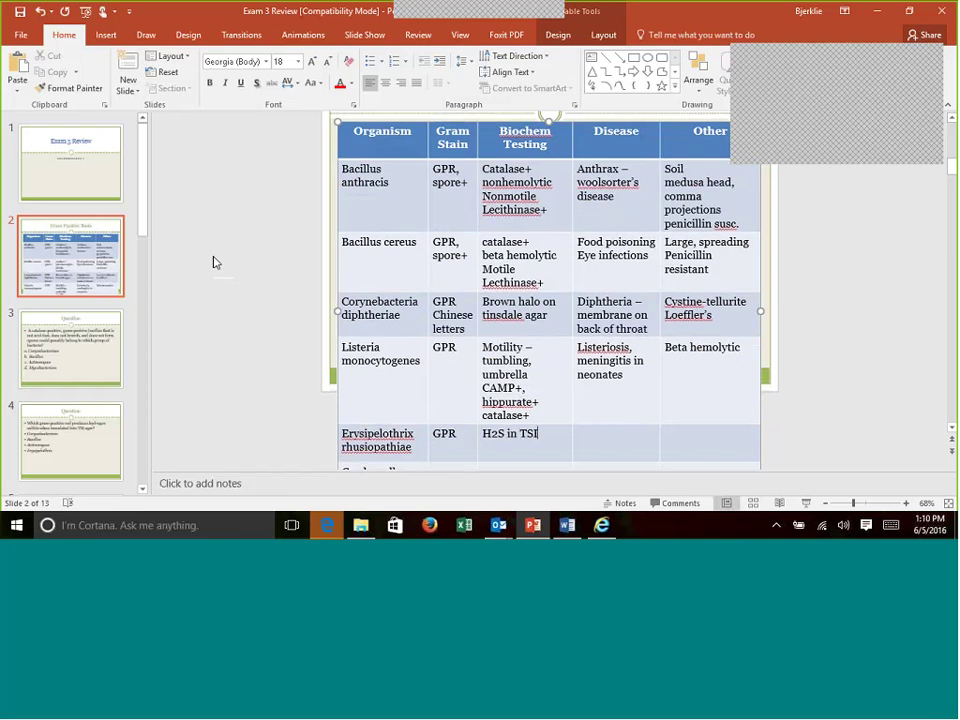
{"action": "key", "text": "BackSpace"}
{"action": "key", "text": "BackSpace"}
{"action": "key", "text": "BackSpace"}
{"action": "type", "text": "agar"}
{"action": "key", "text": "Tab"}
{"action": "type", "text": "Erysepiloids, skin"}
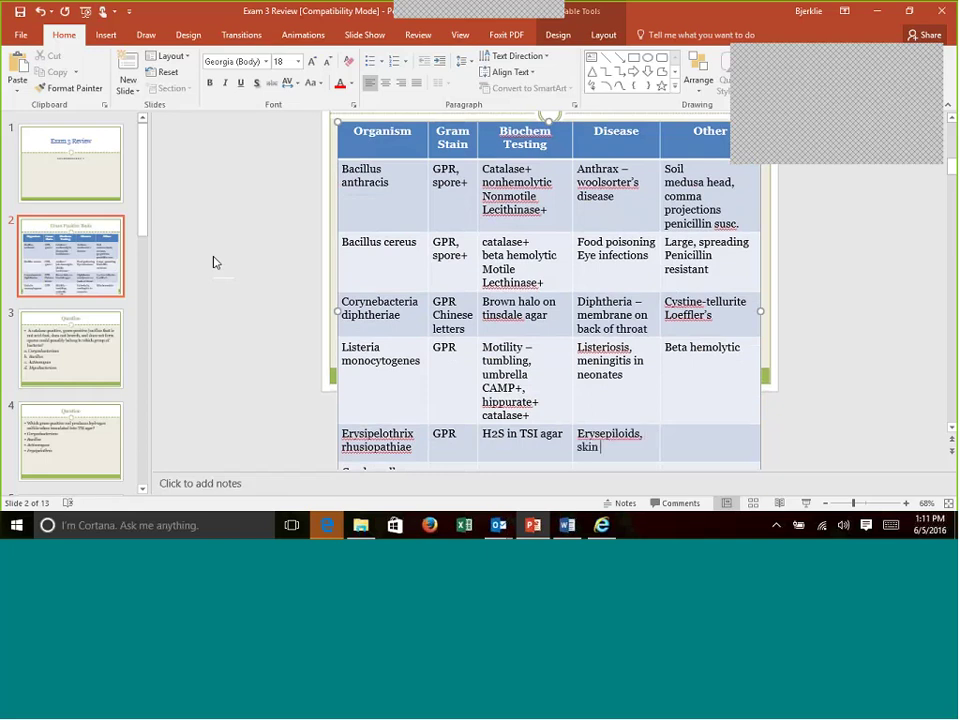
{"action": "type", "text": " ulcers"}
{"action": "key", "text": "Tab"}
{"action": "type", "text": "Animals - pigs"}
{"action": "scroll", "coordinate": [219, 253], "scroll_direction": "down", "scroll_amount": 1}
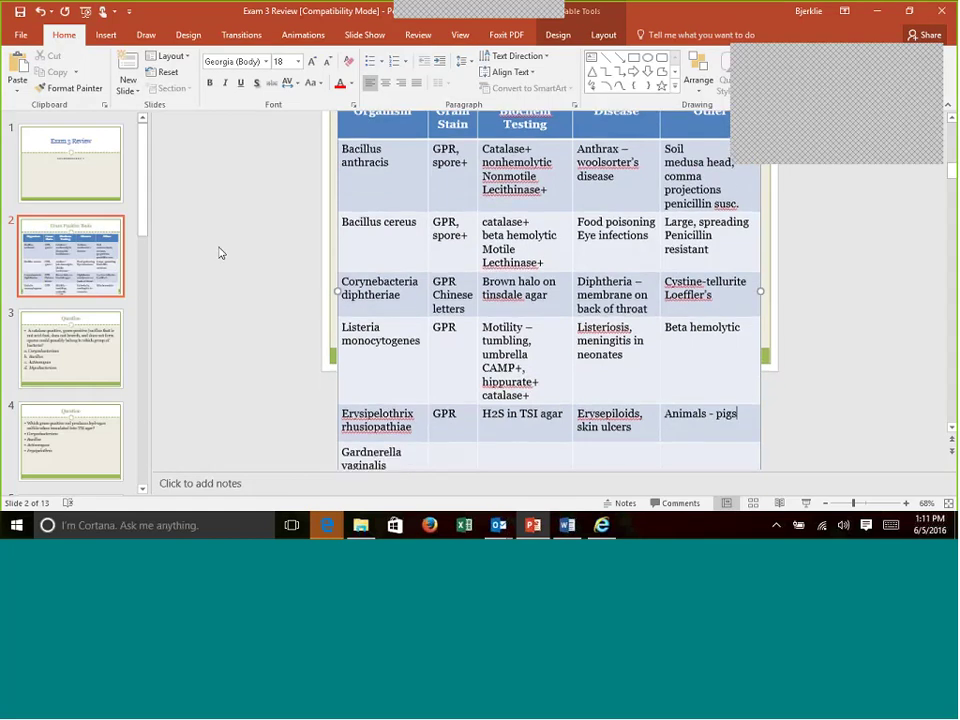
{"action": "scroll", "coordinate": [221, 253], "scroll_direction": "down", "scroll_amount": 1}
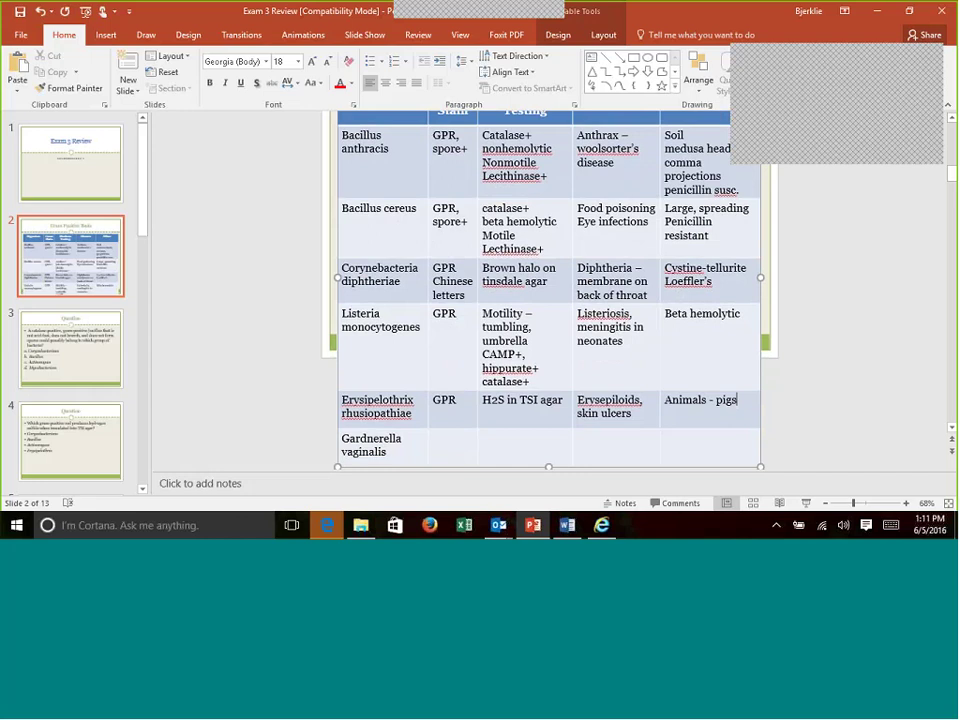
Enter GPR, Clue cells, Bacterial vaginosis and TWEEN agar across the Gardnerella vaginalis row.
{"action": "left_click", "coordinate": [436, 436]}
{"action": "type", "text": "GPR"}
{"action": "key", "text": "Tab"}
{"action": "type", "text": "Clue cells"}
{"action": "left_click", "coordinate": [578, 437]}
{"action": "type", "text": "Bacterial vaginosis"}
{"action": "left_click", "coordinate": [665, 438]}
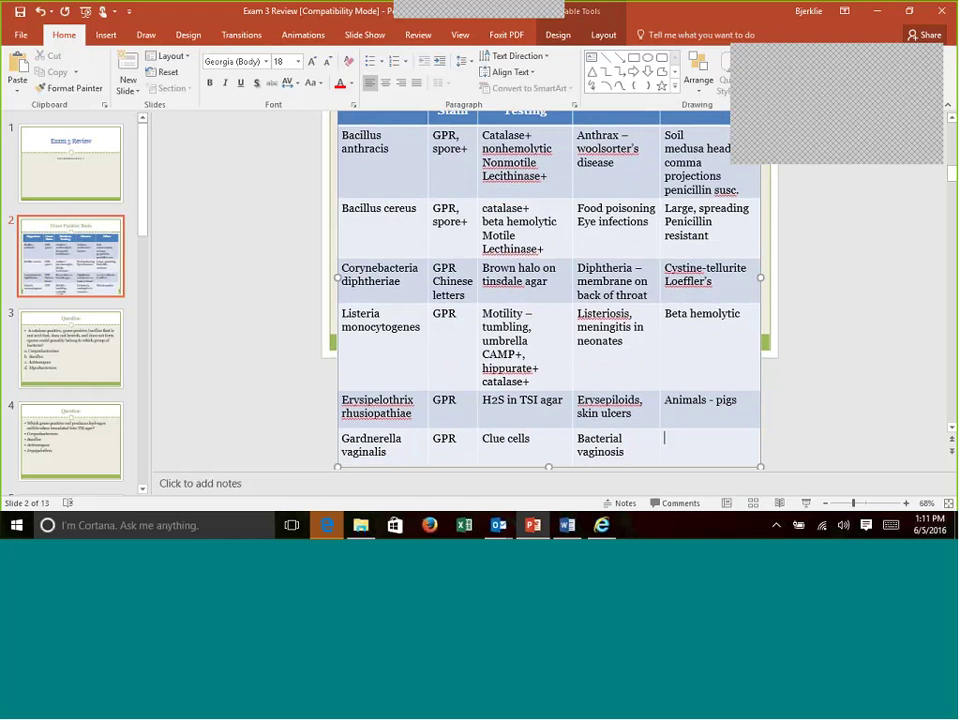
{"action": "type", "text": "TWEEN agar"}
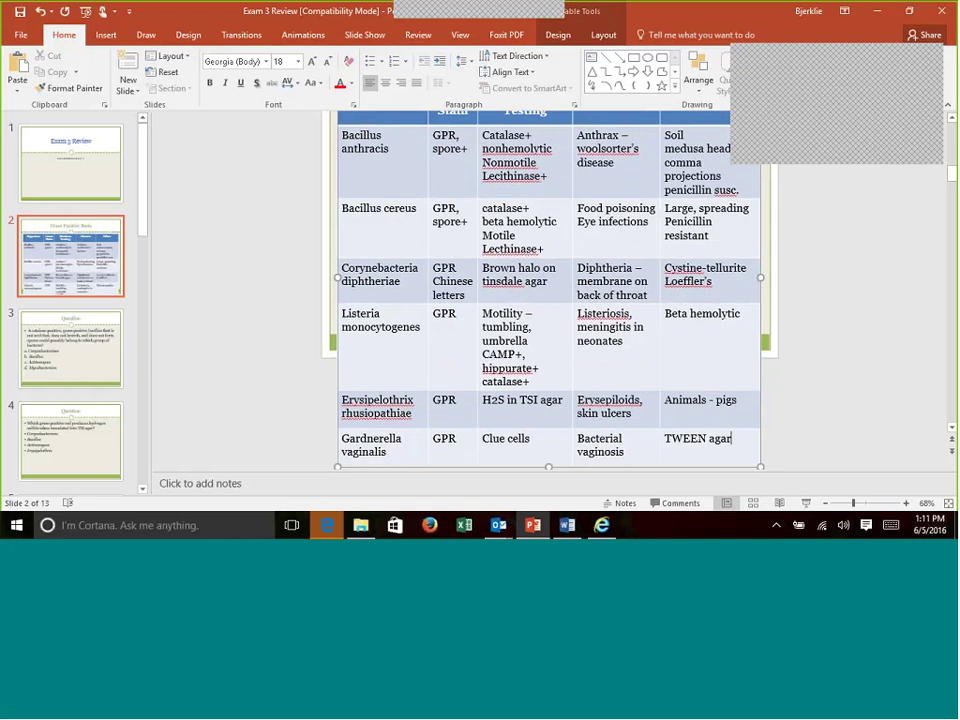
{"action": "scroll", "coordinate": [206, 326], "scroll_direction": "down", "scroll_amount": 3}
Review the completed Gram Positive Rods table, then go to slide 3's catalase-positive bacillus question.
{"action": "scroll", "coordinate": [206, 326], "scroll_direction": "up", "scroll_amount": 3}
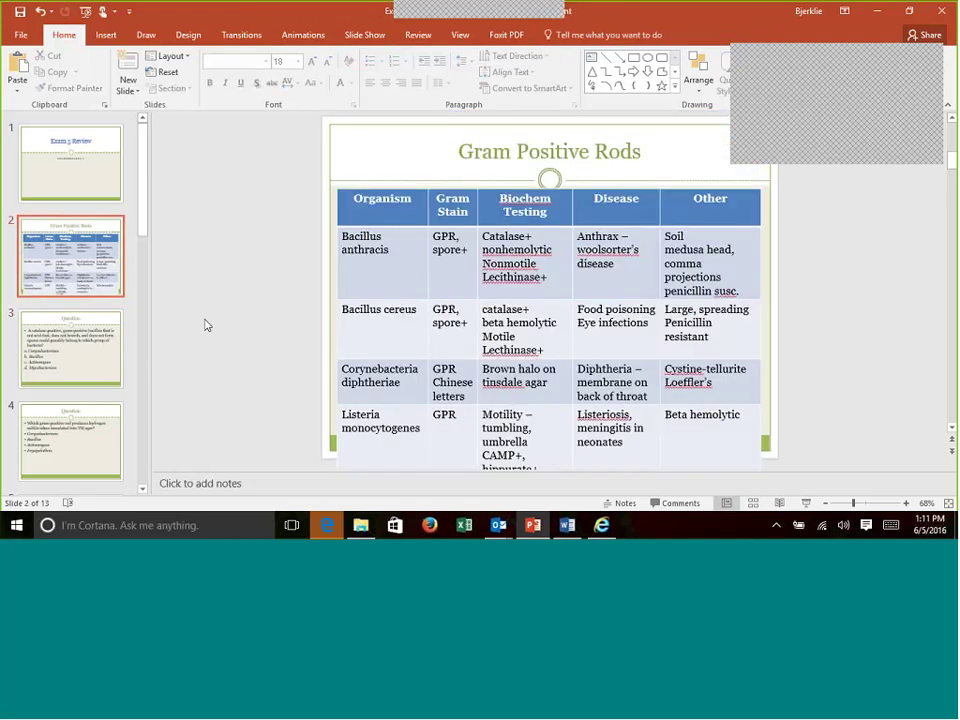
{"action": "left_click", "coordinate": [416, 349]}
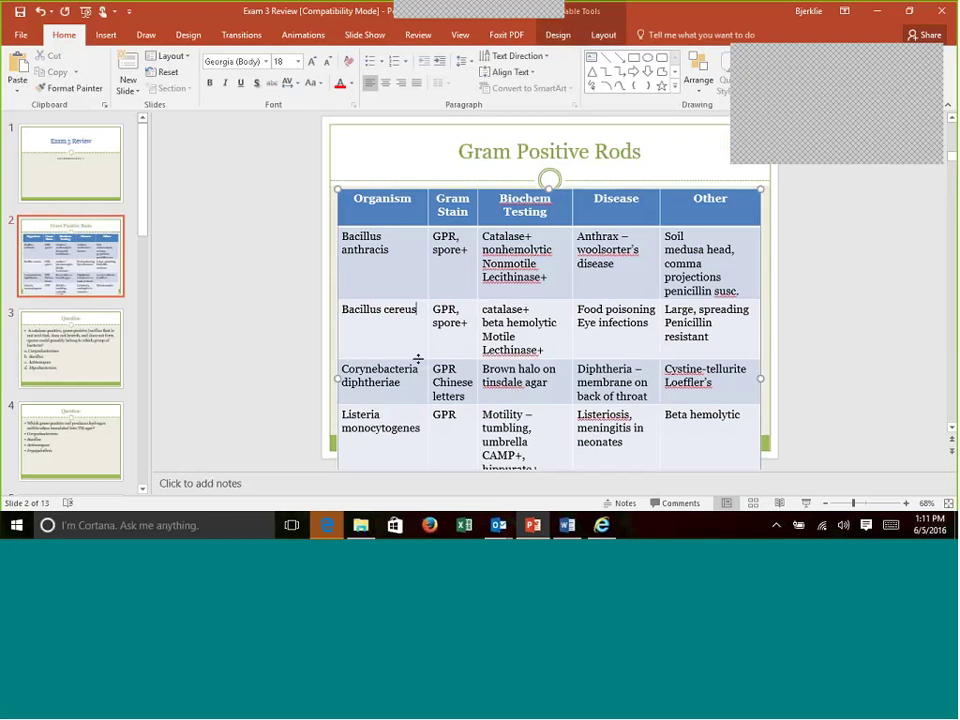
{"action": "scroll", "coordinate": [421, 378], "scroll_direction": "down", "scroll_amount": 1}
{"action": "scroll", "coordinate": [421, 378], "scroll_direction": "down", "scroll_amount": 2}
{"action": "scroll", "coordinate": [421, 378], "scroll_direction": "up", "scroll_amount": 1}
{"action": "scroll", "coordinate": [421, 378], "scroll_direction": "up", "scroll_amount": 1}
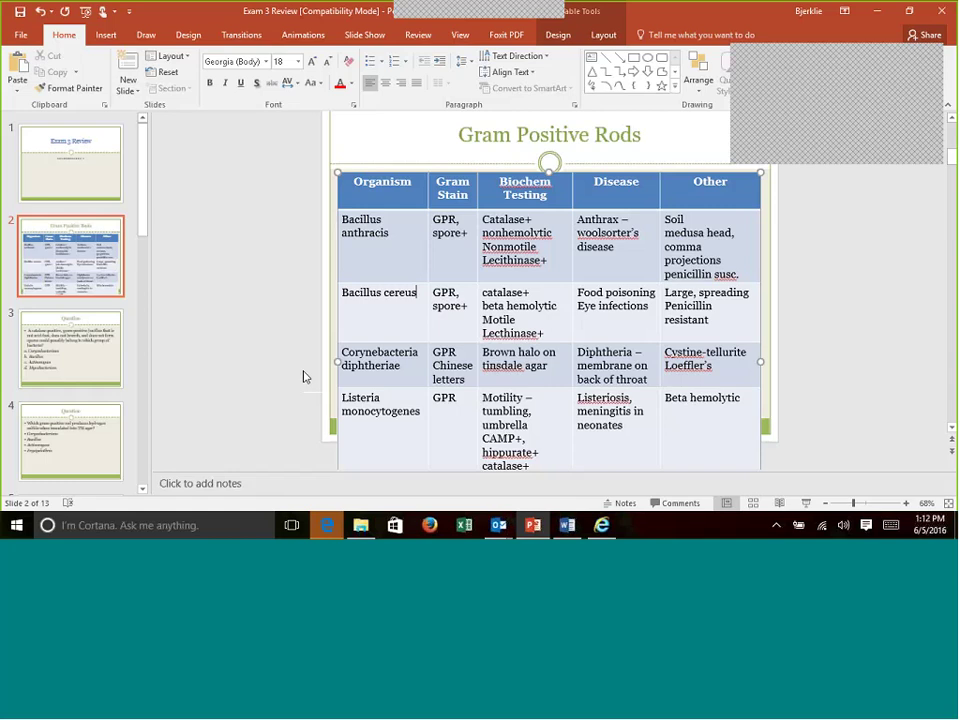
{"action": "left_click", "coordinate": [101, 345]}
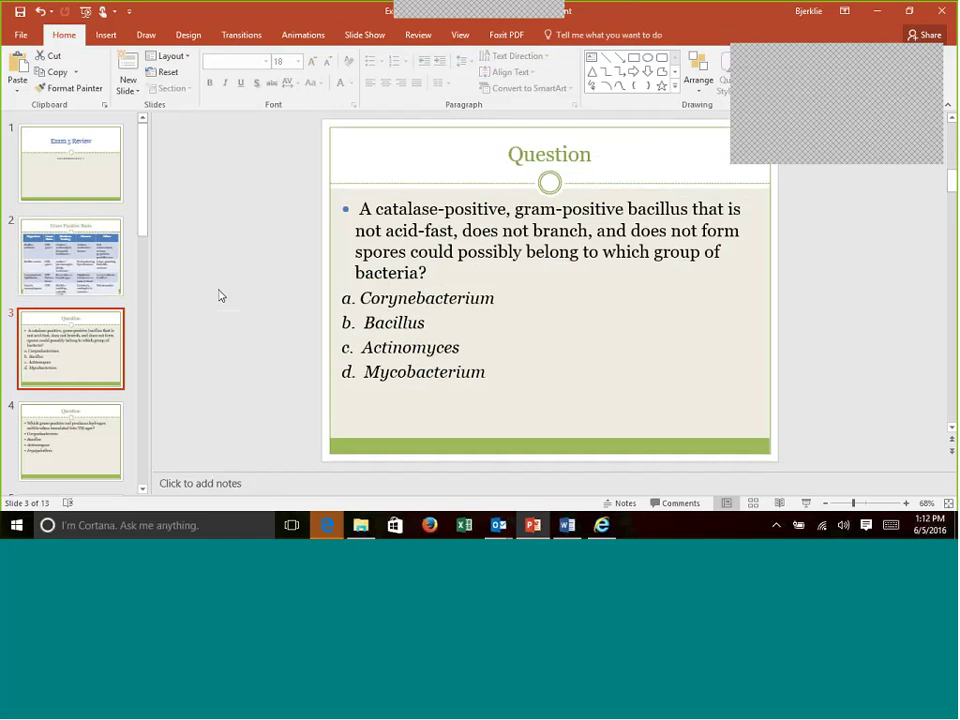
Highlight Corynebacterium, Mycobacterium and the question phrase 'not acid-fast' on slide 3.
{"action": "left_click", "coordinate": [366, 300]}
{"action": "double_click", "coordinate": [432, 300]}
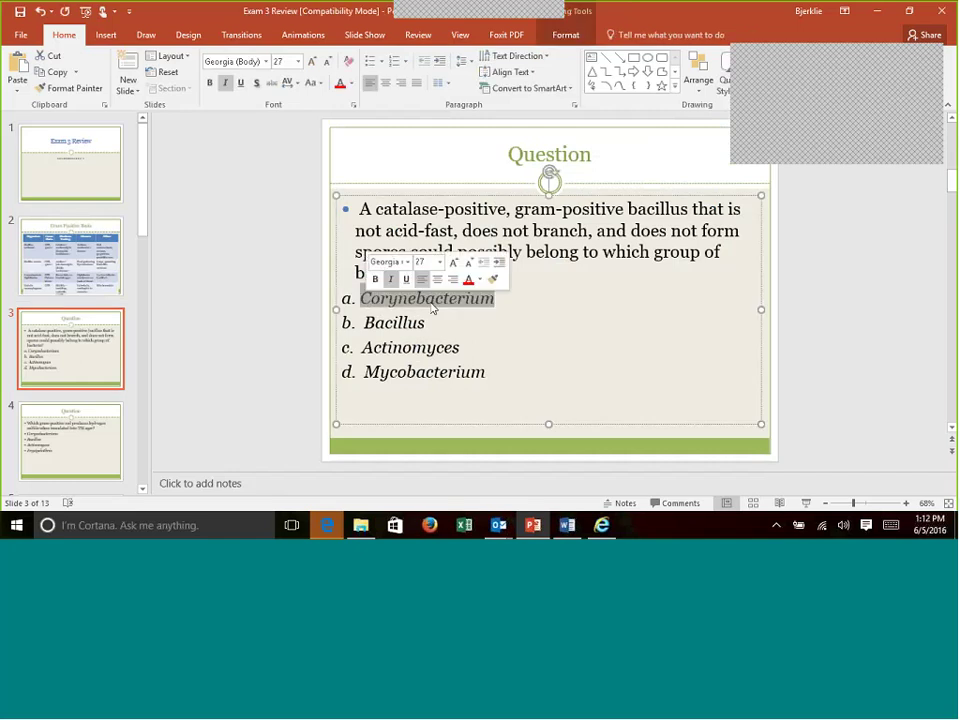
{"action": "left_click", "coordinate": [388, 326]}
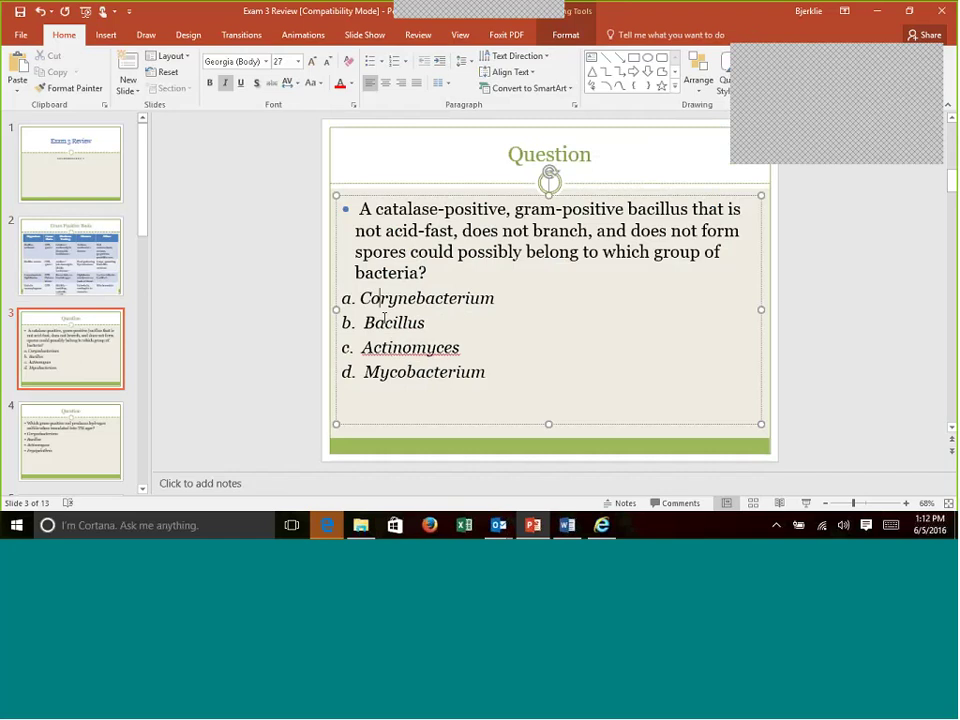
{"action": "key", "text": "Down"}
{"action": "key", "text": "Down"}
{"action": "double_click", "coordinate": [413, 379]}
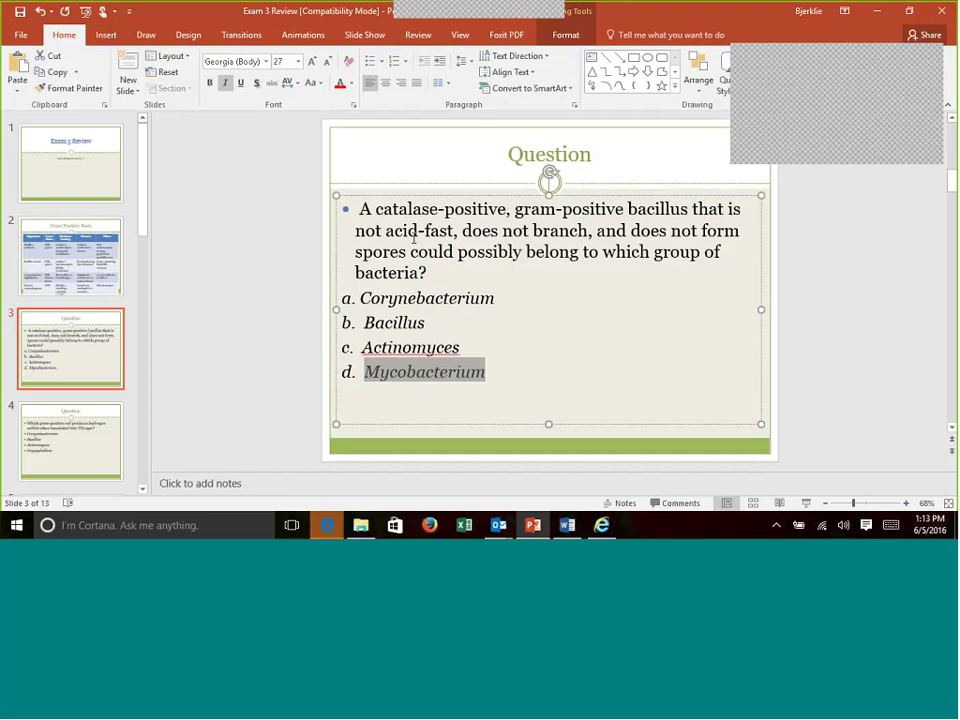
{"action": "left_click_drag", "start_coordinate": [357, 231], "coordinate": [452, 231]}
{"action": "double_click", "coordinate": [445, 372]}
Highlight Actinomyces, Bacillus and Corynebacterium again, then go to slide 4.
{"action": "left_click", "coordinate": [411, 339]}
{"action": "left_click_drag", "start_coordinate": [411, 339], "coordinate": [332, 349]}
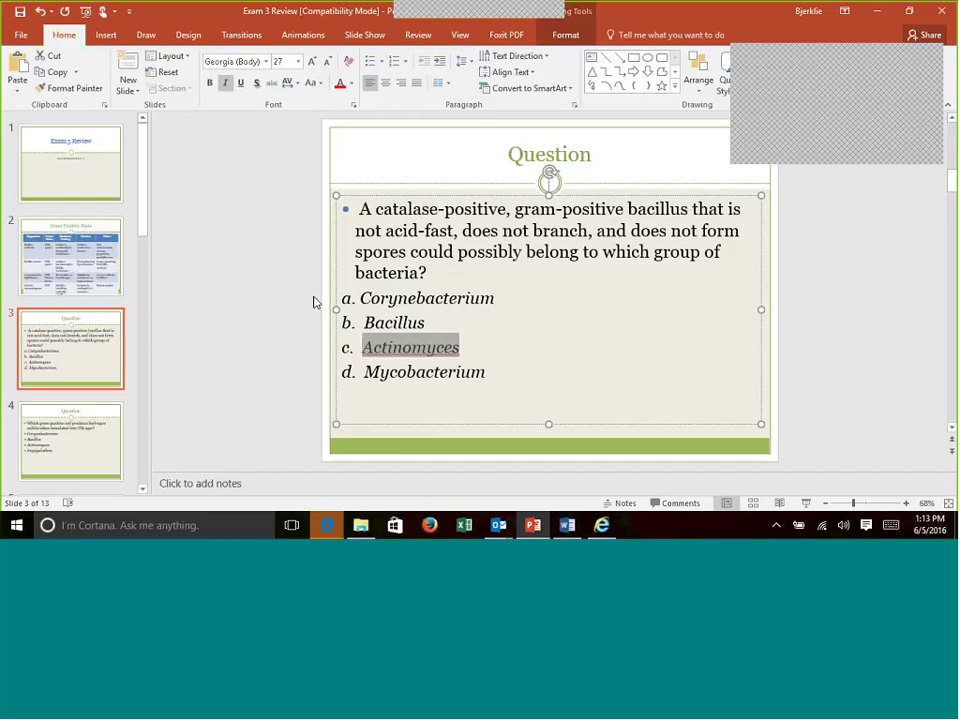
{"action": "left_click", "coordinate": [385, 322]}
{"action": "double_click", "coordinate": [385, 322]}
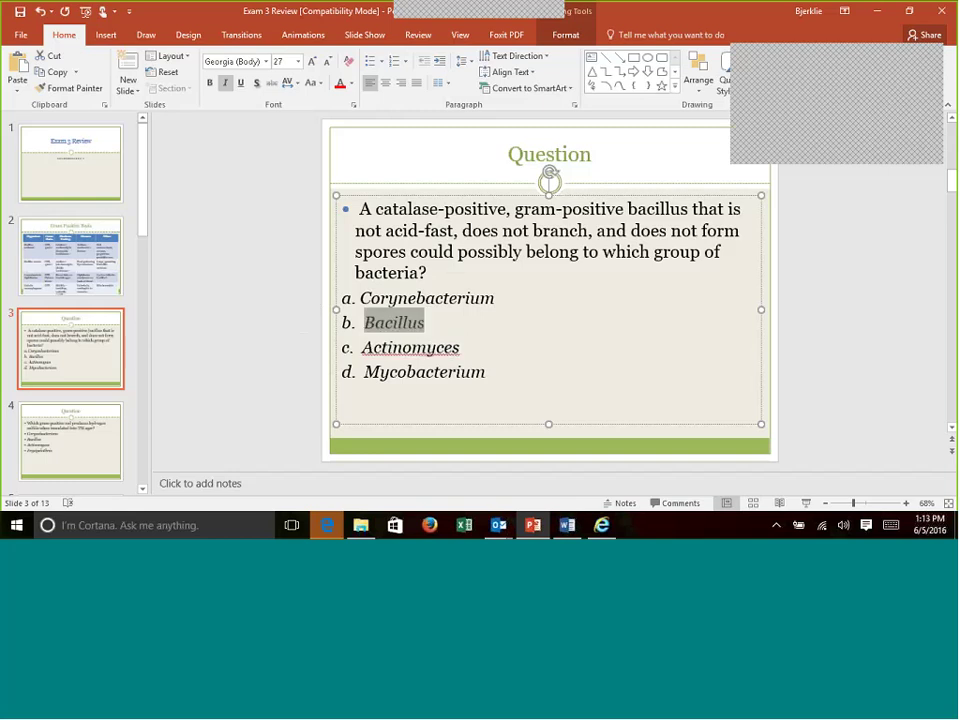
{"action": "double_click", "coordinate": [427, 298]}
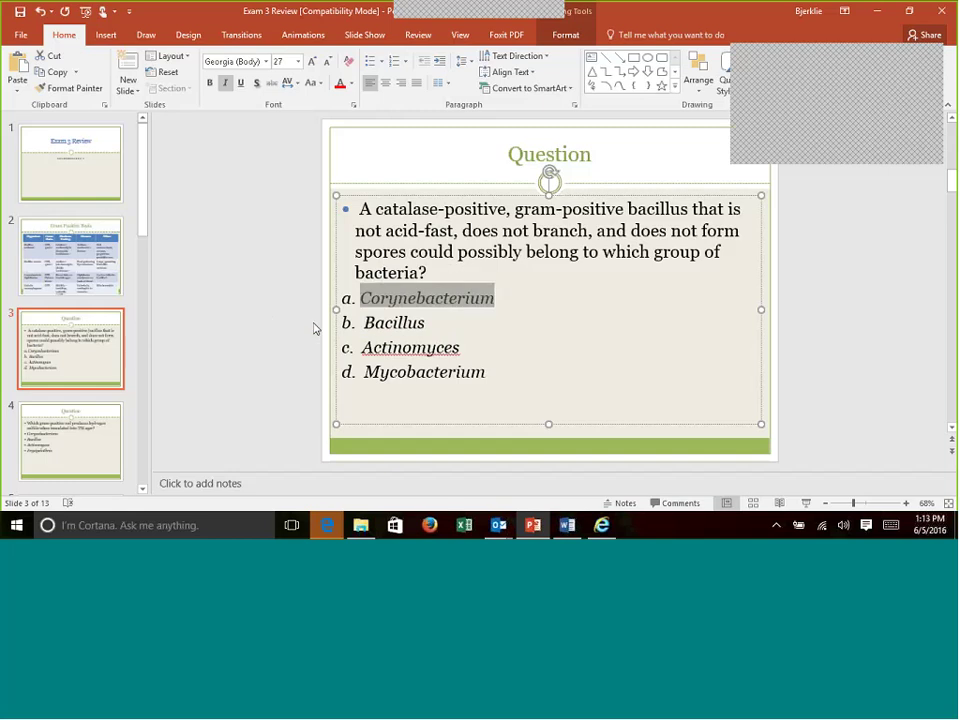
{"action": "left_click", "coordinate": [69, 458]}
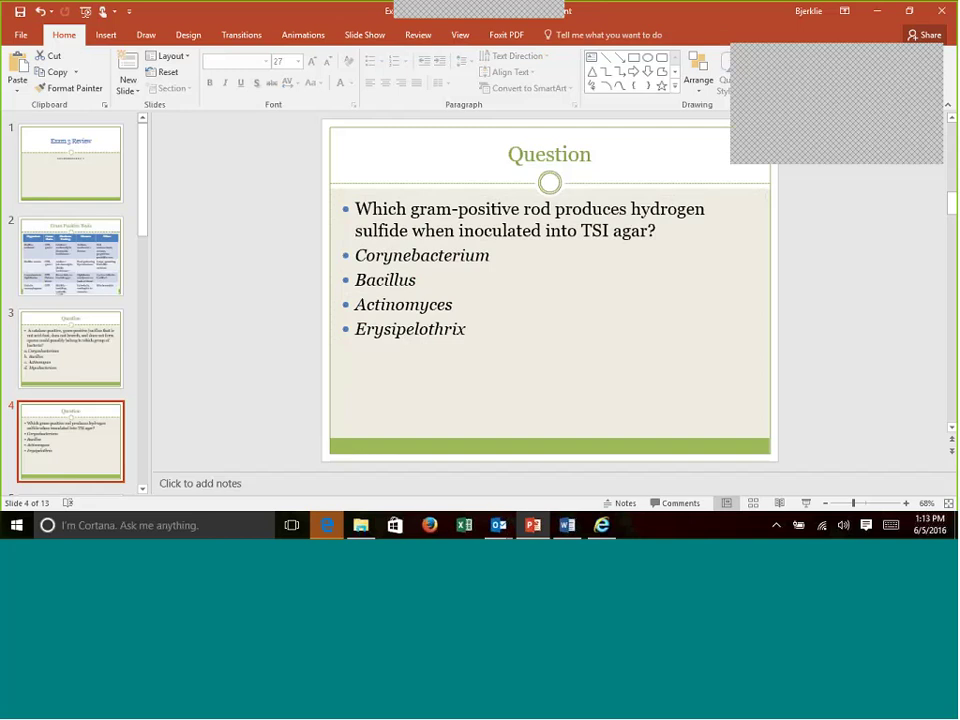
Mark the Erysipelothrix answer on slide 4 and move on to slide 5.
{"action": "left_click", "coordinate": [217, 343]}
{"action": "left_click", "coordinate": [89, 407]}
{"action": "scroll", "coordinate": [88, 404], "scroll_direction": "down", "scroll_amount": 3}
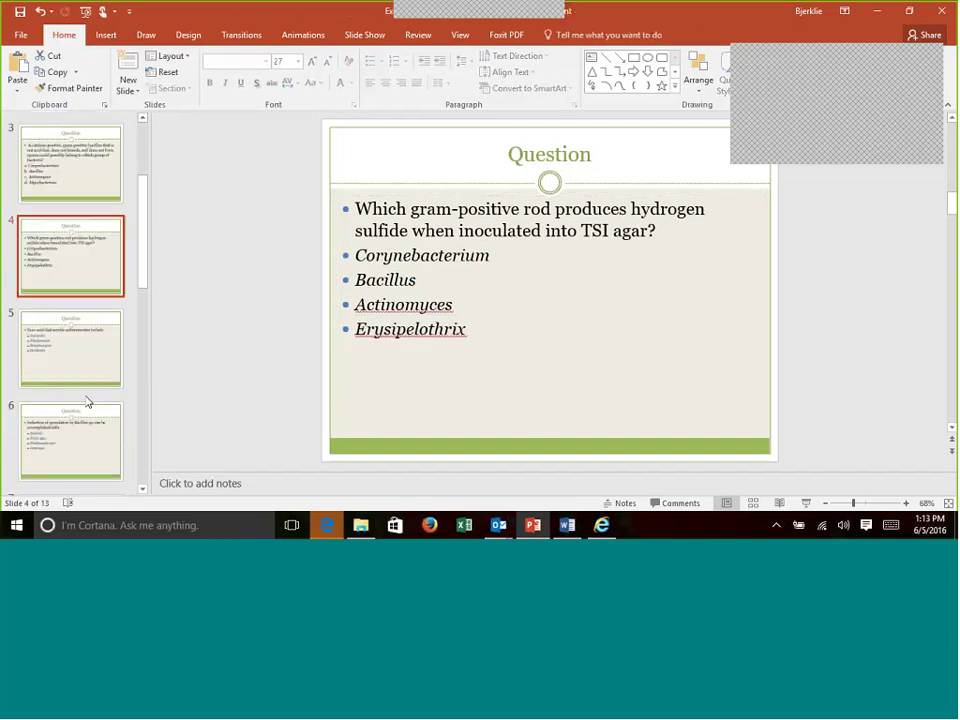
{"action": "left_click", "coordinate": [71, 376]}
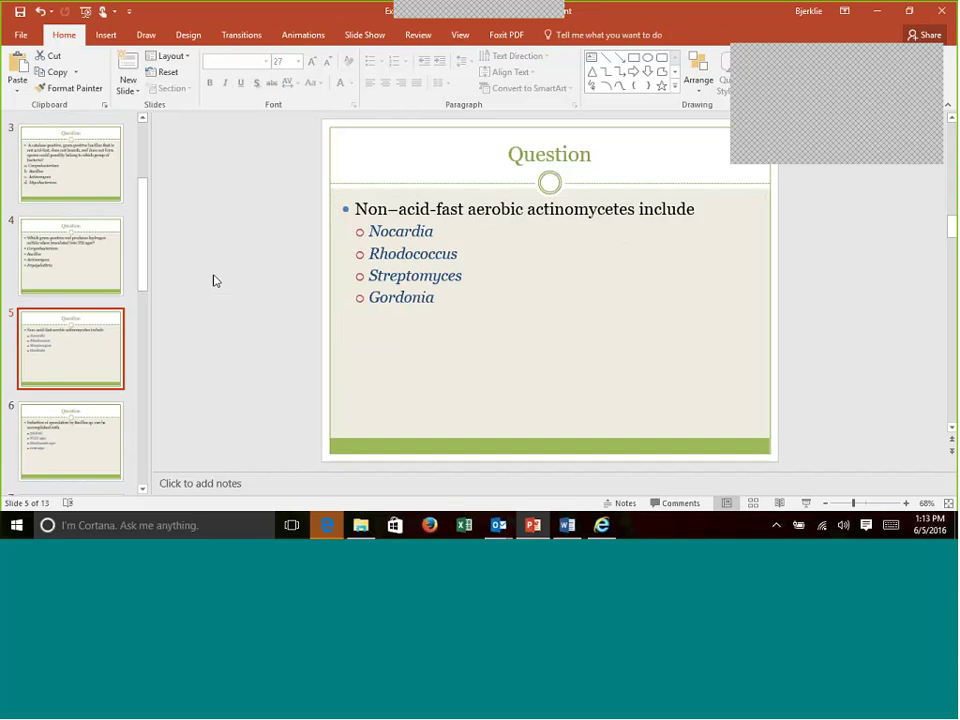
Highlight Streptomyces, Nocardia and Rhodococcus on slide 5 in turn, then go to slide 6.
{"action": "double_click", "coordinate": [392, 275]}
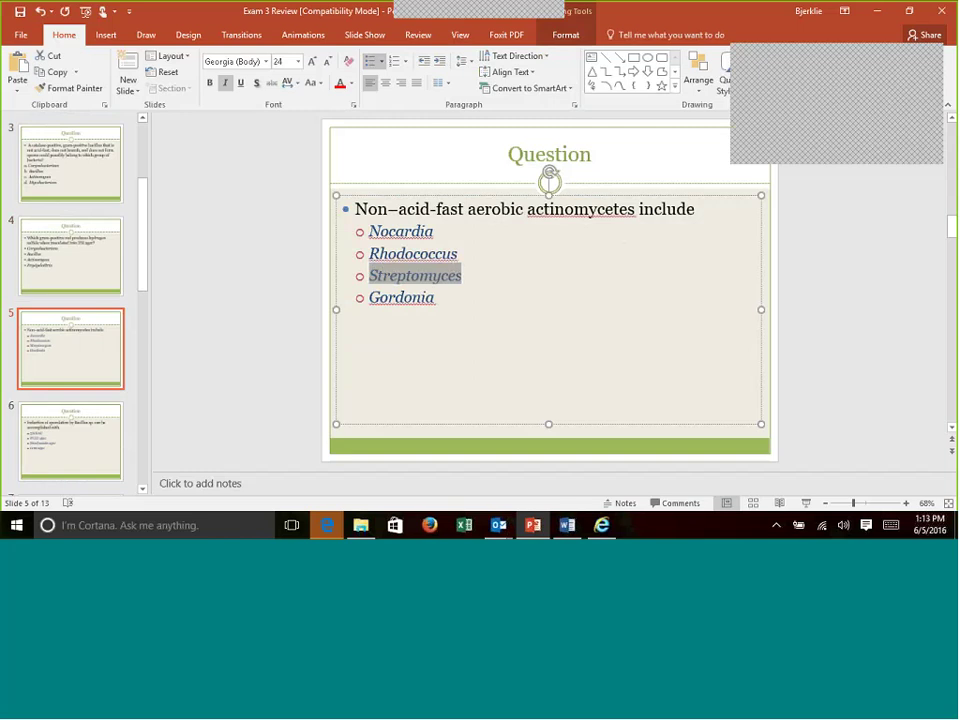
{"action": "double_click", "coordinate": [387, 231]}
{"action": "left_click", "coordinate": [373, 254]}
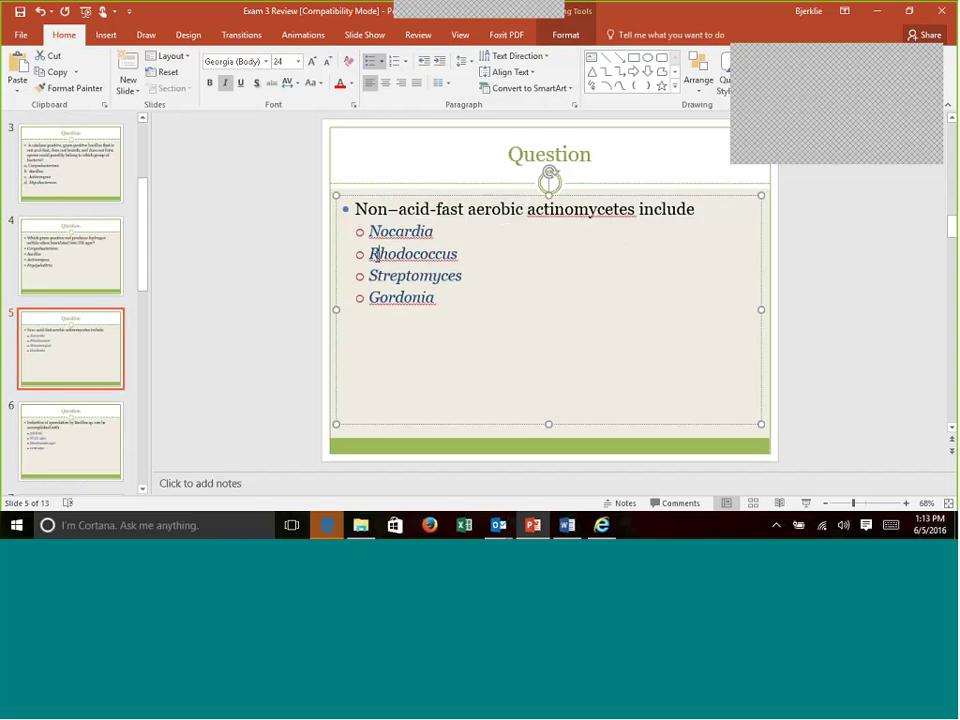
{"action": "double_click", "coordinate": [373, 254]}
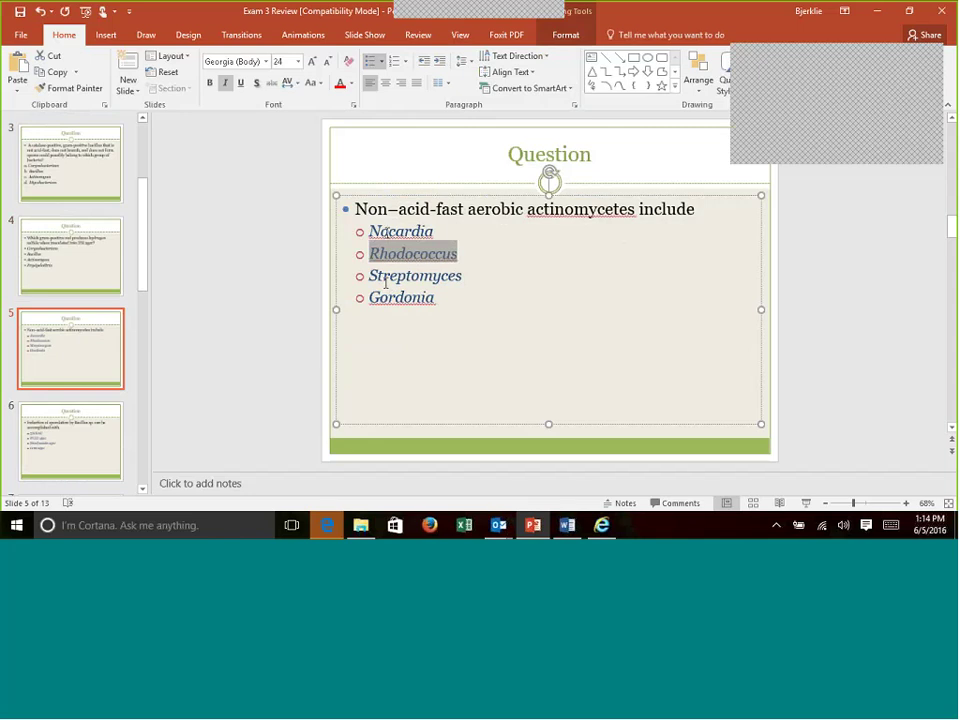
{"action": "left_click", "coordinate": [386, 231]}
{"action": "double_click", "coordinate": [386, 231]}
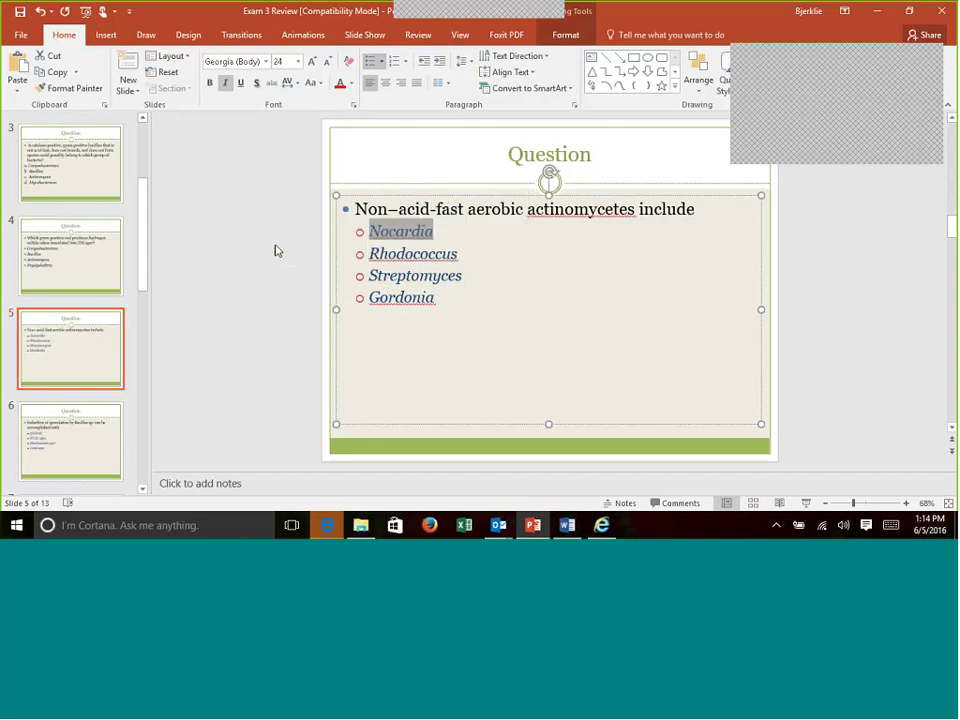
{"action": "double_click", "coordinate": [371, 275]}
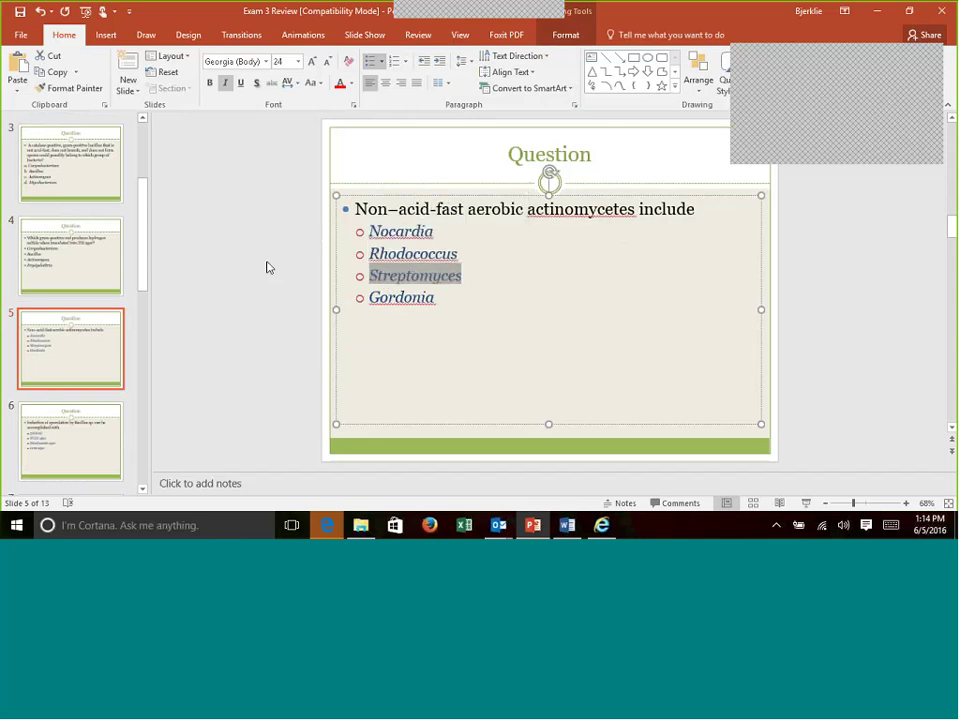
{"action": "left_click", "coordinate": [40, 383]}
{"action": "scroll", "coordinate": [40, 383], "scroll_direction": "down", "scroll_amount": 1}
{"action": "left_click", "coordinate": [40, 383]}
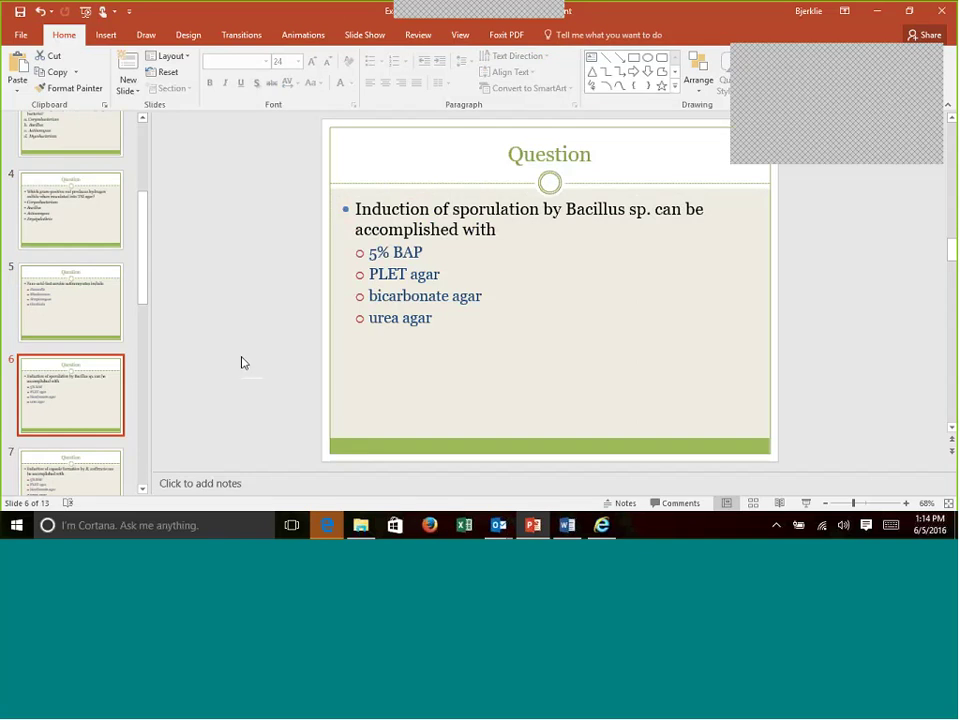
Highlight the urea agar option on slide 6, then the word bicarbonate on slide 7.
{"action": "triple_click", "coordinate": [390, 321]}
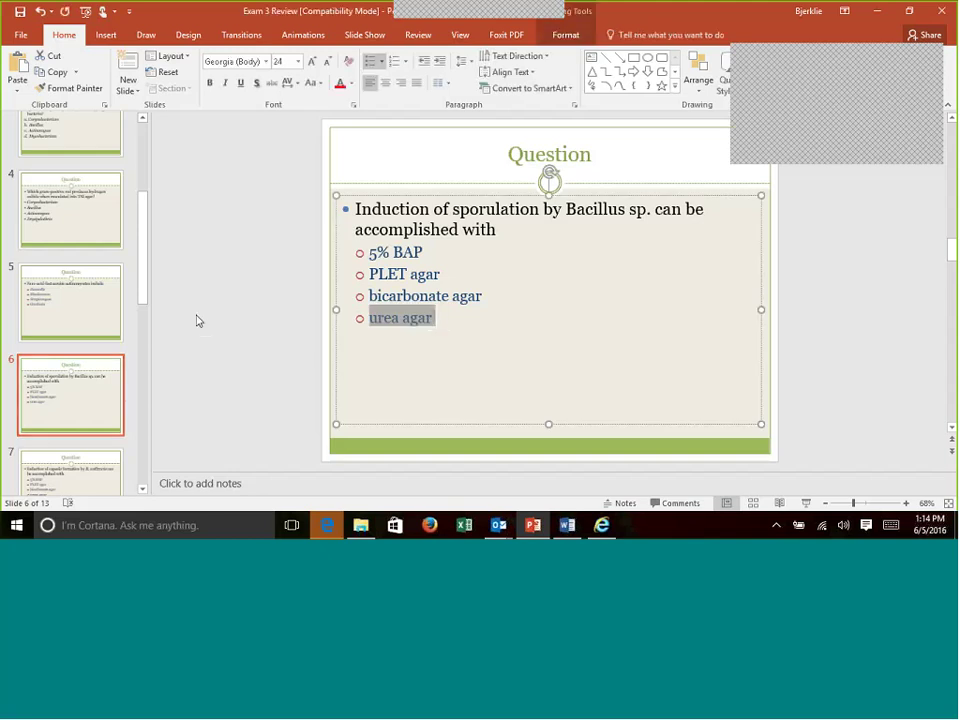
{"action": "left_click", "coordinate": [56, 400]}
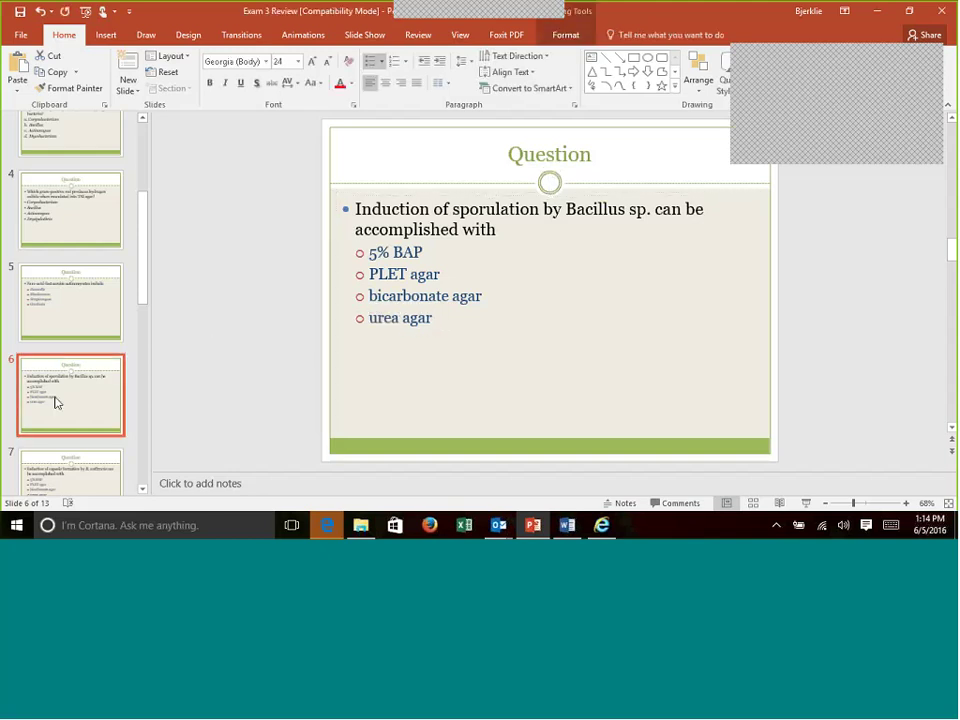
{"action": "scroll", "coordinate": [55, 400], "scroll_direction": "down", "scroll_amount": 1}
{"action": "left_click", "coordinate": [56, 403]}
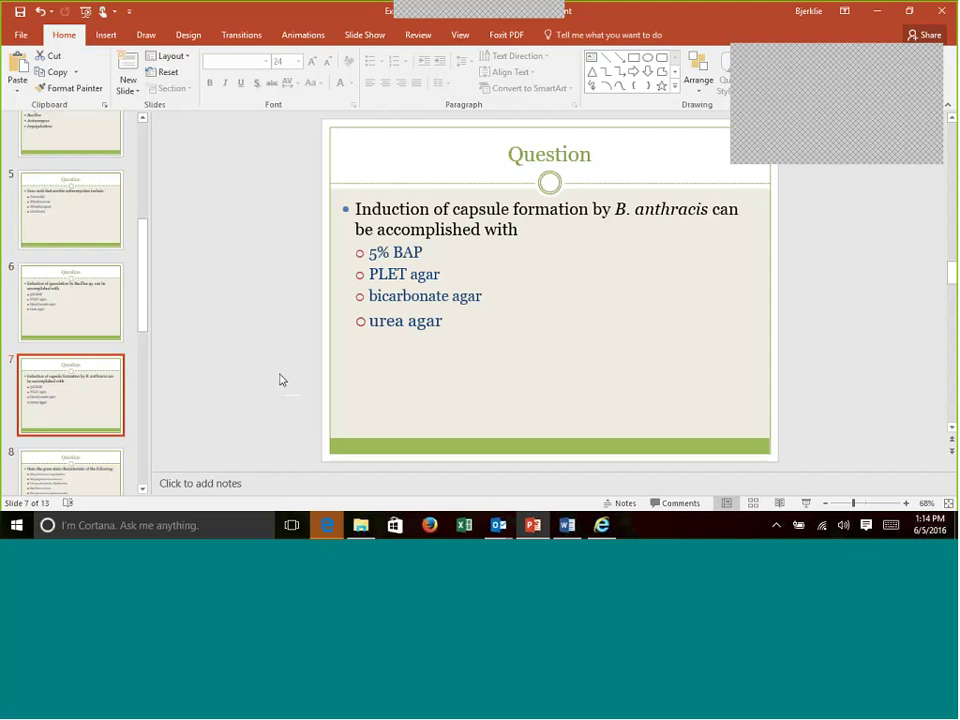
{"action": "double_click", "coordinate": [394, 297]}
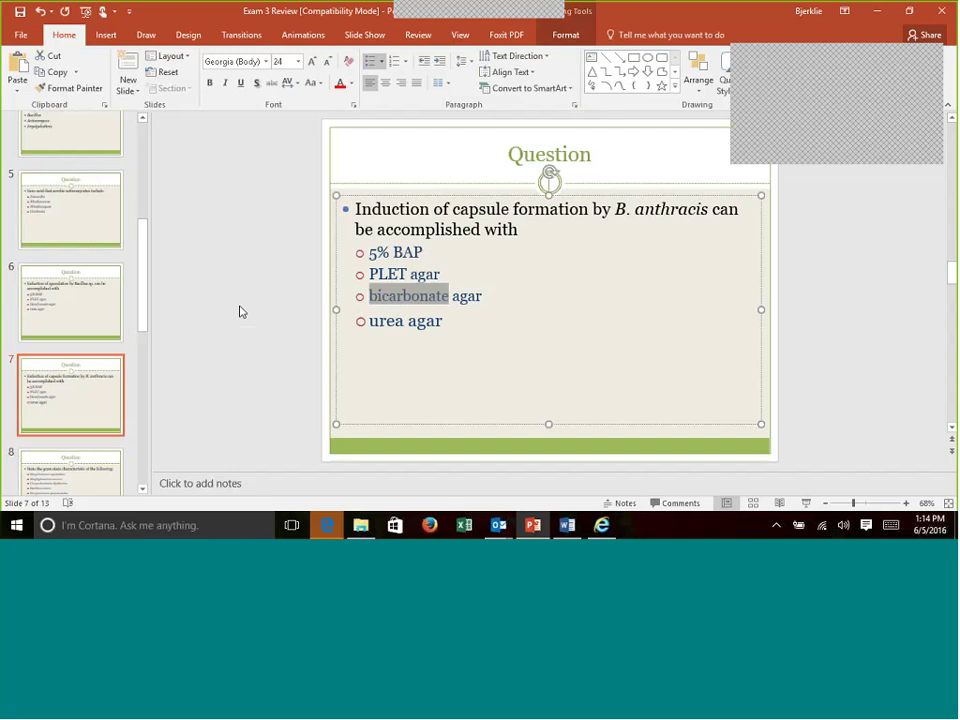
Compare slide 6, the Gram Positive Rods table slide and slide 7.
{"action": "left_click", "coordinate": [95, 308]}
{"action": "scroll", "coordinate": [93, 306], "scroll_direction": "up", "scroll_amount": 3}
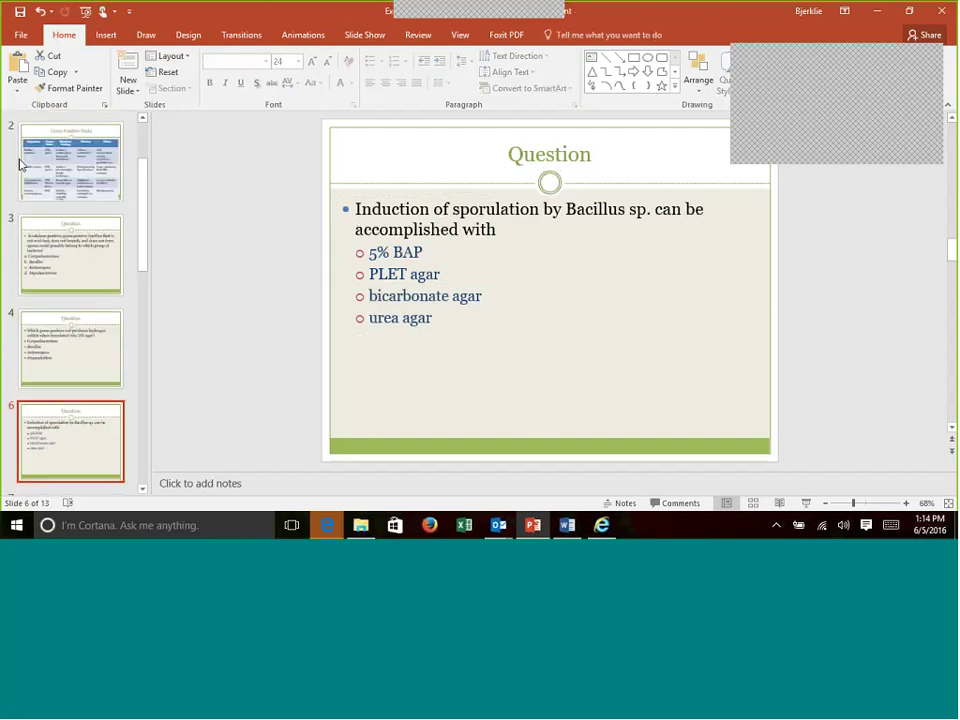
{"action": "left_click", "coordinate": [52, 146]}
{"action": "scroll", "coordinate": [124, 352], "scroll_direction": "down", "scroll_amount": 2}
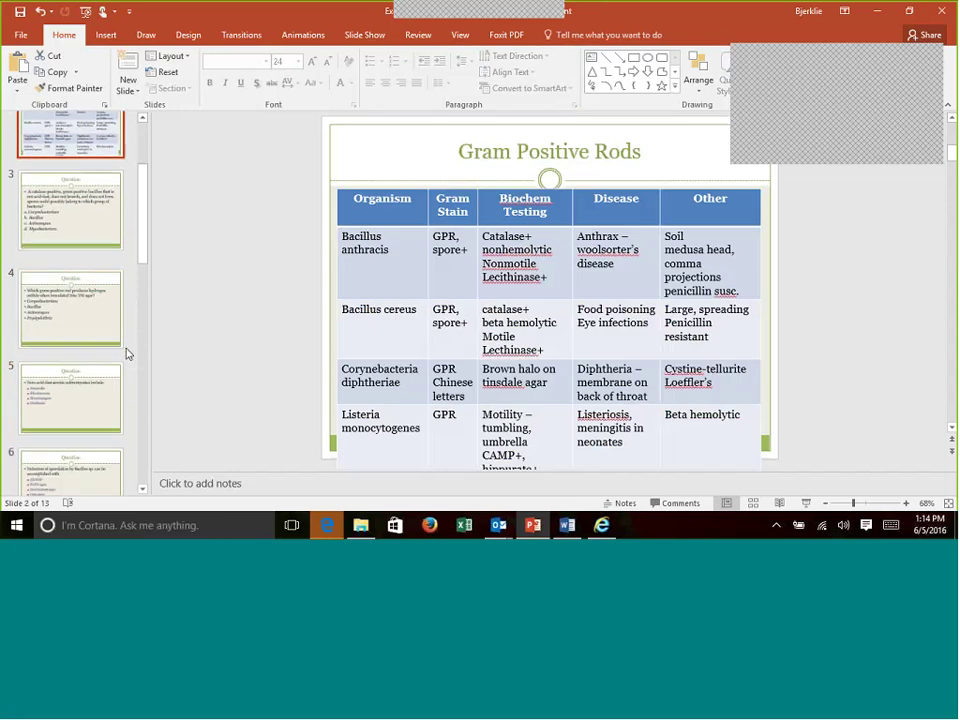
{"action": "scroll", "coordinate": [163, 332], "scroll_direction": "down", "scroll_amount": 1}
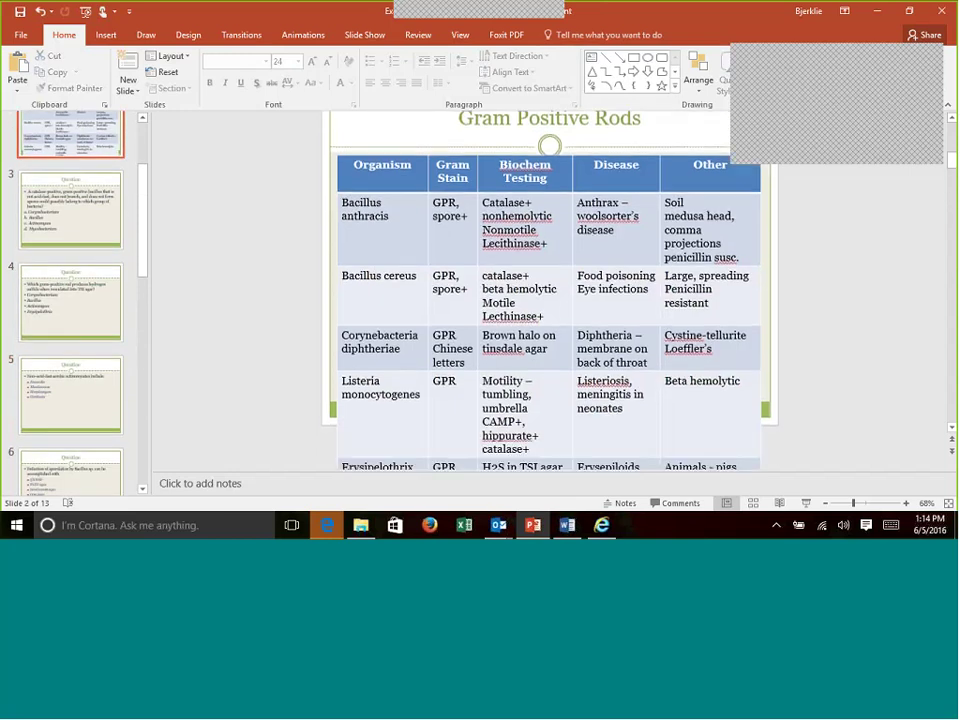
{"action": "left_click", "coordinate": [87, 465]}
{"action": "scroll", "coordinate": [86, 464], "scroll_direction": "down", "scroll_amount": 2}
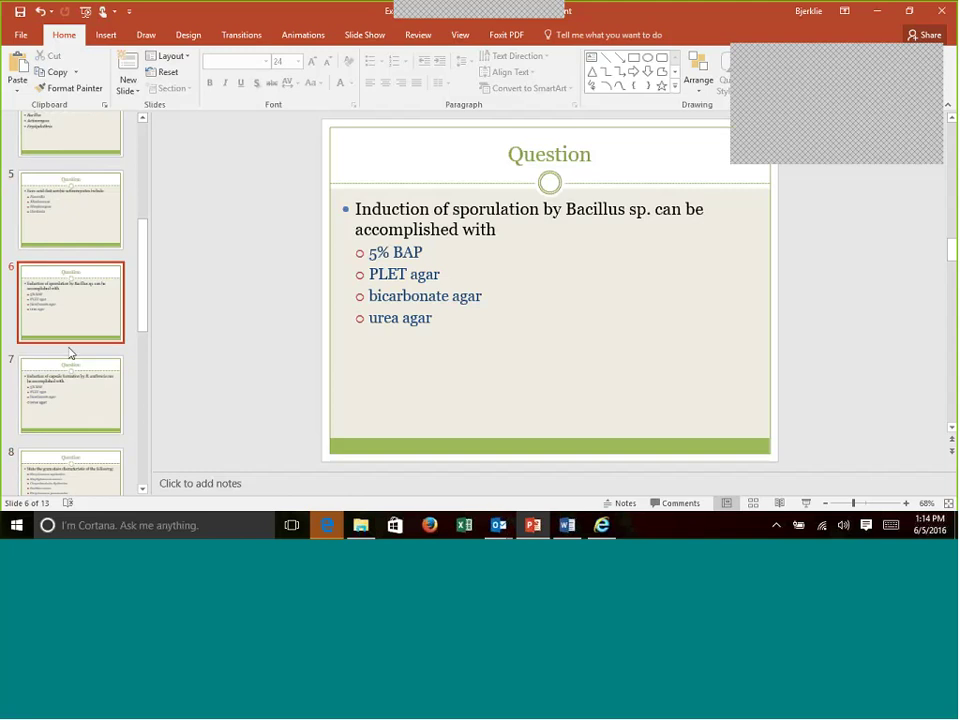
{"action": "left_click", "coordinate": [79, 390]}
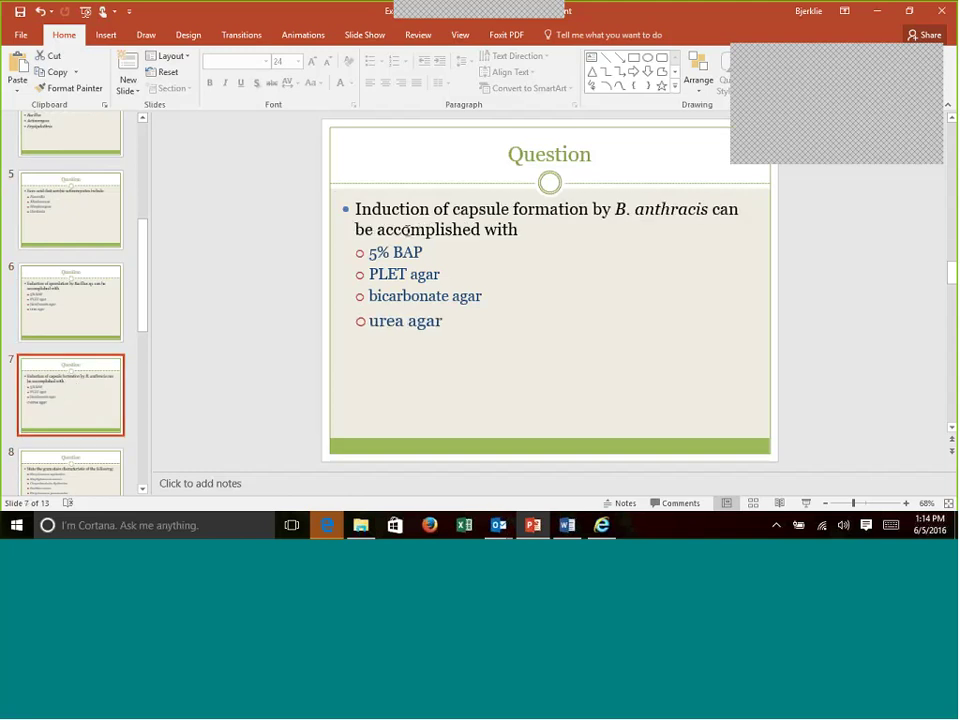
Highlight urea in slide 7's last option, then go to slide 8's gram stain question.
{"action": "left_click", "coordinate": [450, 207]}
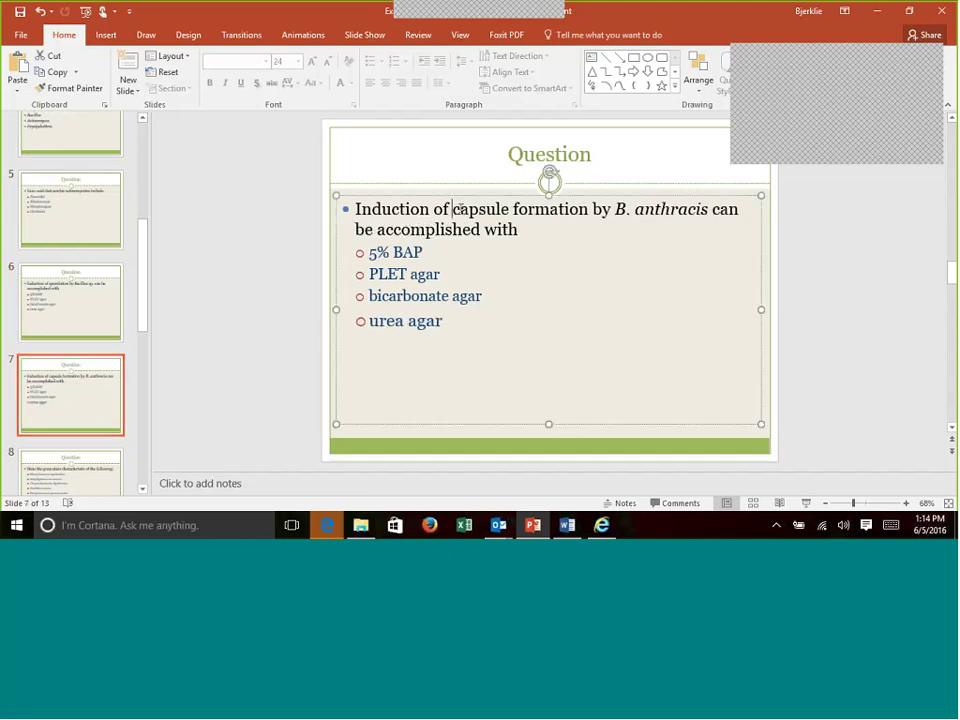
{"action": "double_click", "coordinate": [386, 321]}
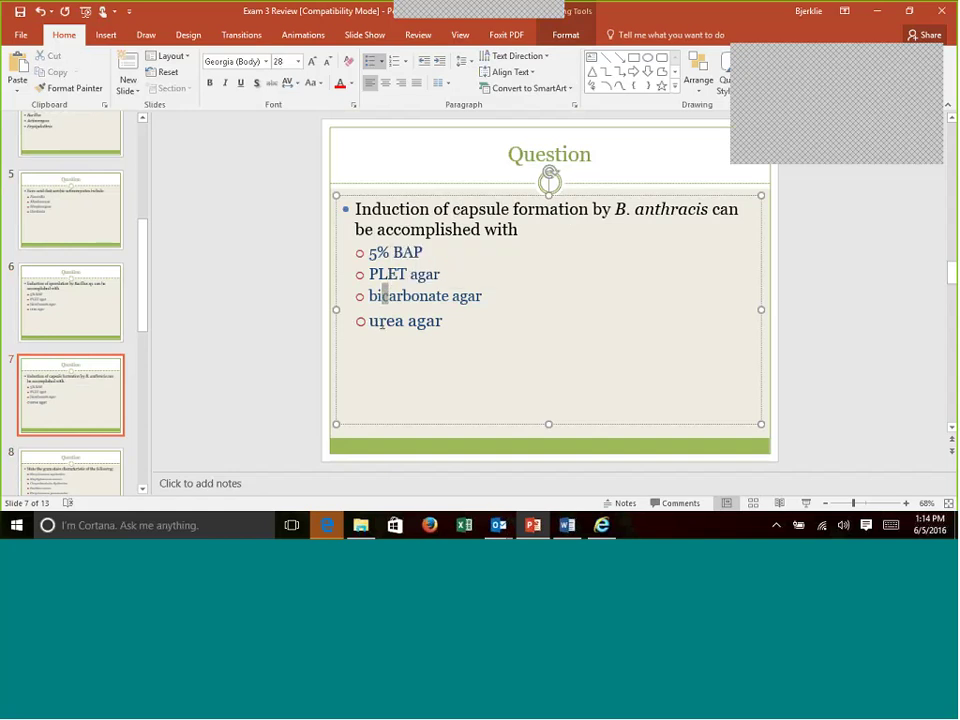
{"action": "left_click", "coordinate": [236, 324]}
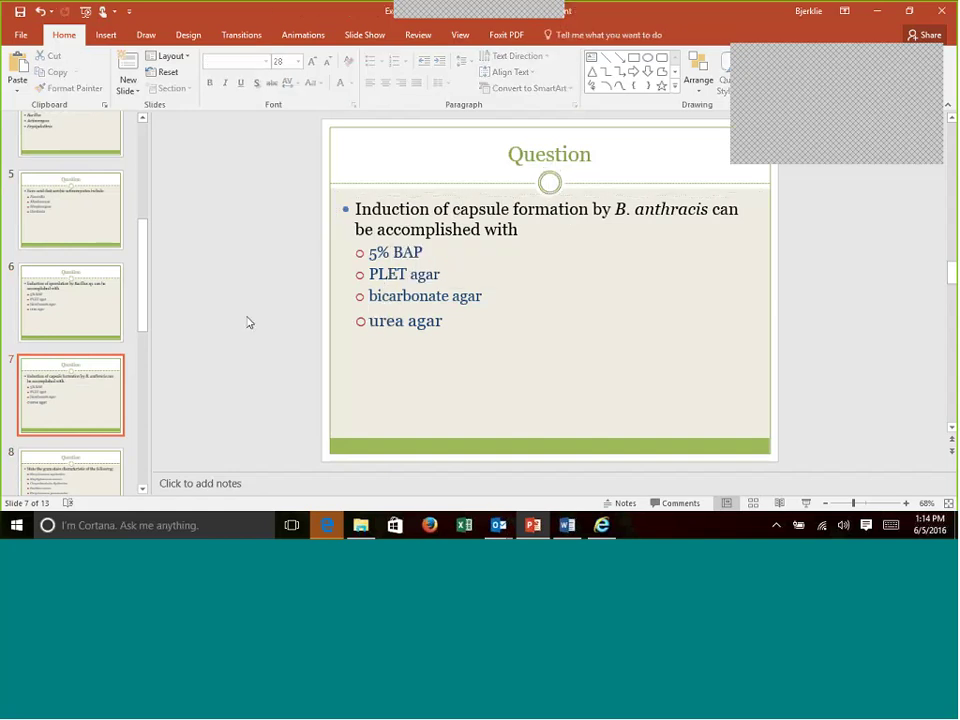
{"action": "scroll", "coordinate": [87, 438], "scroll_direction": "down", "scroll_amount": 1}
{"action": "left_click", "coordinate": [94, 407]}
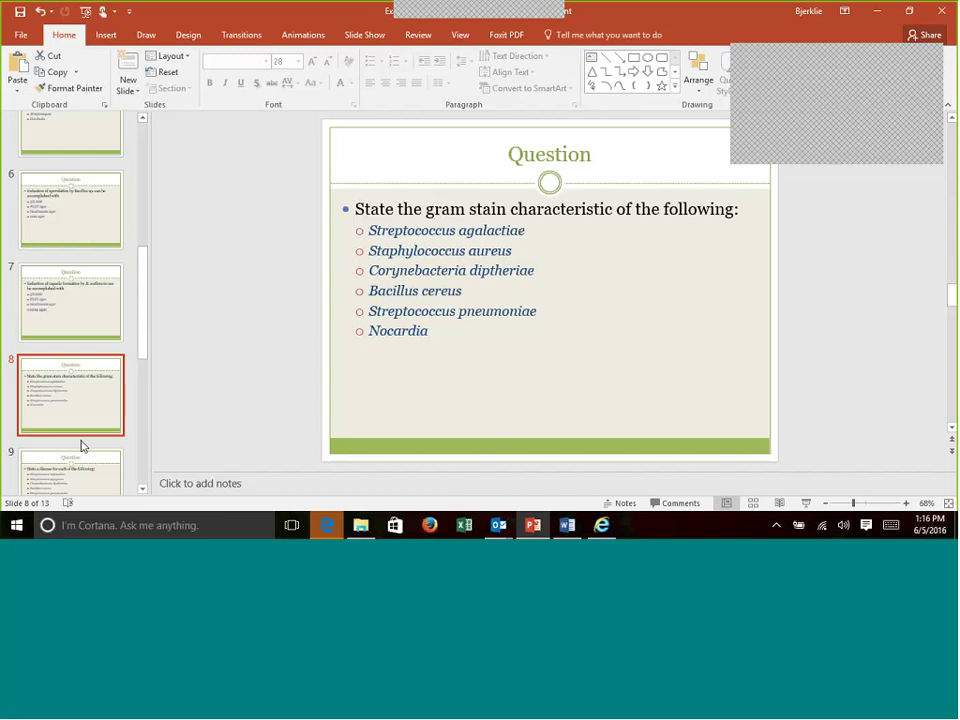
{"action": "scroll", "coordinate": [55, 428], "scroll_direction": "down", "scroll_amount": 1}
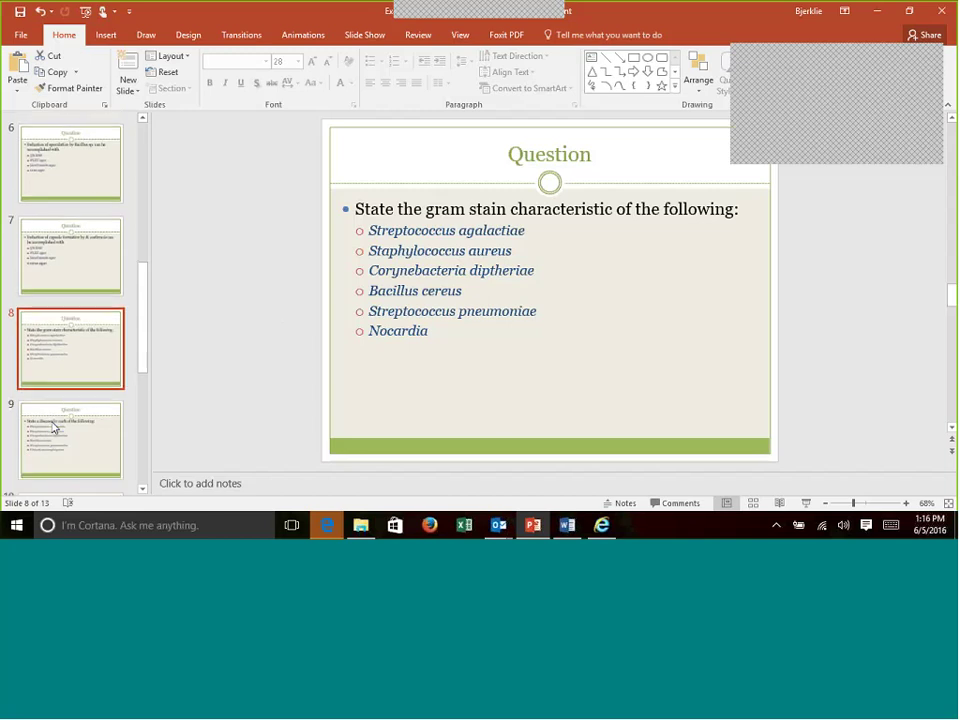
Switch to slide 9's disease-per-organism question.
{"action": "left_click", "coordinate": [55, 428]}
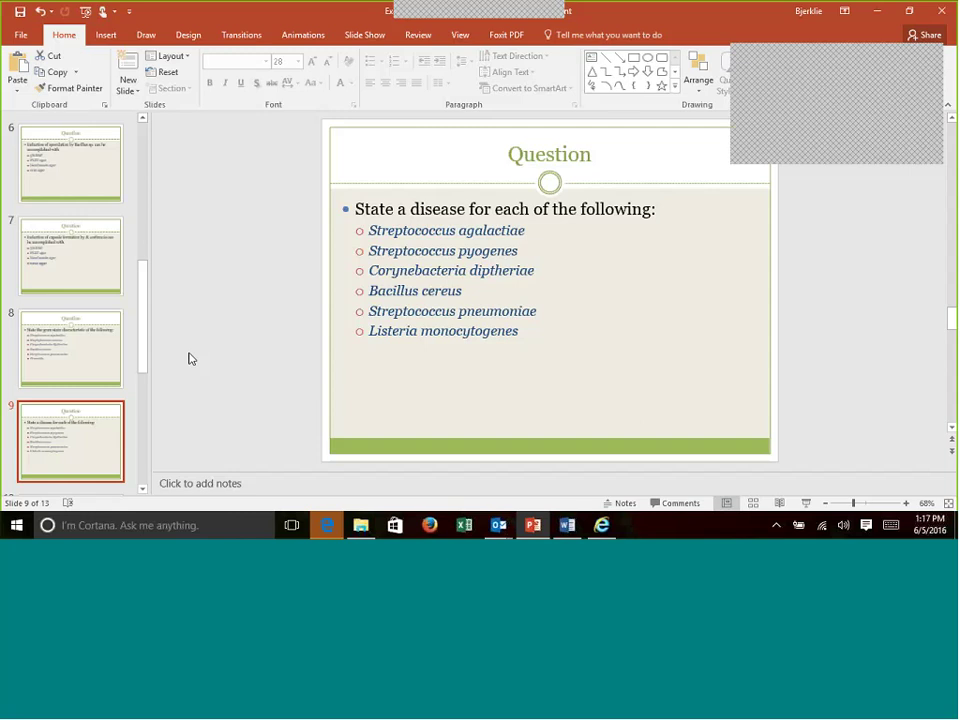
{"action": "scroll", "coordinate": [58, 420], "scroll_direction": "down", "scroll_amount": 5}
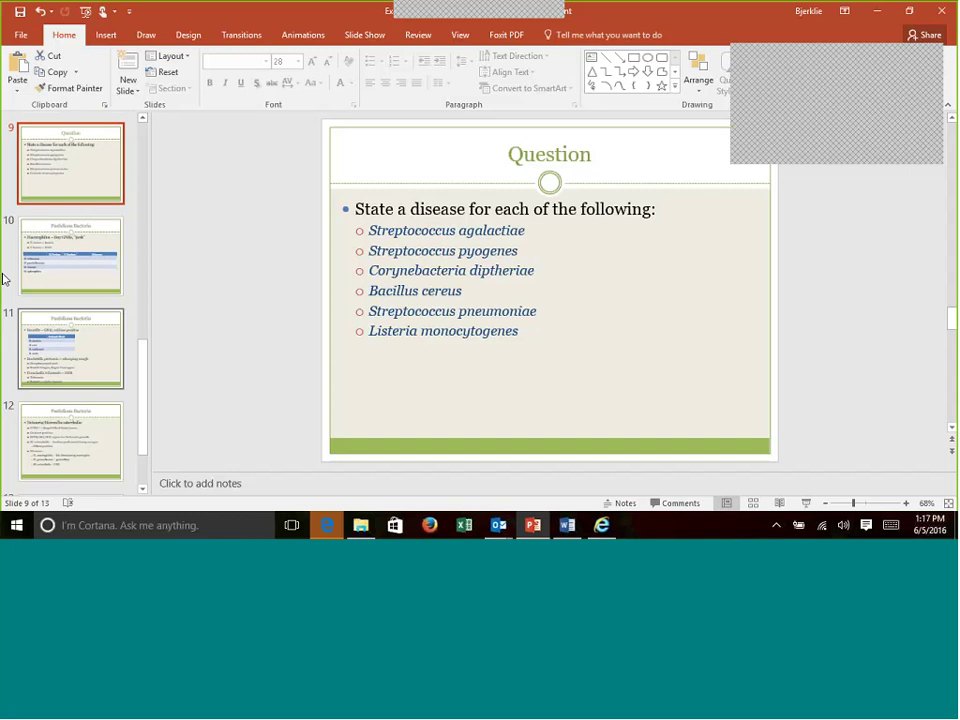
Open slide 10, Fastidious Bacteria, with the empty Haemophilus table.
{"action": "left_click", "coordinate": [84, 284]}
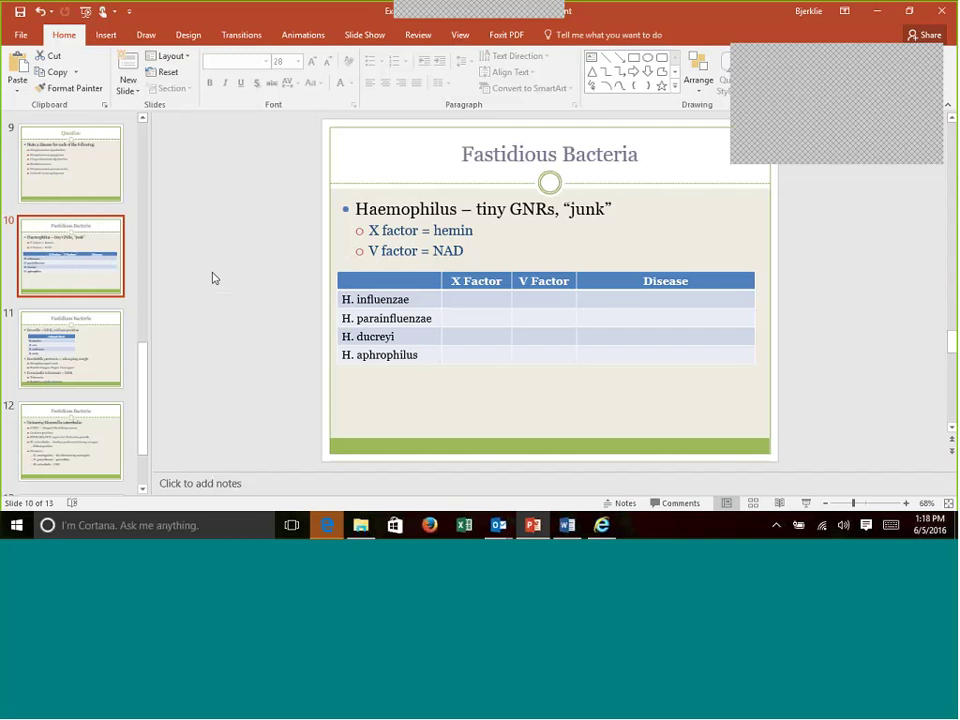
Fill the H. influenzae row: + for X and V factor, disease 'Meningitis, epiglottisis, pink eye'.
{"action": "left_click", "coordinate": [457, 299]}
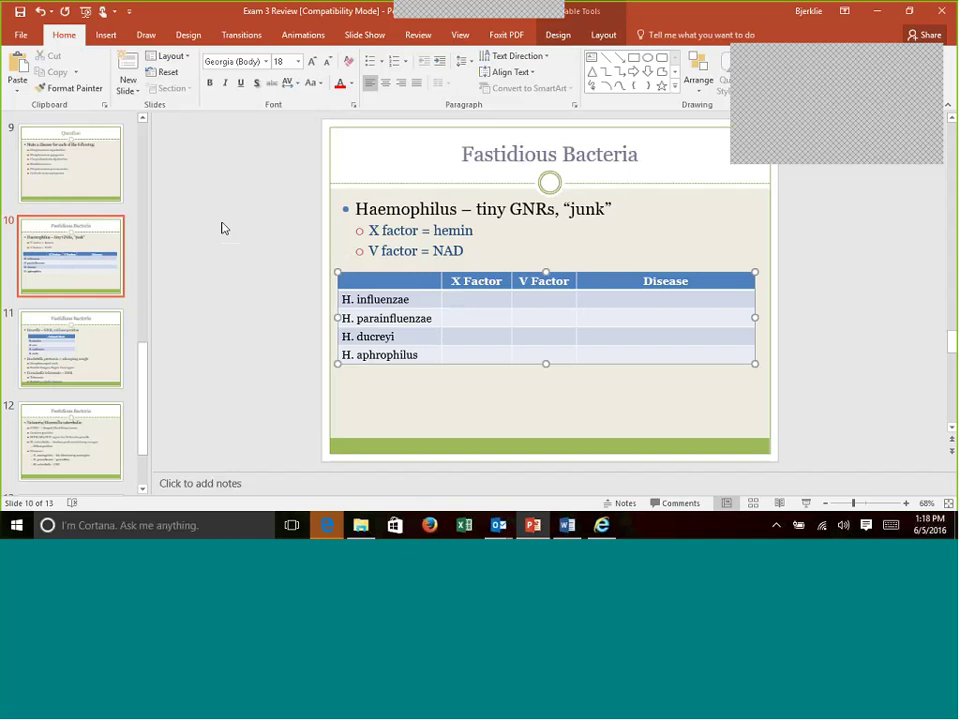
{"action": "type", "text": "+"}
{"action": "key", "text": "Tab"}
{"action": "type", "text": "+"}
{"action": "key", "text": "Tab"}
{"action": "type", "text": "Meningitis, epiglottis"}
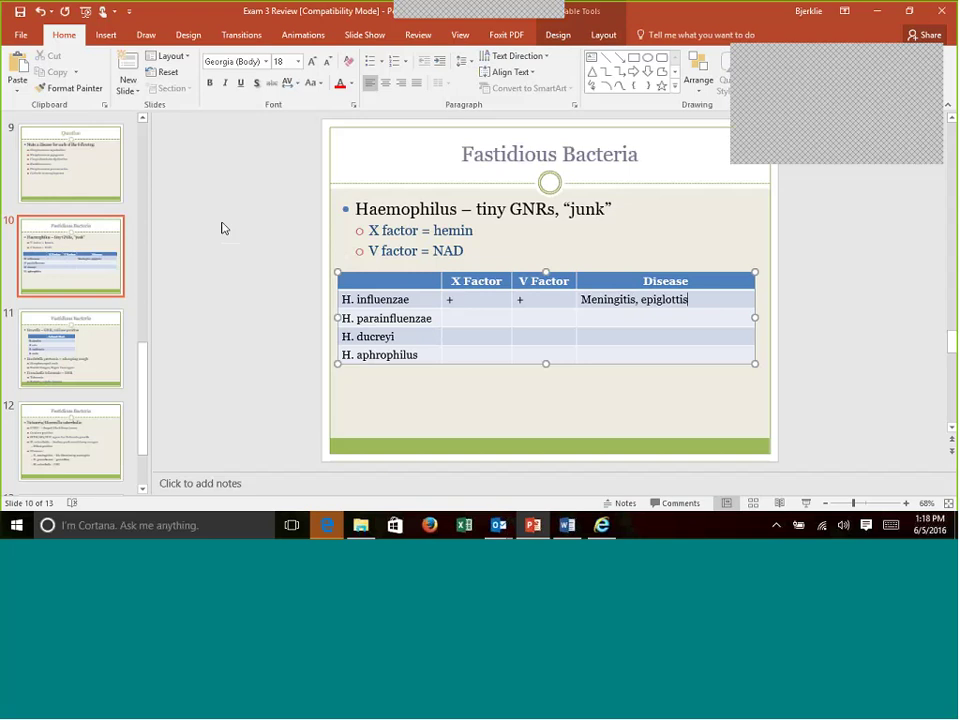
{"action": "key", "text": "BackSpace"}
{"action": "type", "text": "tis, pink eye"}
{"action": "key", "text": "Escape"}
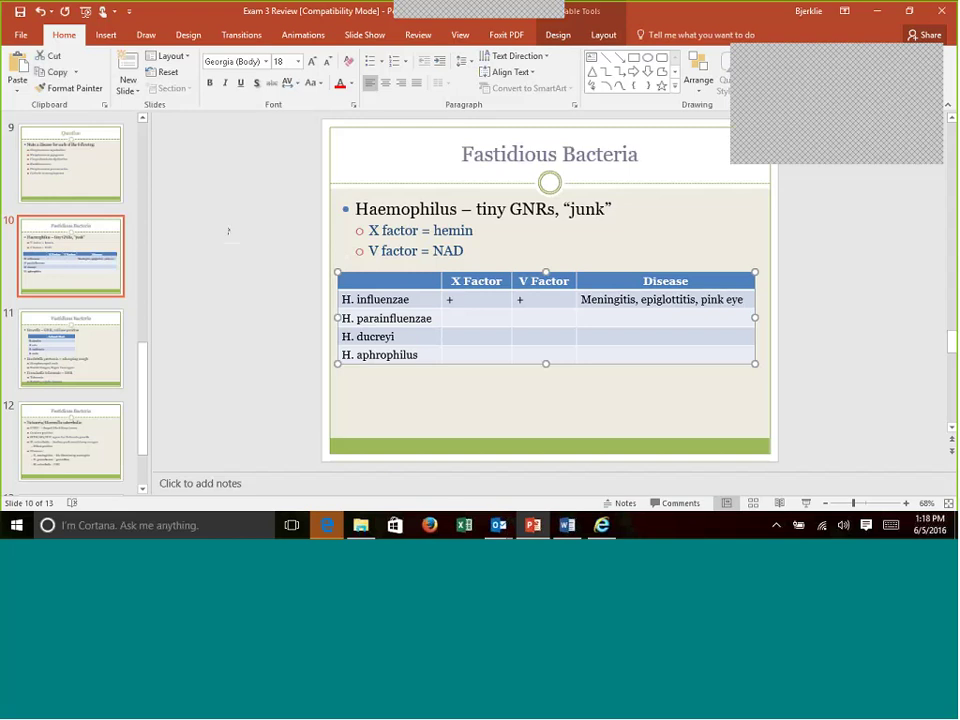
Fill the H. parainfluenzae row: X factor =, V factor +, disease 'Resp. inf.'.
{"action": "left_click", "coordinate": [447, 318]}
{"action": "type", "text": "="}
{"action": "key", "text": "Tab"}
{"action": "type", "text": "+"}
{"action": "key", "text": "Tab"}
{"action": "type", "text": "respir"}
{"action": "key", "text": "BackSpace"}
{"action": "key", "text": "BackSpace"}
{"action": "key", "text": "BackSpace"}
{"action": "key", "text": "BackSpace"}
{"action": "key", "text": "BackSpace"}
{"action": "key", "text": "BackSpace"}
{"action": "type", "text": "Resp. inf"}
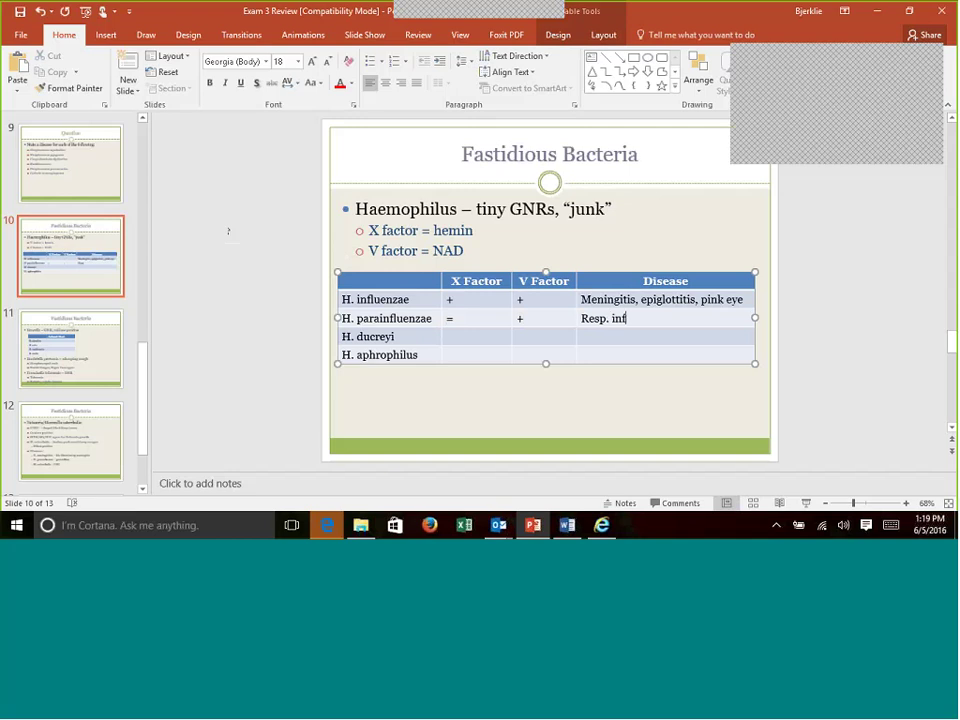
{"action": "type", "text": "."}
{"action": "key", "text": "Tab"}
Fill the H. ducreyi row: X factor +, V factor =, disease 'STD, chancroid'.
{"action": "key", "text": "Tab"}
{"action": "type", "text": "+"}
{"action": "key", "text": "Tab"}
{"action": "type", "text": "="}
{"action": "key", "text": "Tab"}
{"action": "type", "text": "STD, chancroid"}
Fill the H. aphrophilus row: = for both factors, disease 'HACEK, slowly progressive endocarditis'.
{"action": "key", "text": "Tab"}
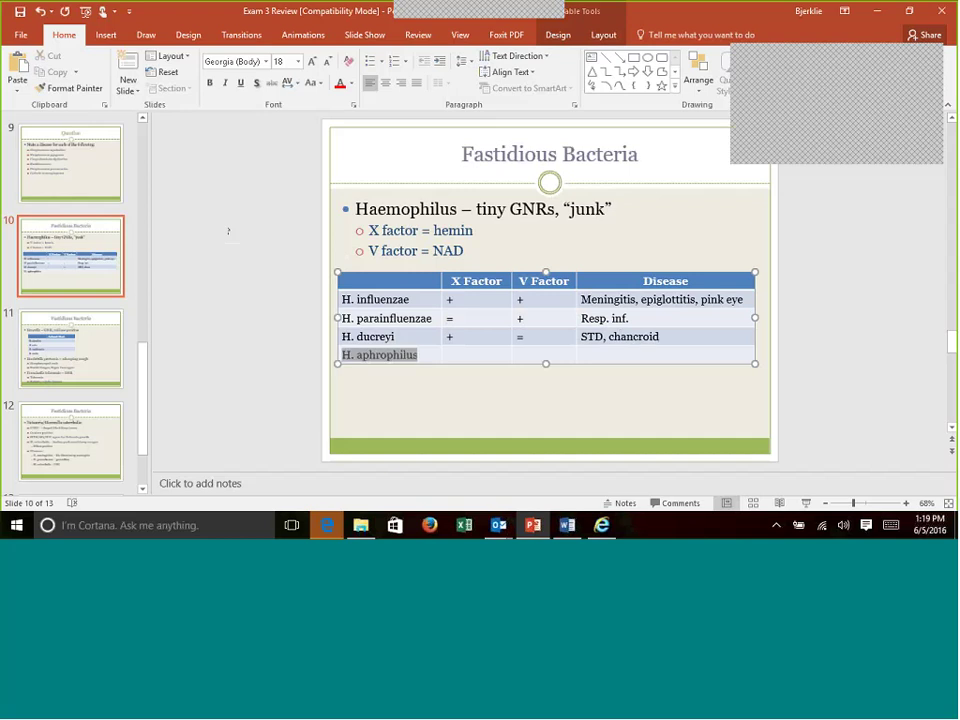
{"action": "key", "text": "Tab"}
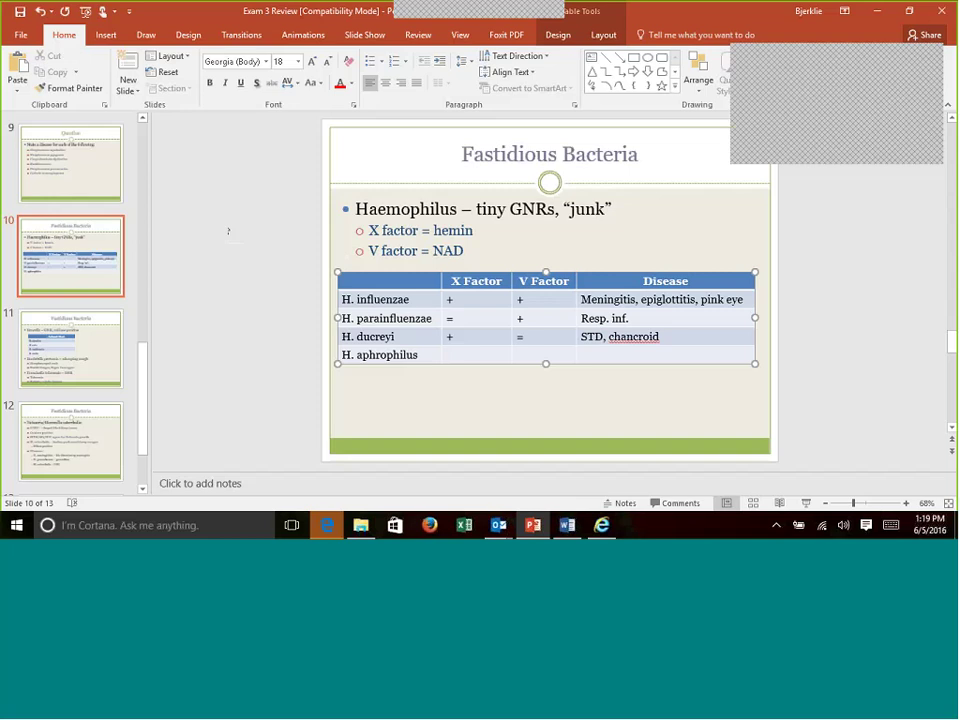
{"action": "type", "text": "="}
{"action": "key", "text": "Tab"}
{"action": "type", "text": "="}
{"action": "key", "text": "Tab"}
{"action": "type", "text": "HACEK, slowl"}
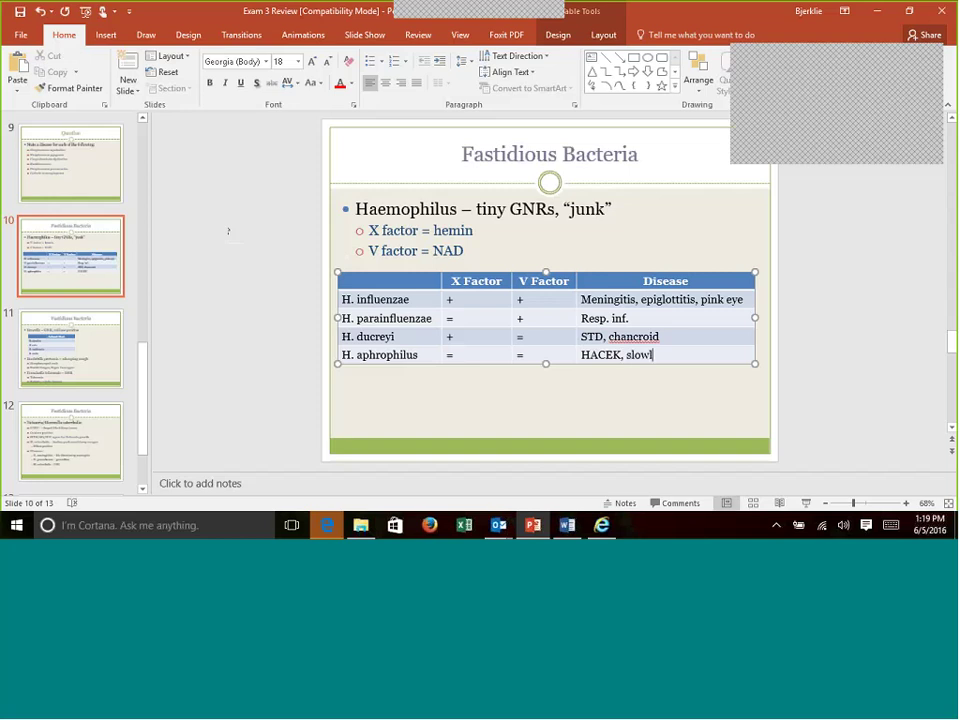
{"action": "type", "text": "y progressive endocarditis"}
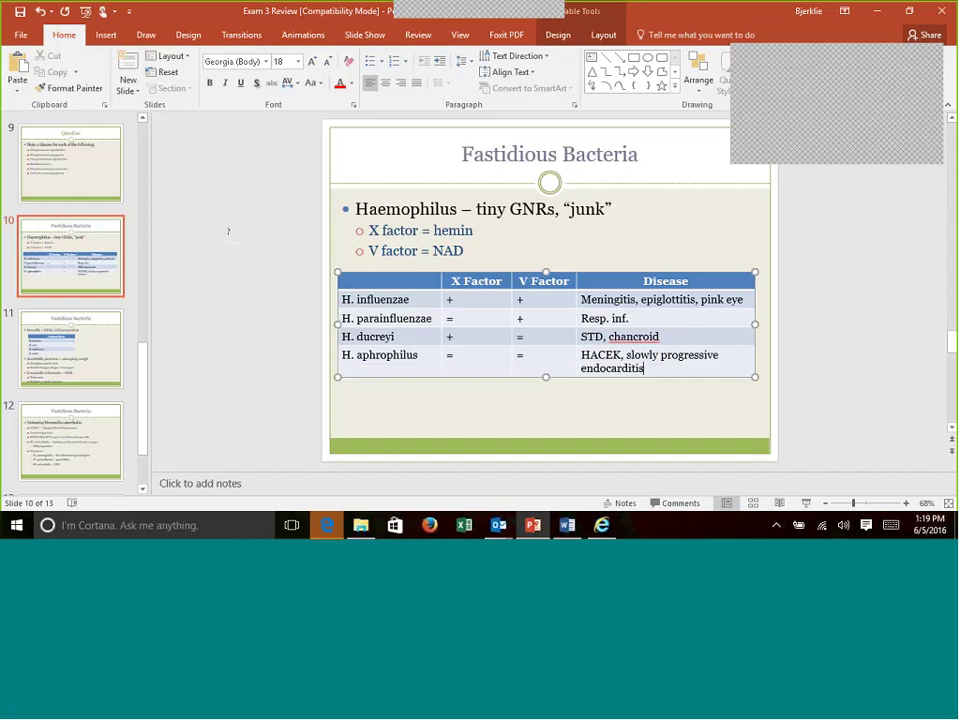
{"action": "left_click", "coordinate": [228, 232]}
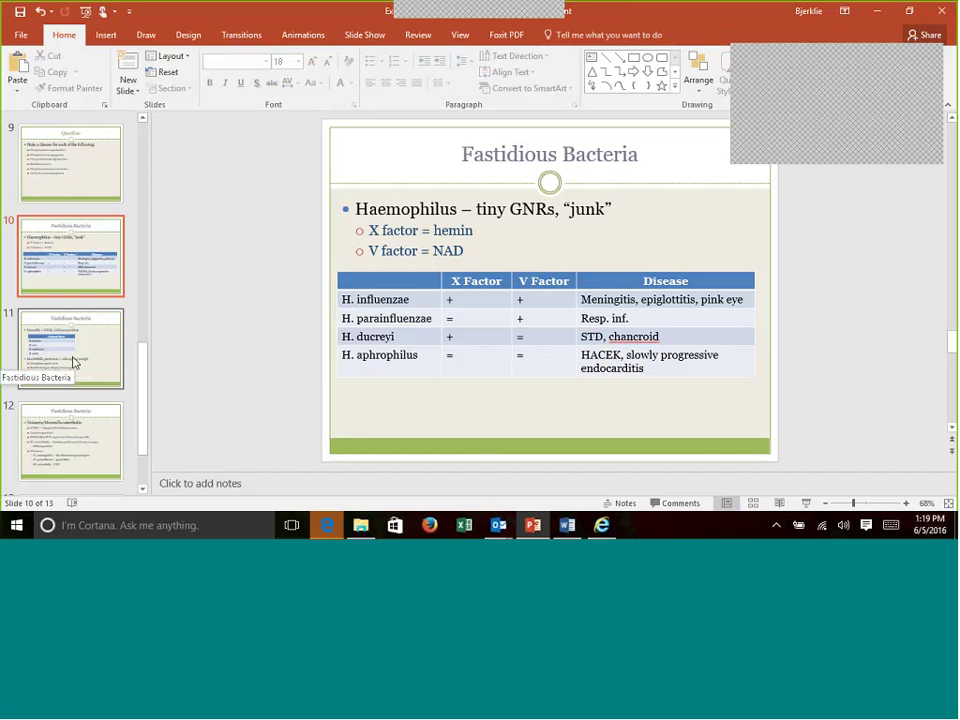
Add the bullet 'H. influenza - oxidase +' below the table, then briefly select the word GNRs.
{"action": "left_click", "coordinate": [354, 396]}
{"action": "type", "text": "H. infleu"}
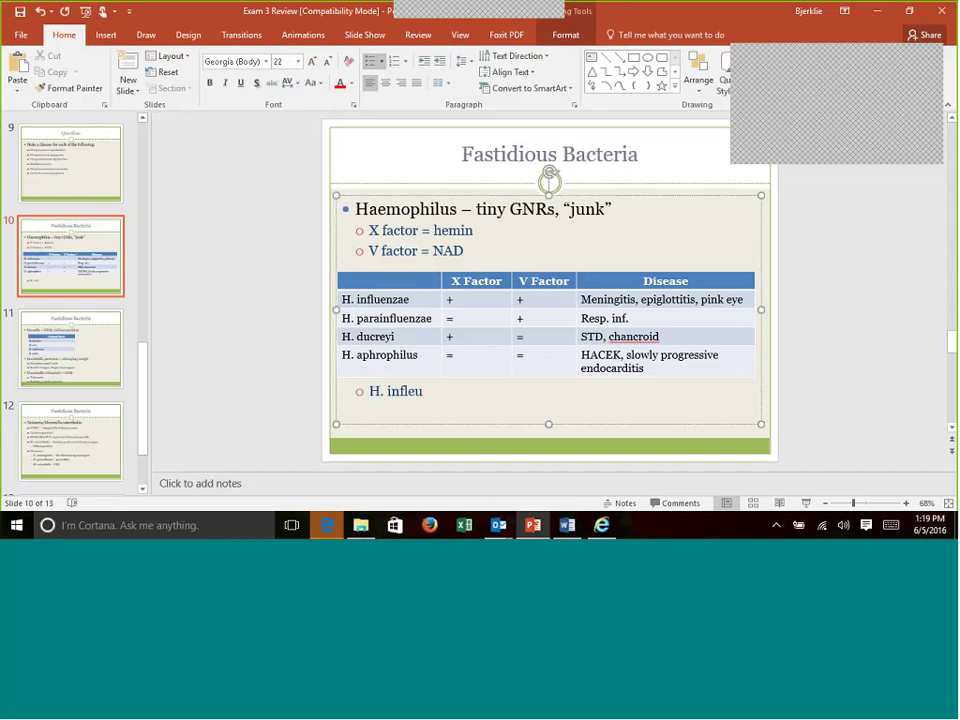
{"action": "key", "text": "BackSpace"}
{"action": "key", "text": "BackSpace"}
{"action": "type", "text": "uenza - oxida"}
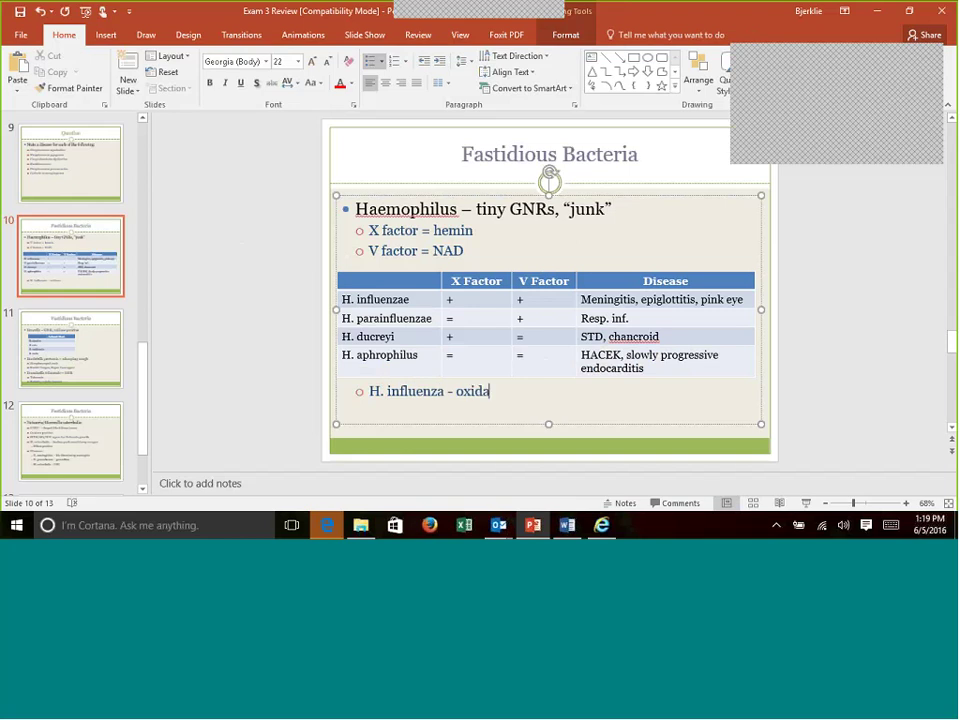
{"action": "type", "text": "se +"}
{"action": "left_click", "coordinate": [283, 405]}
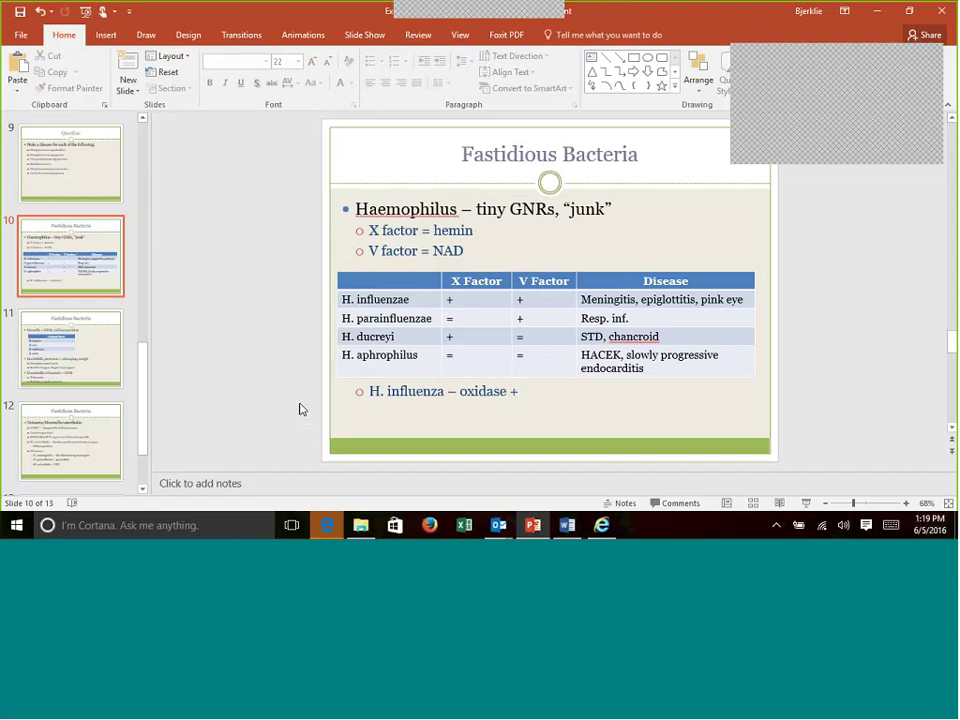
{"action": "double_click", "coordinate": [531, 208]}
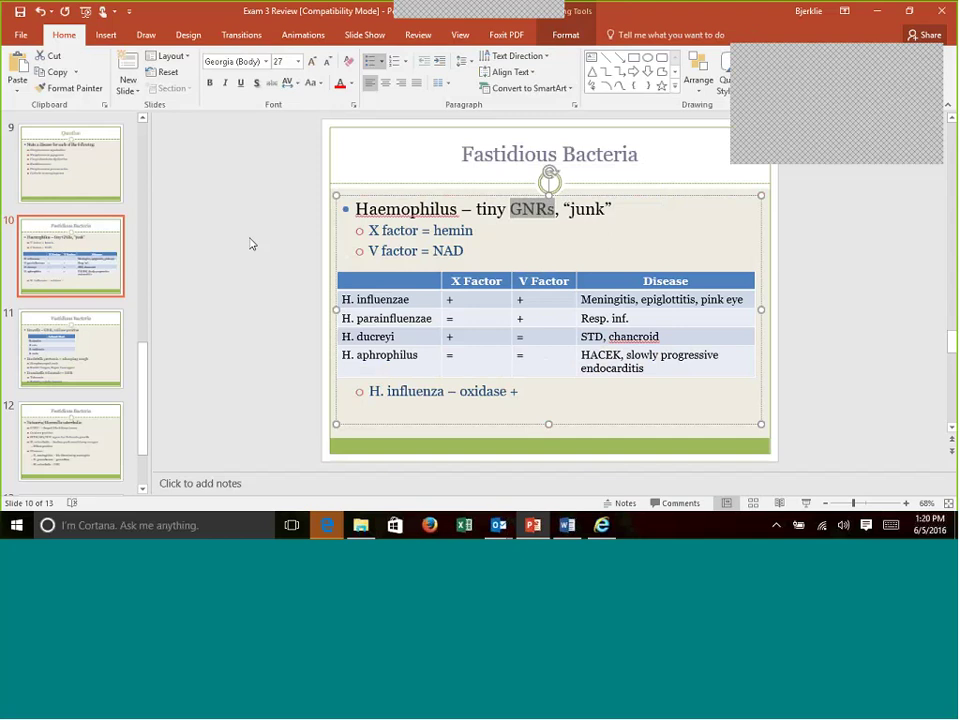
{"action": "left_click", "coordinate": [234, 250]}
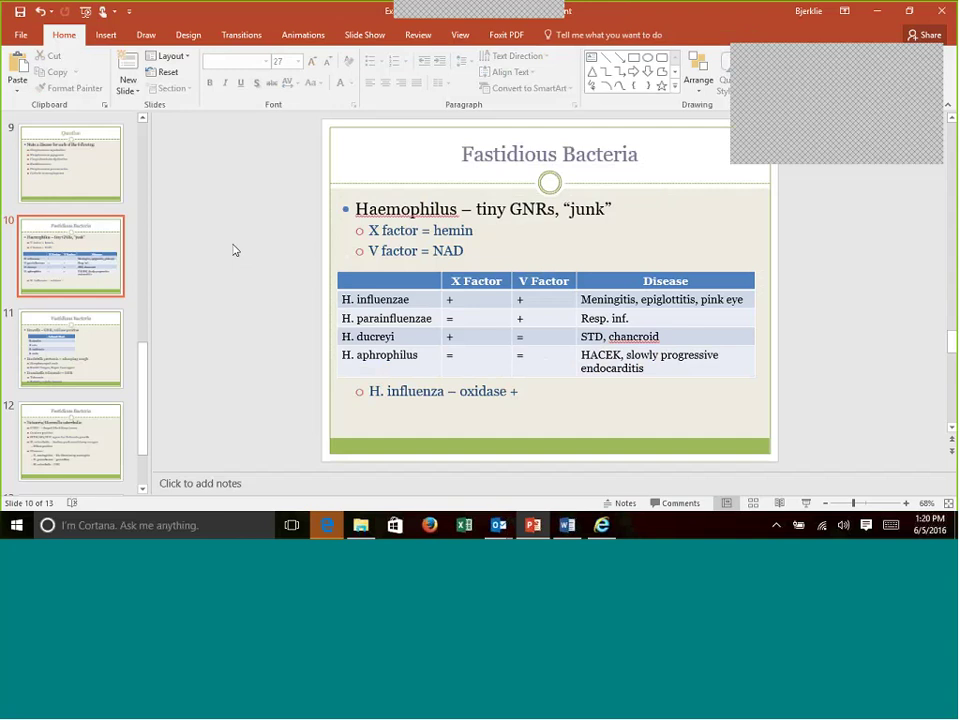
Open slide 11, Fastidious Bacteria, covering the Brucella species.
{"action": "left_click", "coordinate": [116, 343]}
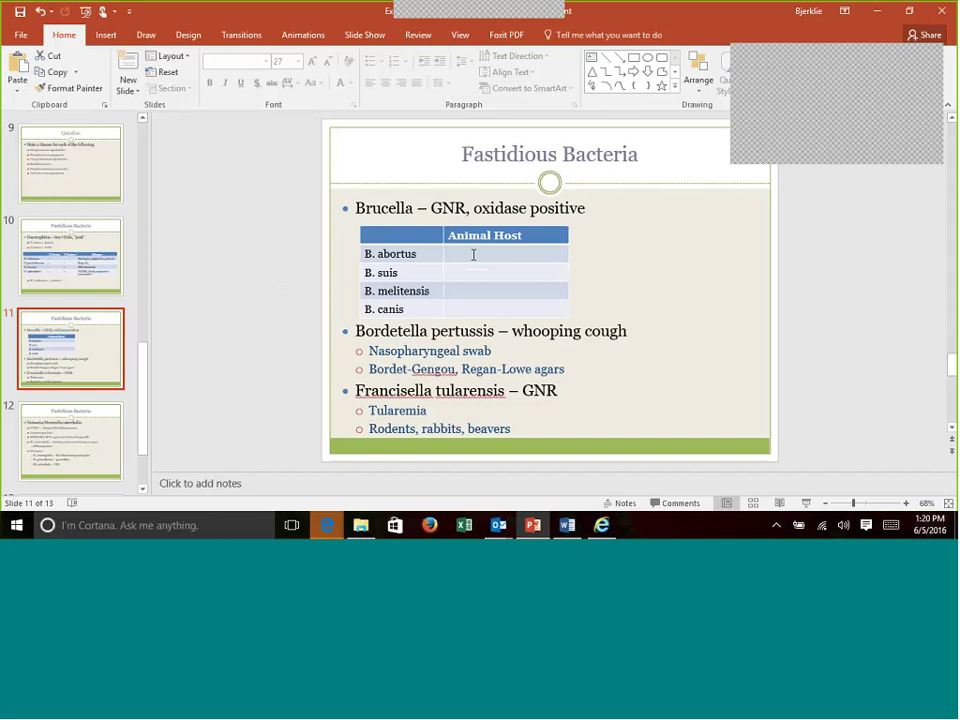
Enter cattle for B. abortus, Pigs for B. suis, Goats or sheep for B. melitensis, dog for B. canis.
{"action": "left_click", "coordinate": [473, 255]}
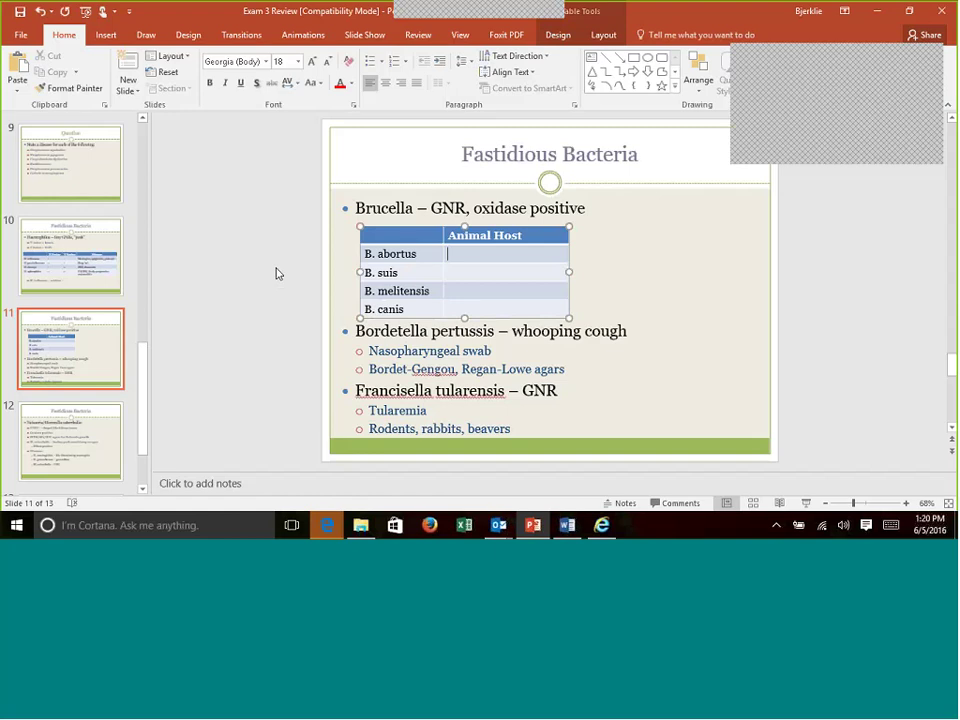
{"action": "type", "text": "cattle"}
{"action": "key", "text": "space"}
{"action": "key", "text": "Down"}
{"action": "type", "text": "Pigs"}
{"action": "key", "text": "Down"}
{"action": "type", "text": "Goats or sheep"}
{"action": "key", "text": "Down"}
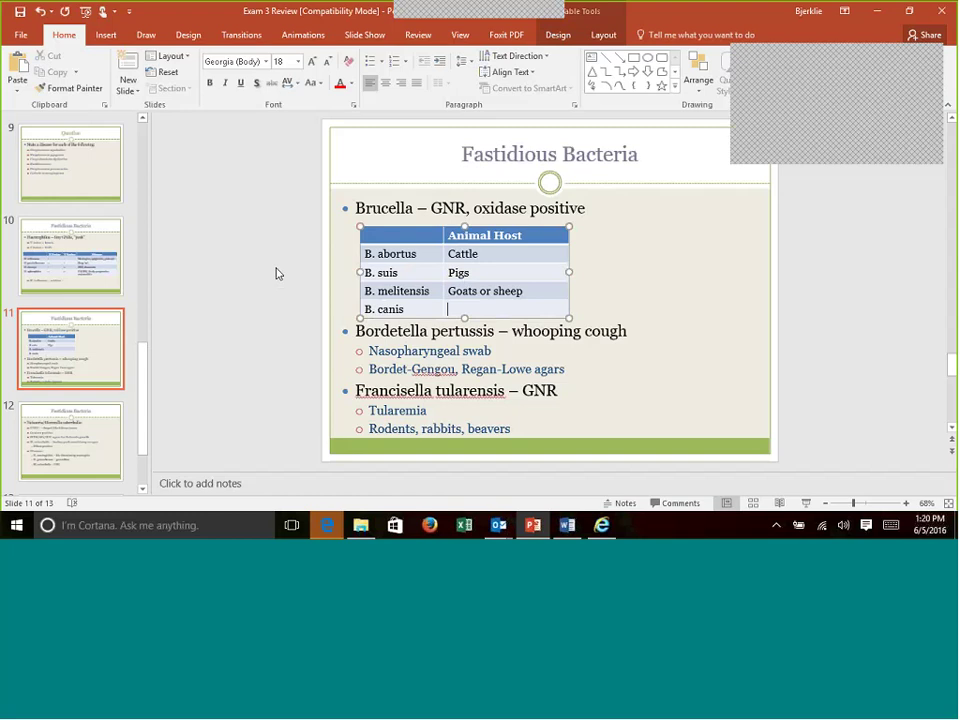
{"action": "type", "text": "dog"}
{"action": "left_click", "coordinate": [254, 308]}
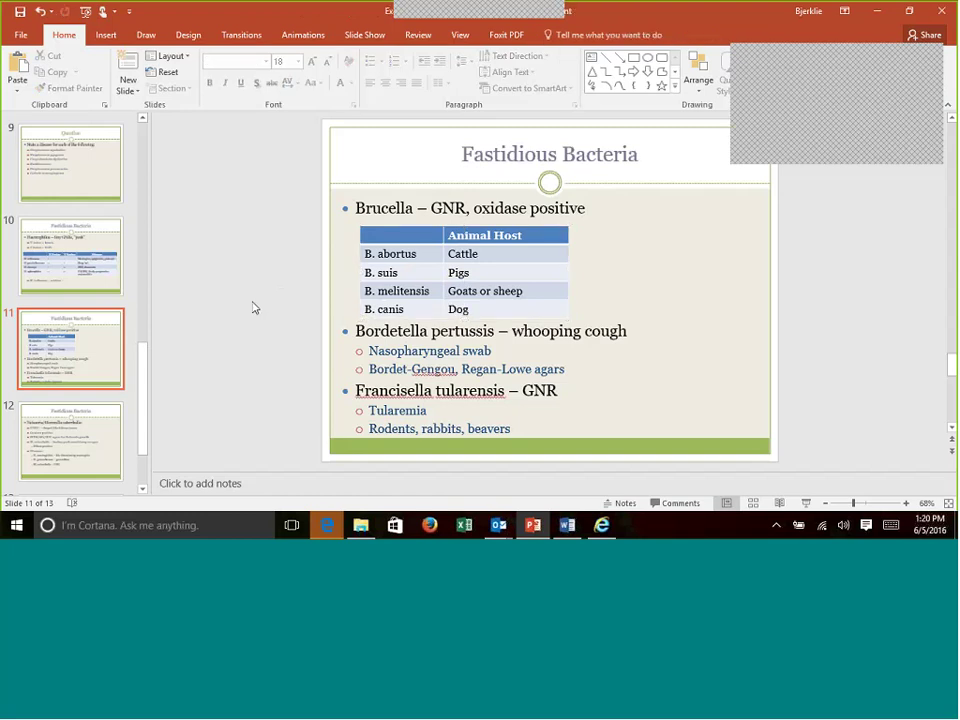
{"action": "left_click", "coordinate": [415, 336]}
{"action": "key", "text": "Home"}
{"action": "key", "text": "ctrl+shift+Right"}
{"action": "key", "text": "ctrl+shift+Right"}
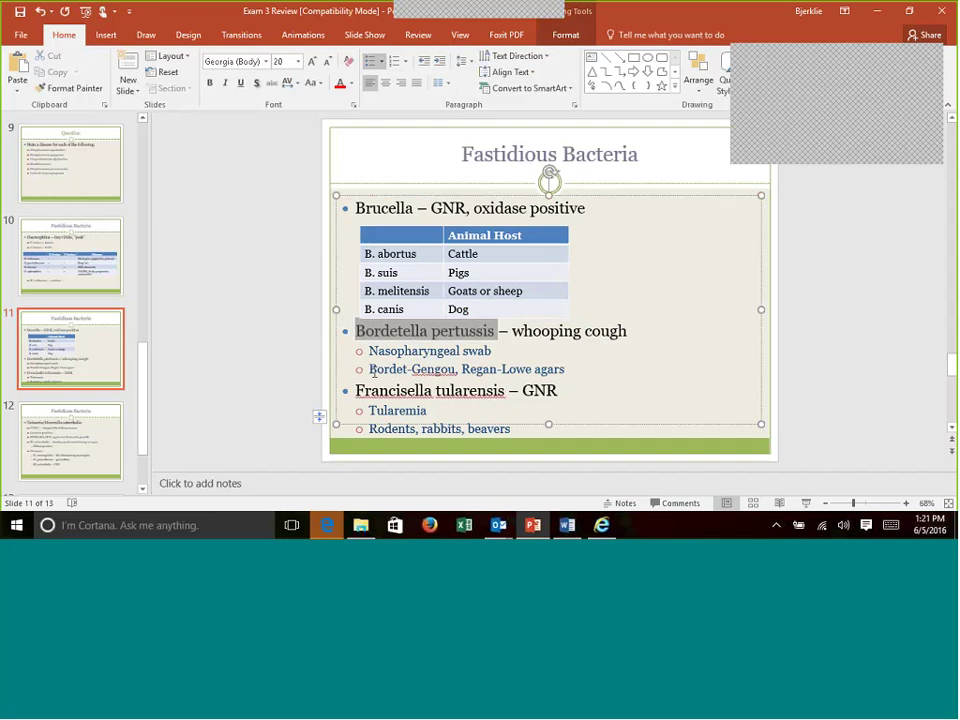
{"action": "left_click_drag", "start_coordinate": [370, 371], "coordinate": [457, 370]}
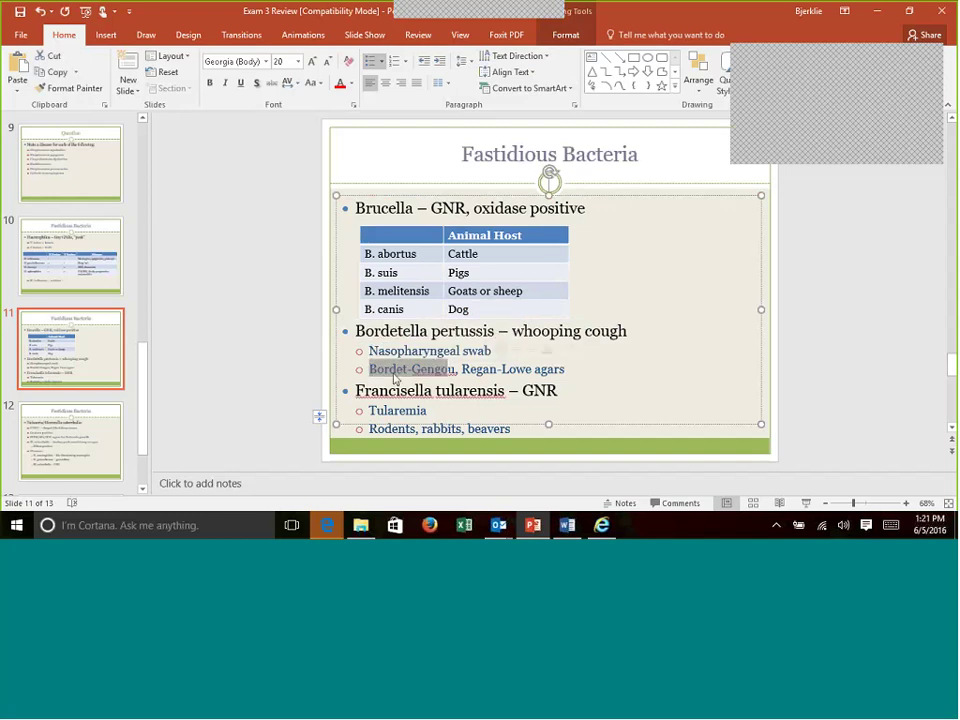
{"action": "left_click", "coordinate": [392, 372]}
{"action": "left_click_drag", "start_coordinate": [369, 371], "coordinate": [389, 392]}
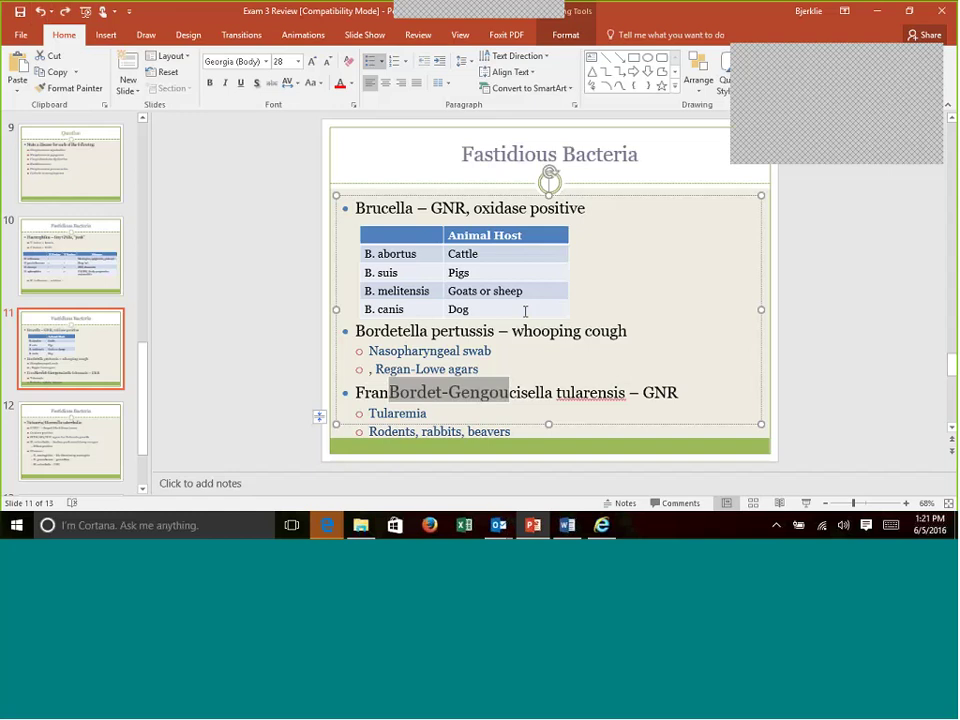
{"action": "key", "text": "ctrl+z"}
{"action": "left_click_drag", "start_coordinate": [461, 370], "coordinate": [531, 370]}
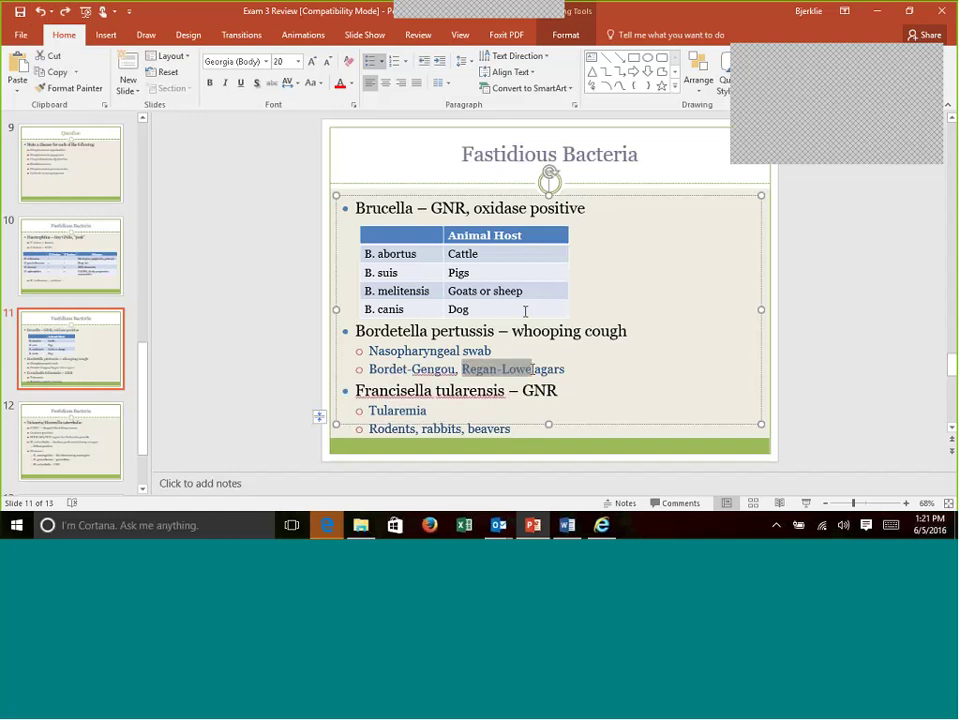
{"action": "left_click", "coordinate": [515, 369]}
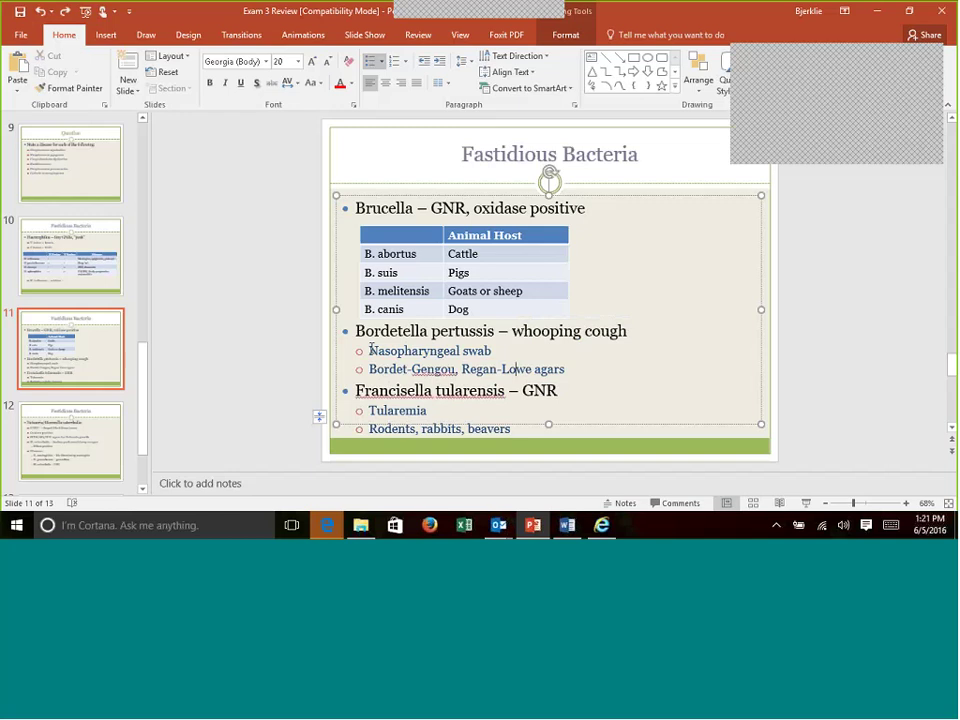
Highlight Francisella, Bordetella and the Tularemia sub-bullet on slide 11 while reviewing.
{"action": "left_click_drag", "start_coordinate": [433, 391], "coordinate": [340, 390]}
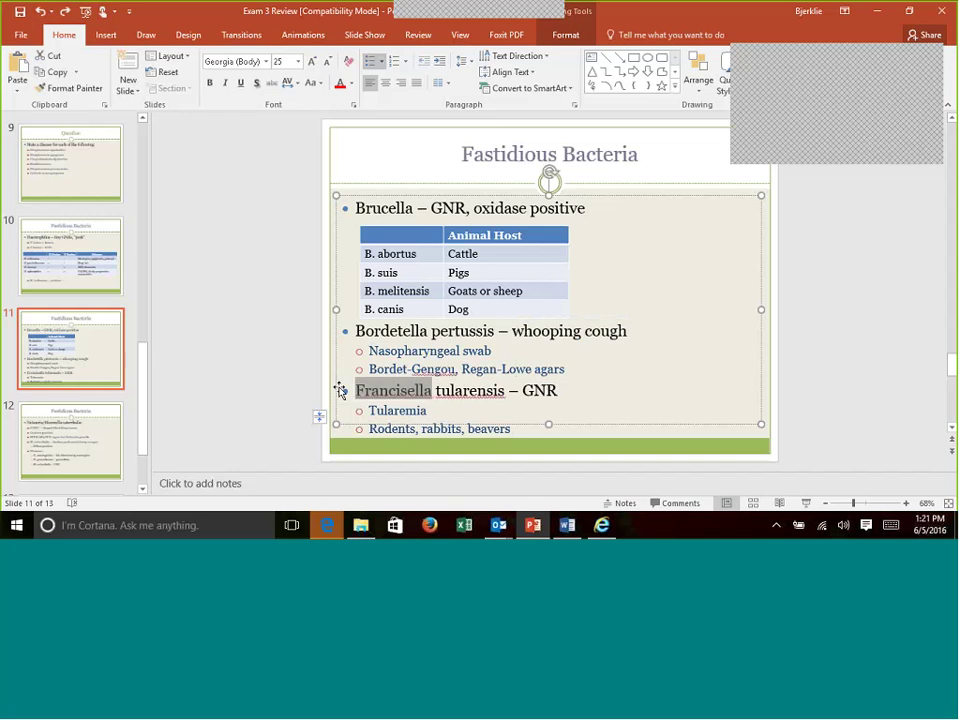
{"action": "left_click", "coordinate": [287, 394]}
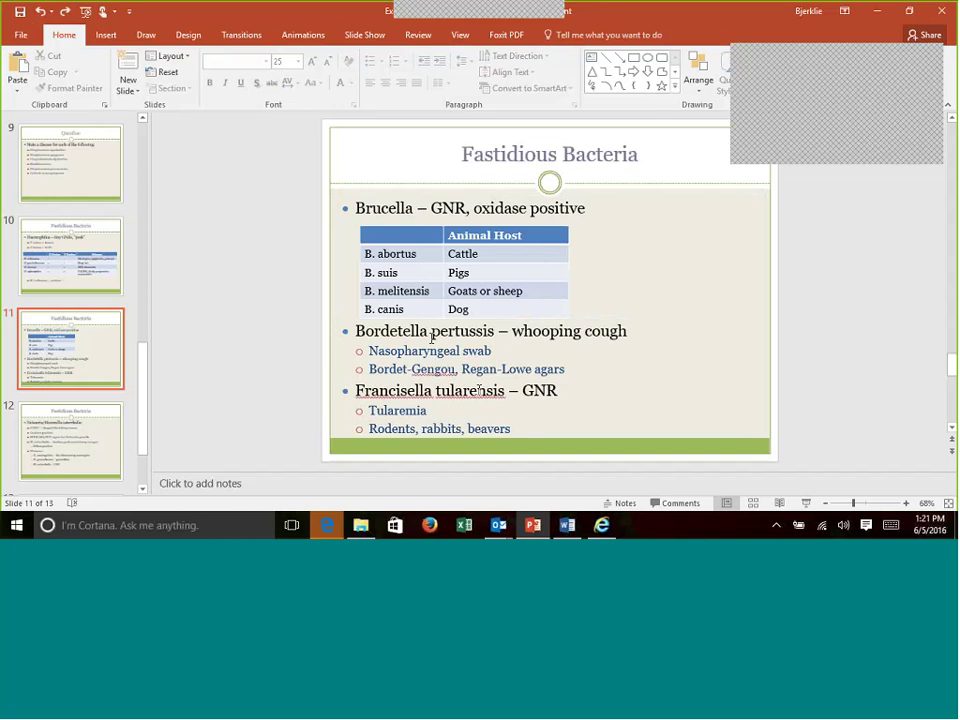
{"action": "left_click_drag", "start_coordinate": [431, 337], "coordinate": [352, 333]}
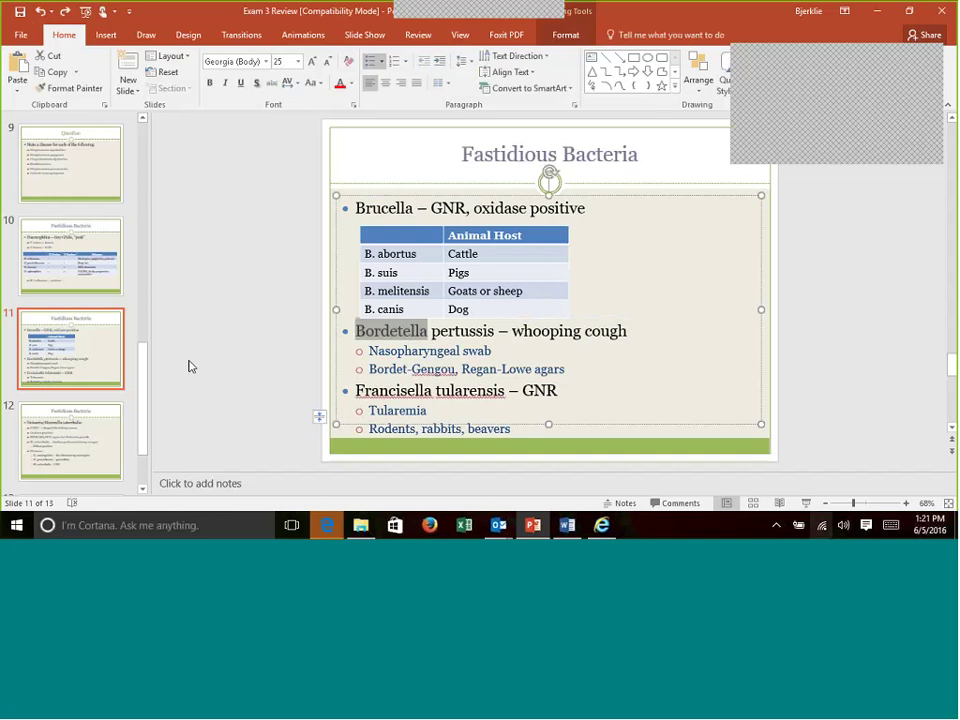
{"action": "left_click_drag", "start_coordinate": [506, 392], "coordinate": [300, 415]}
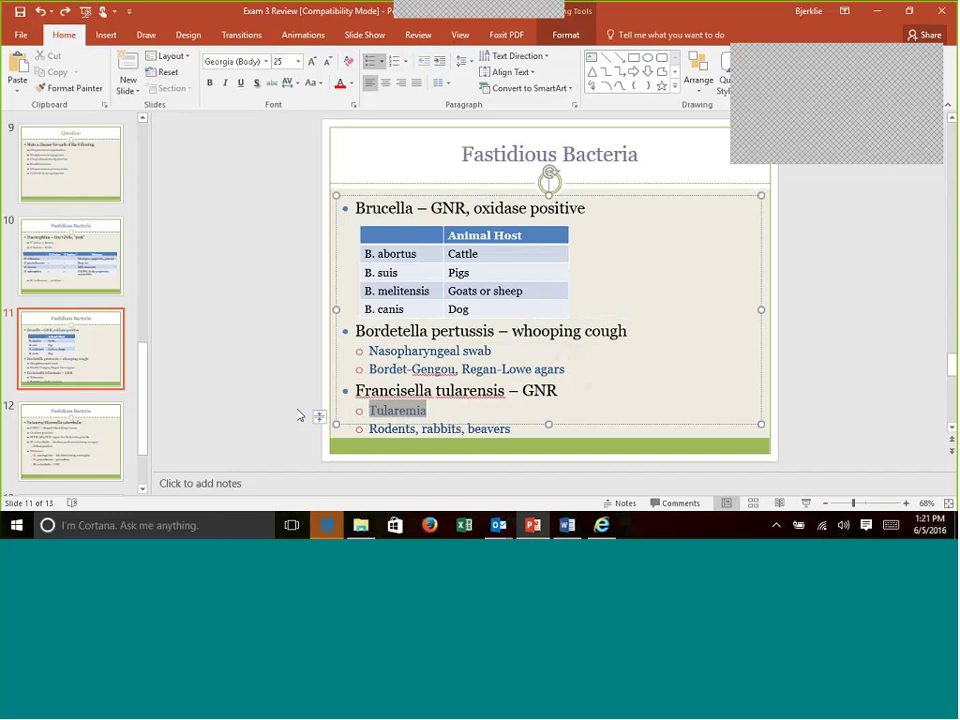
{"action": "left_click_drag", "start_coordinate": [432, 392], "coordinate": [357, 393]}
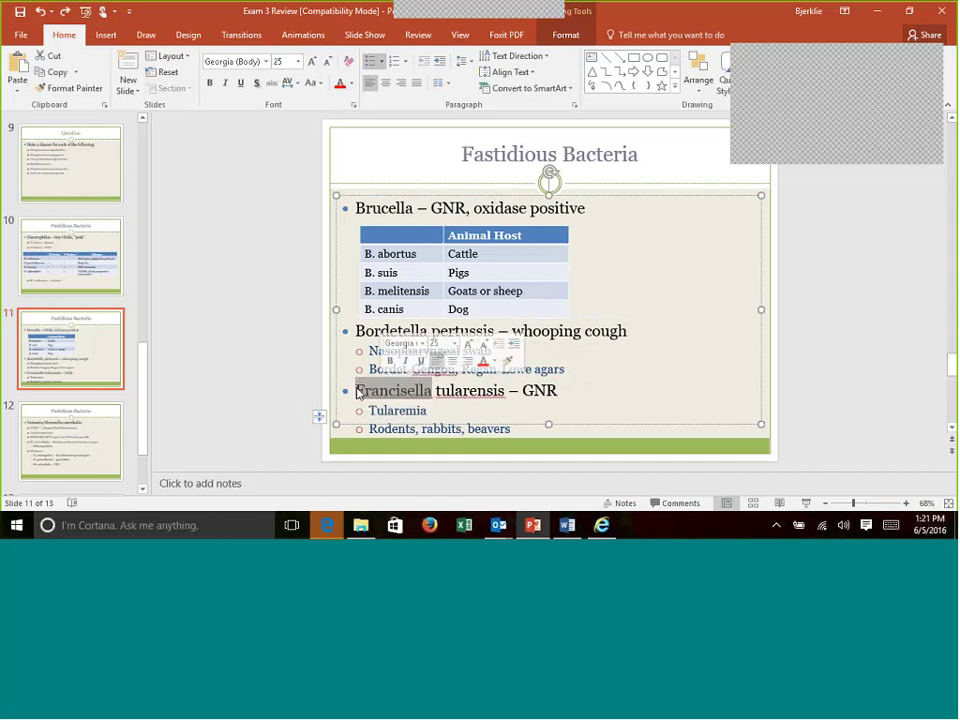
{"action": "left_click", "coordinate": [362, 390]}
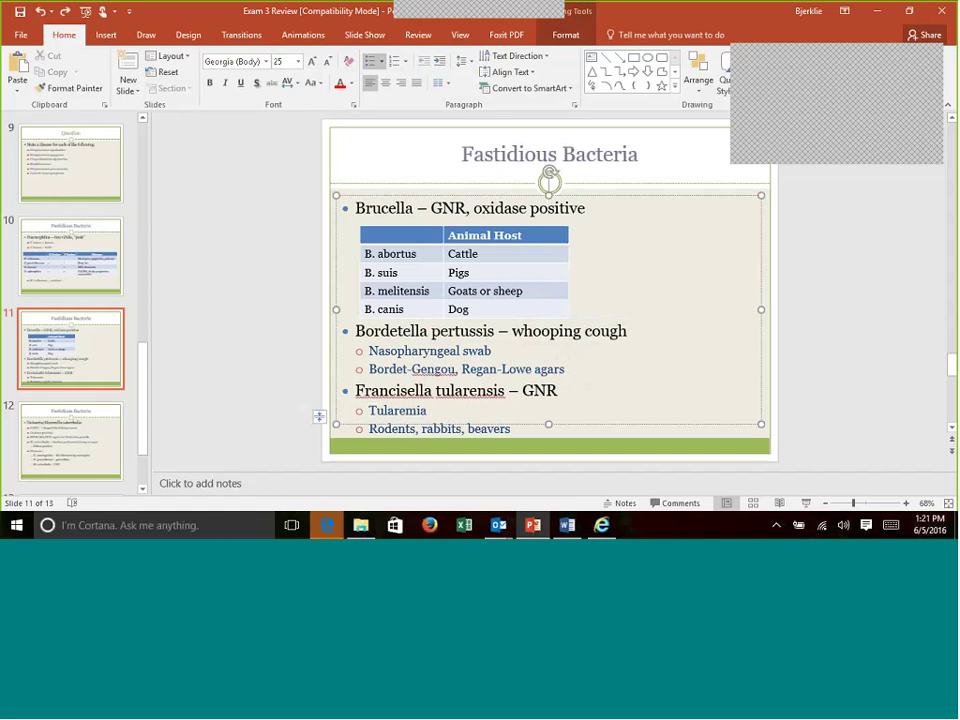
Shrink the 'Rodents, rabbits, beavers' line from size 25 to 20.
{"action": "left_click_drag", "start_coordinate": [369, 429], "coordinate": [497, 437]}
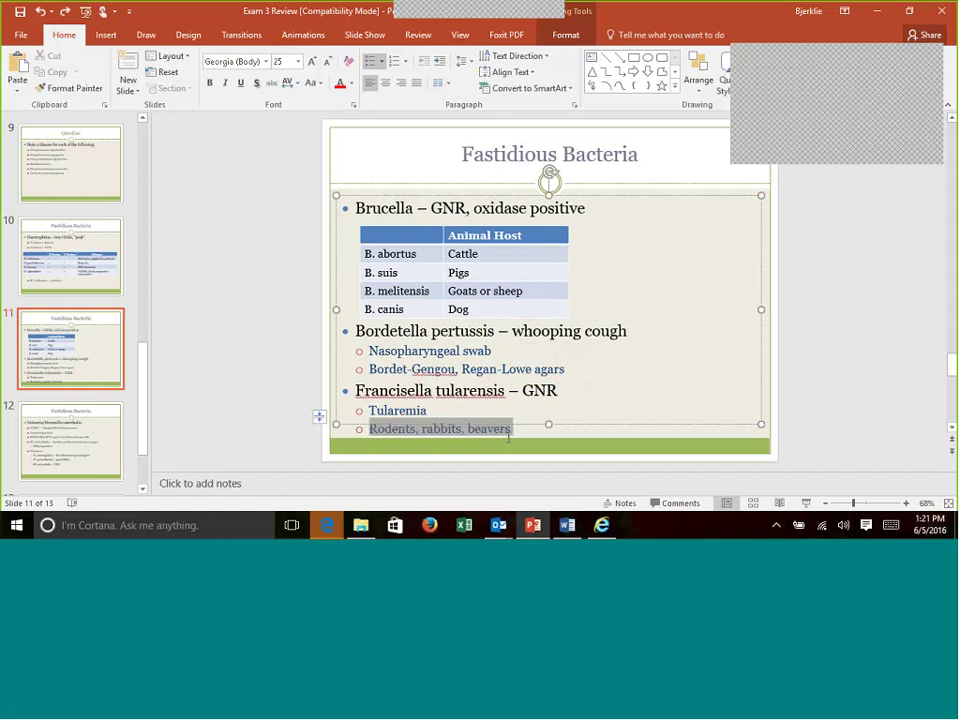
{"action": "key", "text": "ctrl+shift+comma"}
{"action": "key", "text": "ctrl+shift+comma"}
{"action": "left_click", "coordinate": [396, 403]}
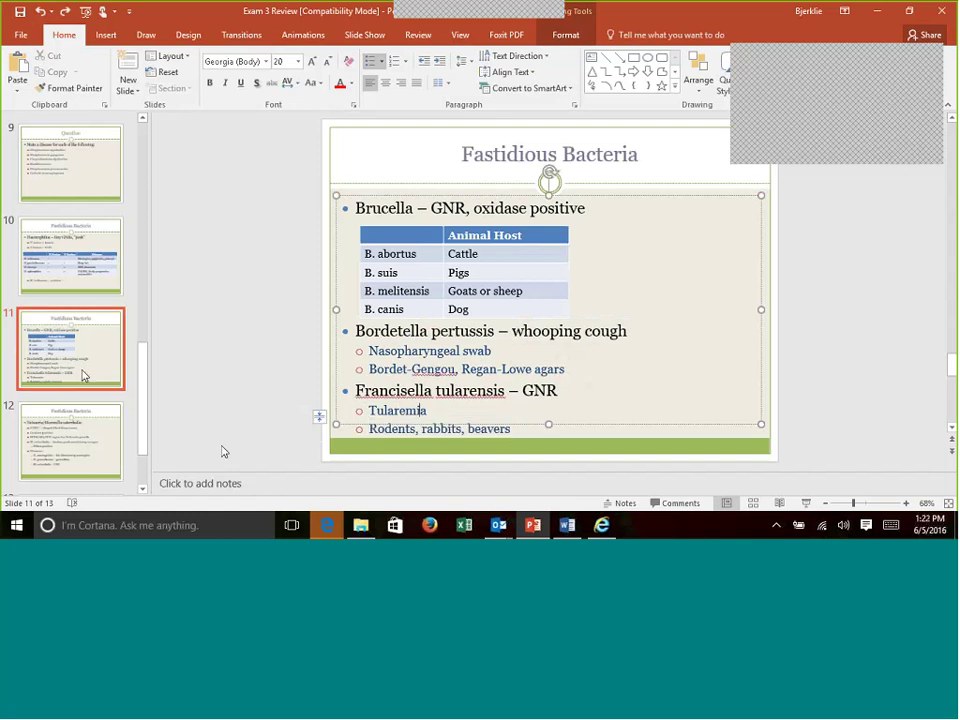
{"action": "left_click_drag", "start_coordinate": [140, 366], "coordinate": [142, 390]}
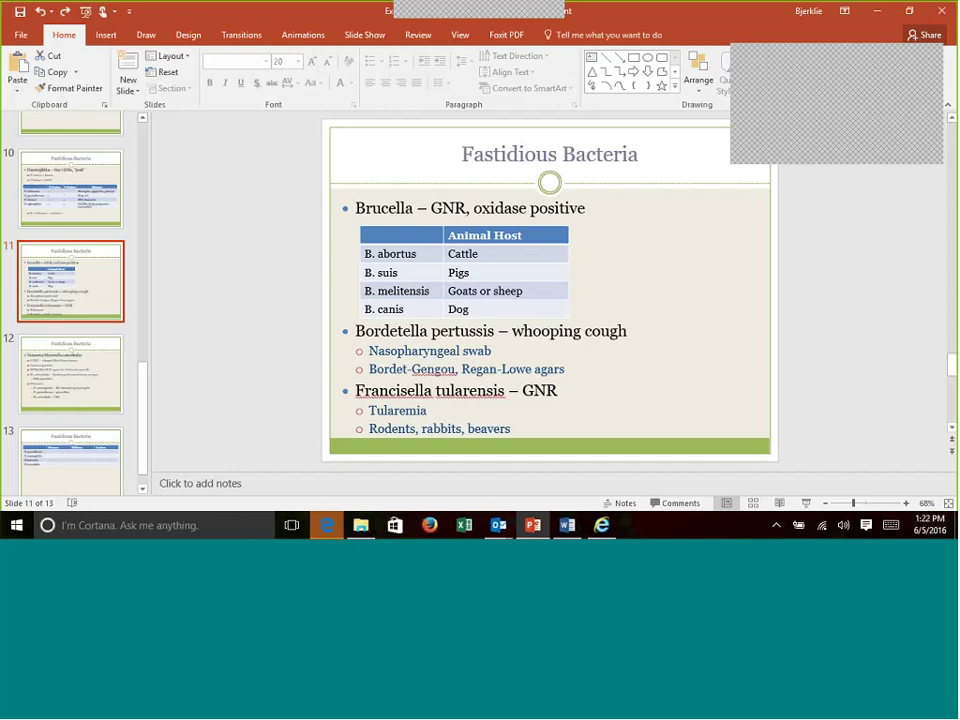
Leave the Bordetella pertussis line and switch to slide 12 on Neisseria/Moraxella catarrhalis.
{"action": "left_click", "coordinate": [434, 337]}
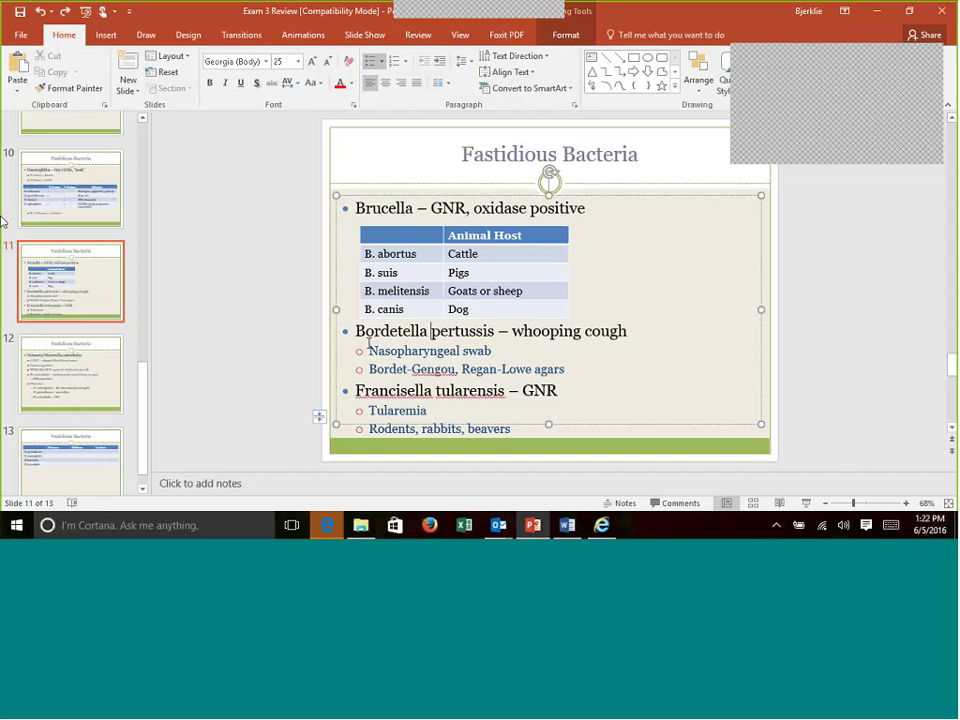
{"action": "left_click", "coordinate": [80, 374]}
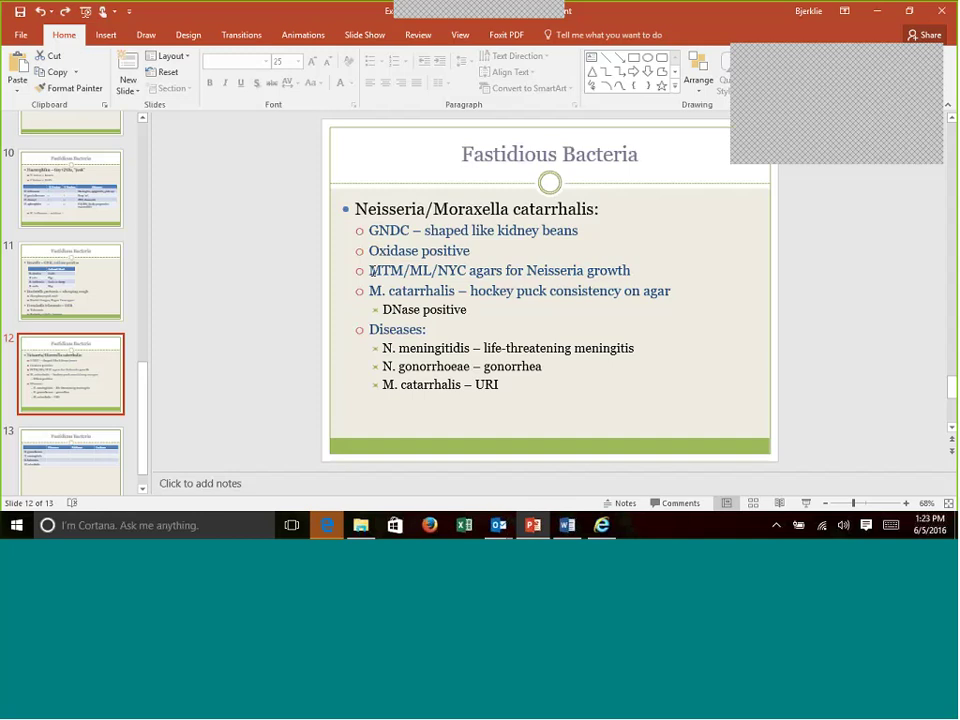
Check the MTM/ML/NYC agars bullet, then reduce 'DNase' from size 22 to 20.
{"action": "left_click_drag", "start_coordinate": [372, 271], "coordinate": [466, 268]}
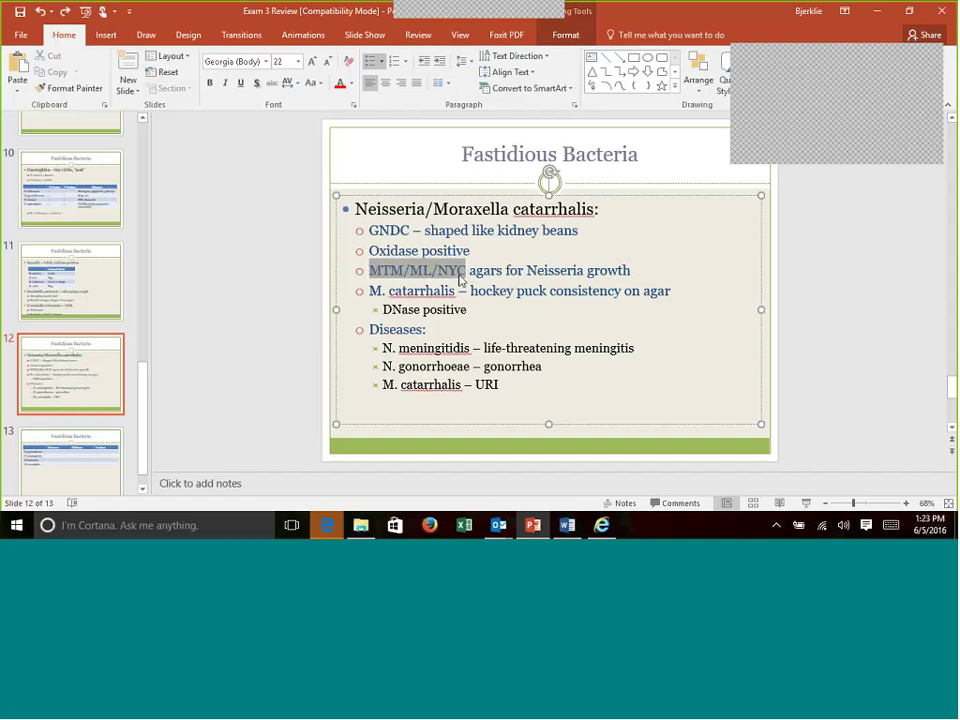
{"action": "left_click", "coordinate": [380, 270]}
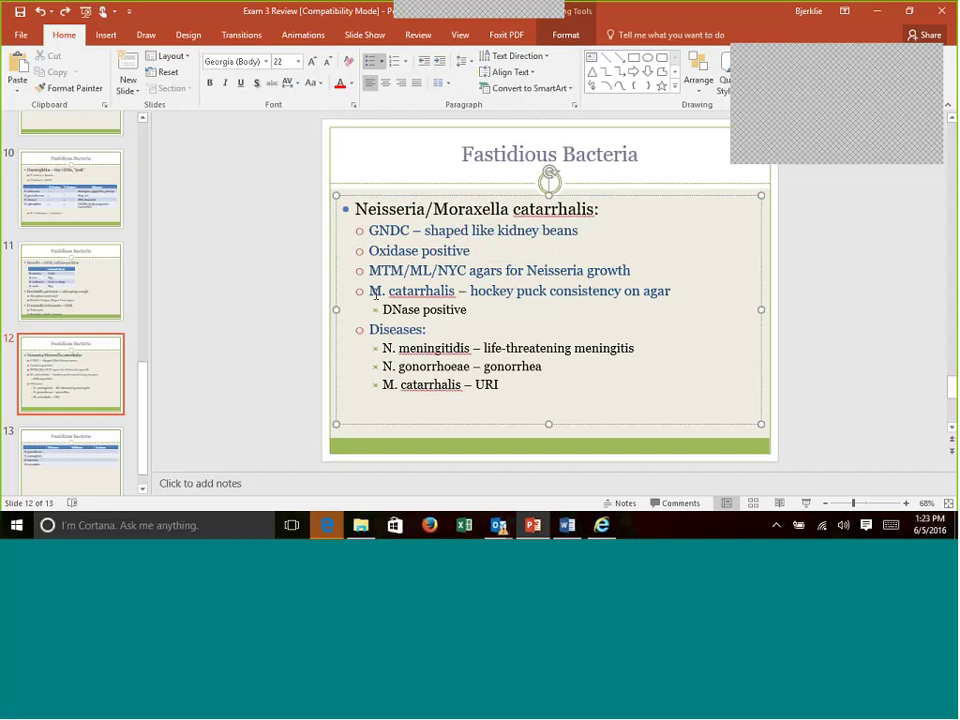
{"action": "double_click", "coordinate": [400, 309]}
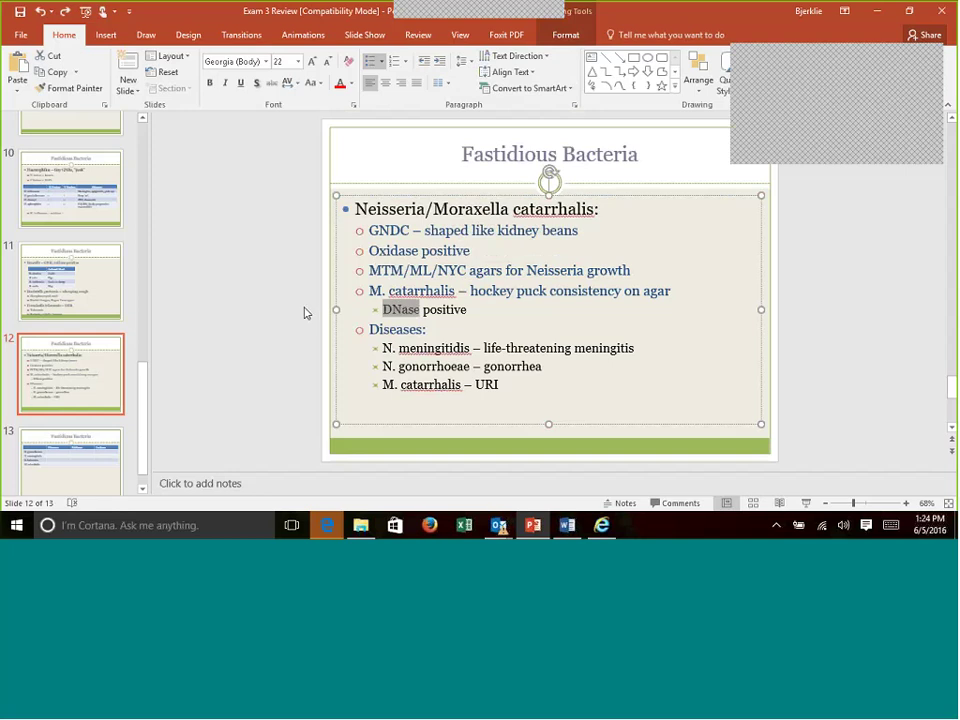
{"action": "key", "text": "ctrl+shift+less"}
Highlight meningitidis, gonorrhoeae and catarrhalis while reviewing, then move to slide 13's sugar table.
{"action": "double_click", "coordinate": [434, 348]}
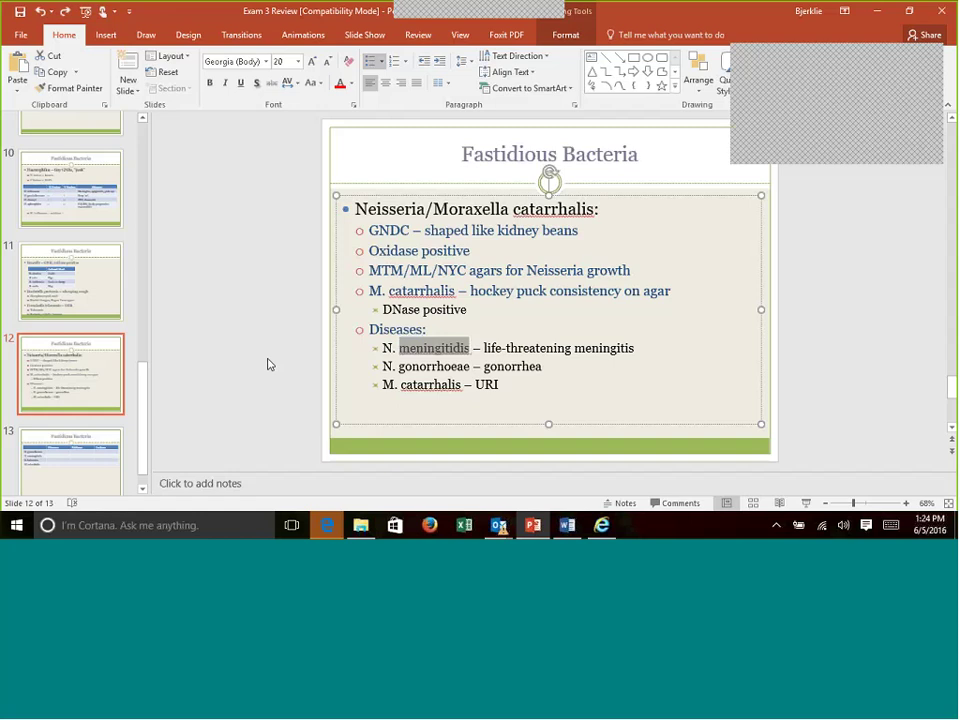
{"action": "left_click", "coordinate": [397, 350]}
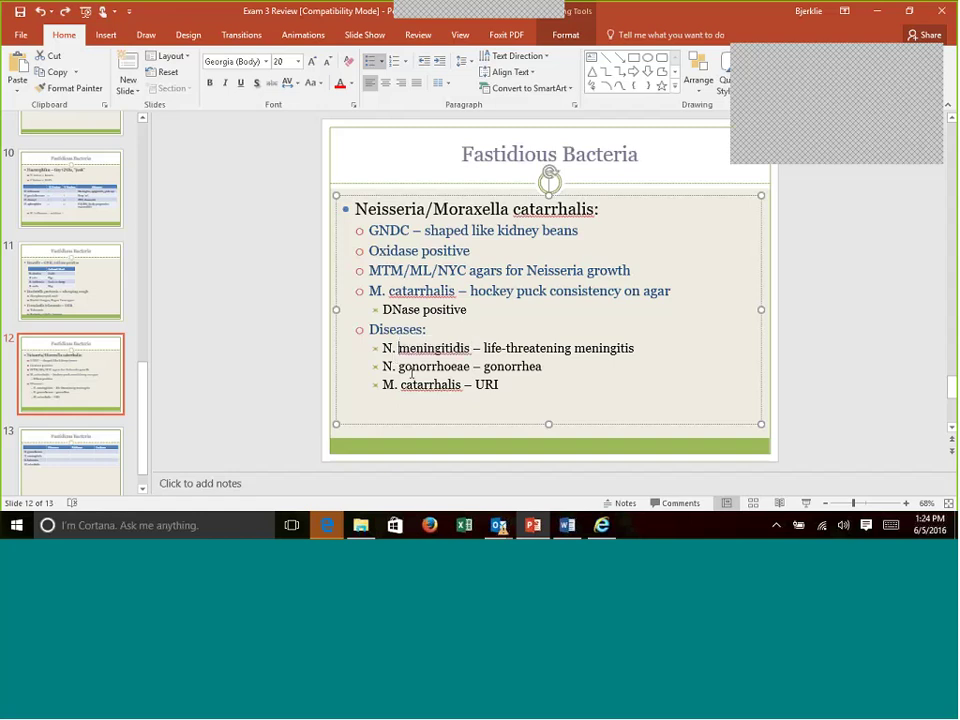
{"action": "key", "text": "ctrl+shift+Right"}
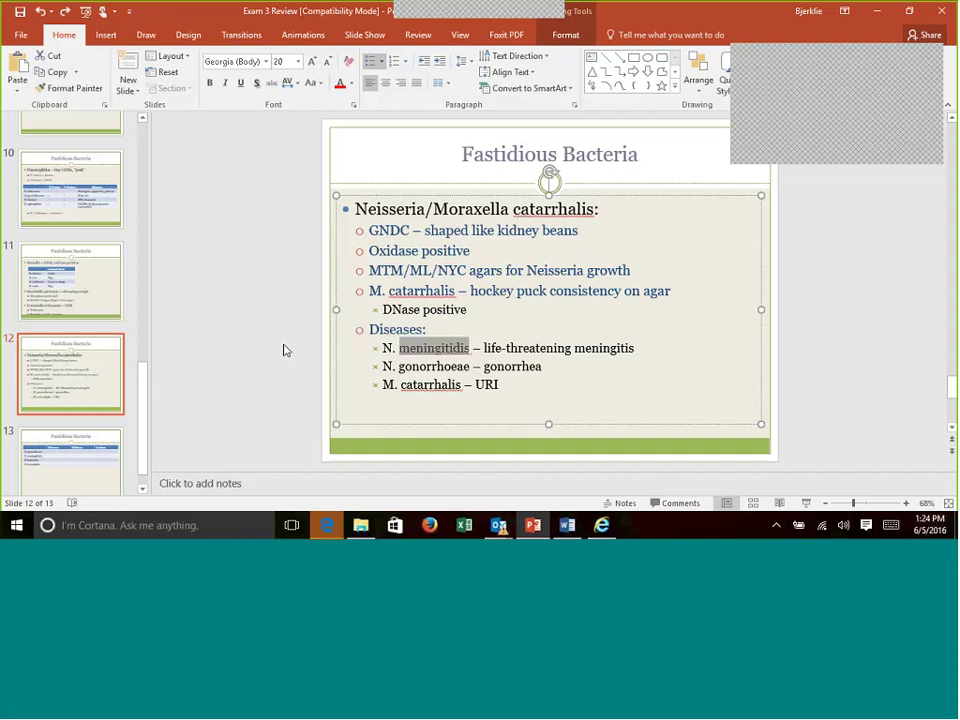
{"action": "left_click", "coordinate": [428, 350]}
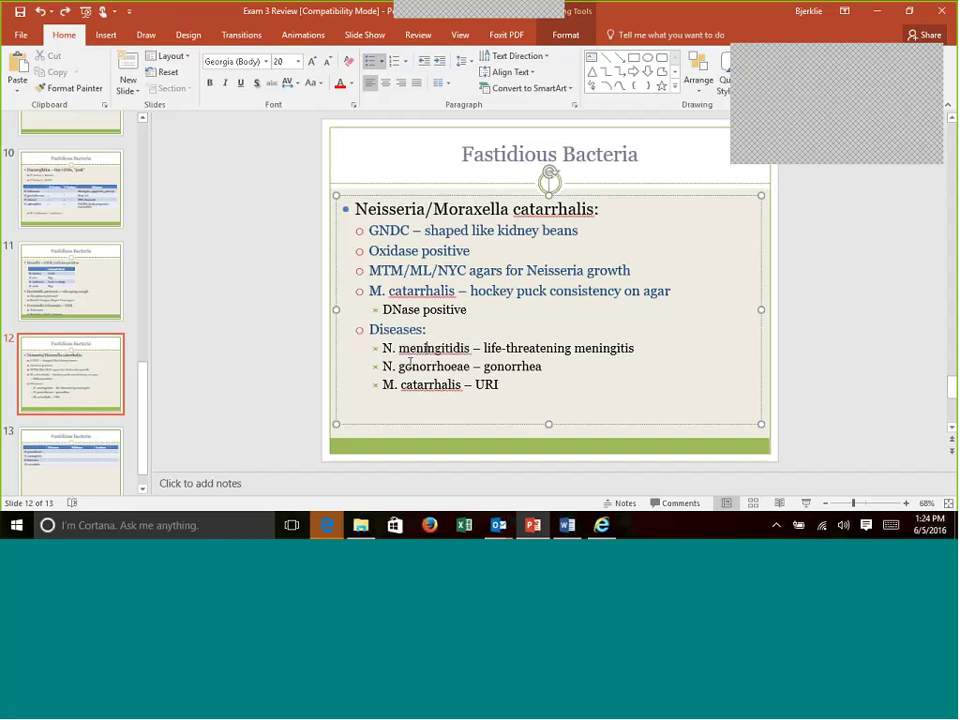
{"action": "double_click", "coordinate": [415, 366]}
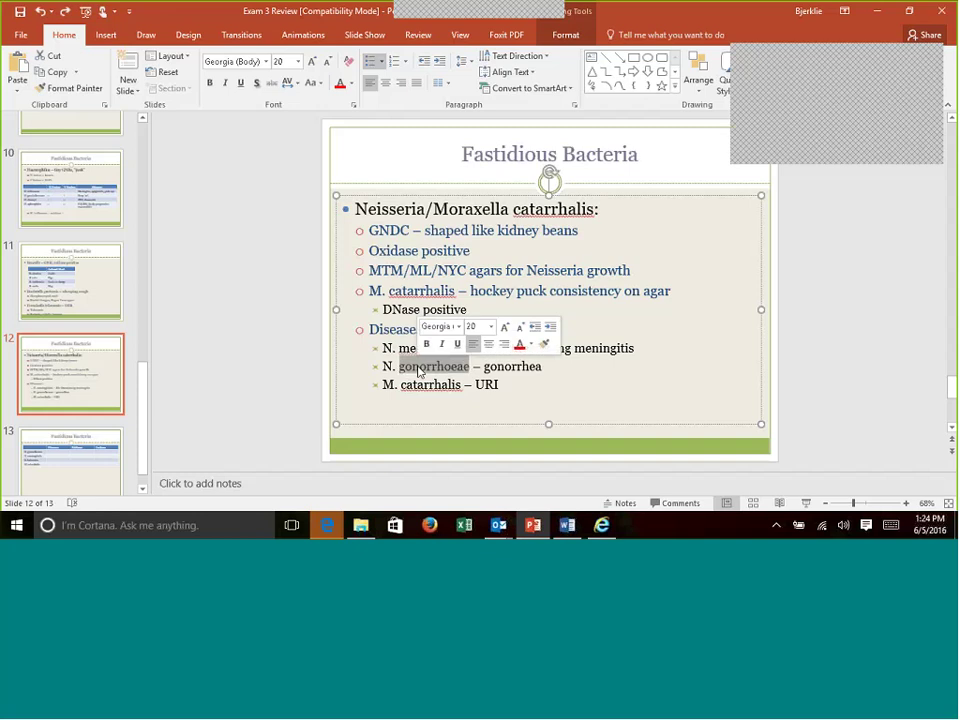
{"action": "double_click", "coordinate": [404, 388]}
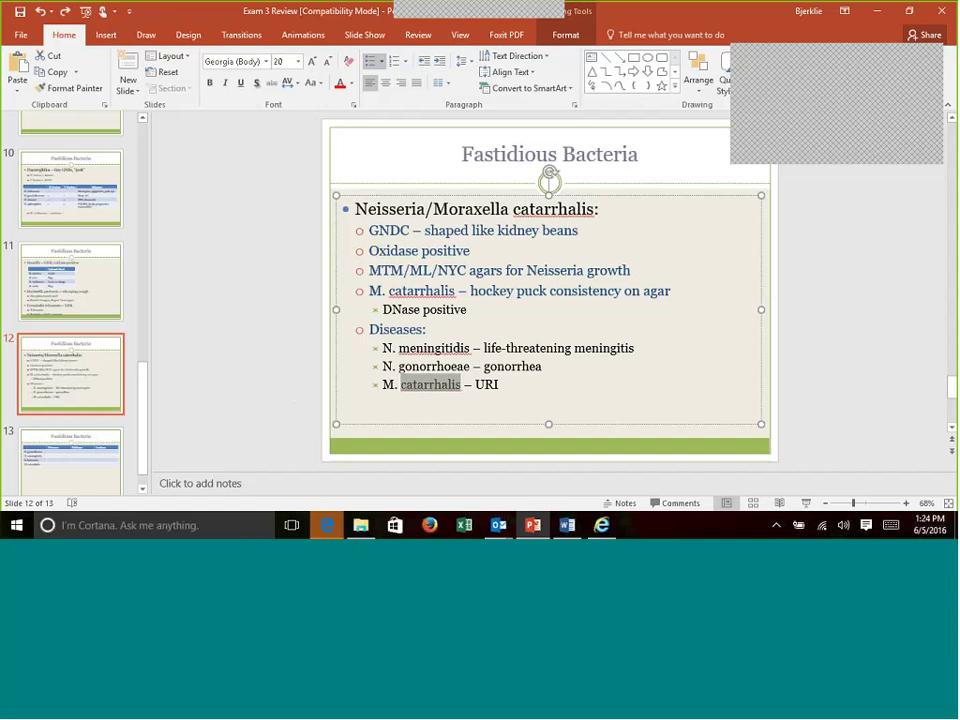
{"action": "left_click", "coordinate": [70, 458]}
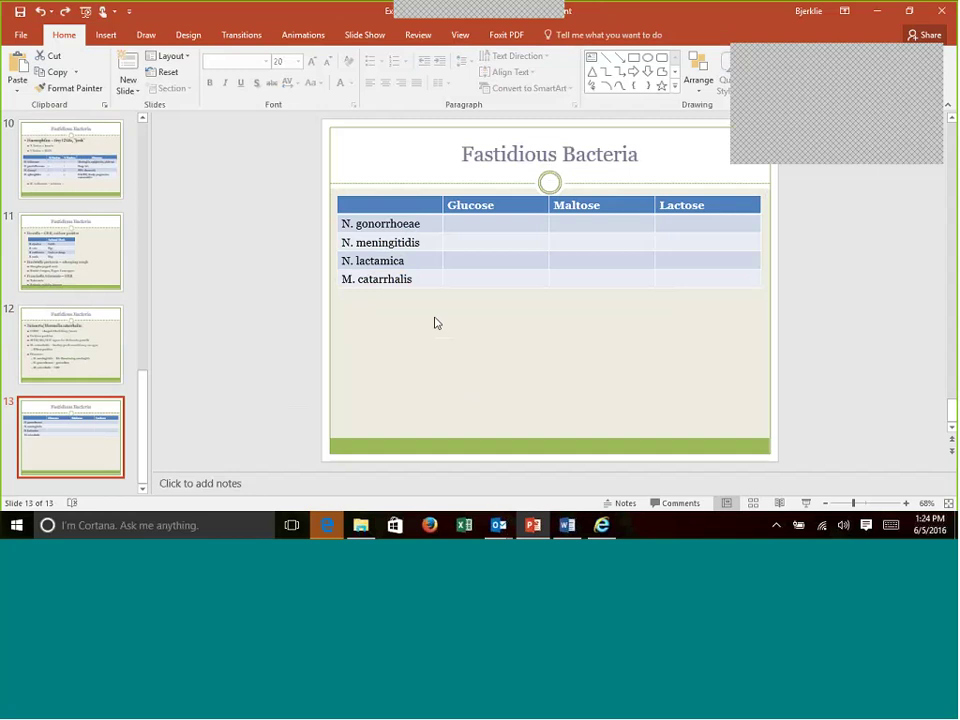
Fill the first row with +, =, = and the N. meningitidis row with +, =, +.
{"action": "left_click", "coordinate": [504, 225]}
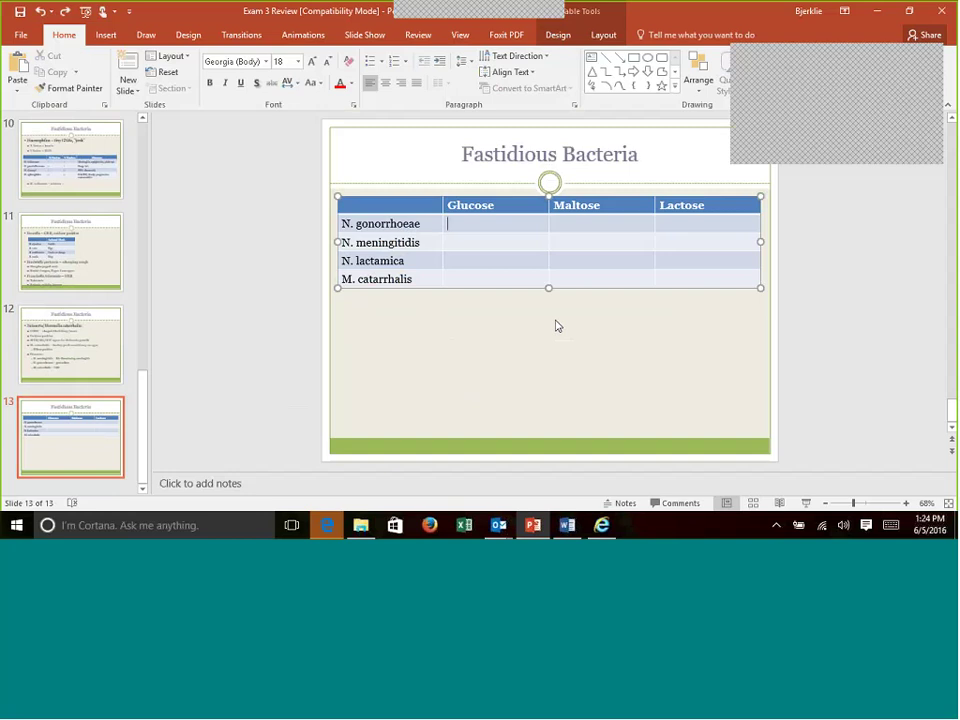
{"action": "type", "text": "+"}
{"action": "key", "text": "Tab"}
{"action": "type", "text": "="}
{"action": "key", "text": "Tab"}
{"action": "type", "text": "="}
{"action": "key", "text": "Tab"}
{"action": "key", "text": "Tab"}
{"action": "type", "text": "+"}
{"action": "key", "text": "Tab"}
{"action": "type", "text": "+"}
{"action": "key", "text": "Tab"}
{"action": "type", "text": "="}
{"action": "key", "text": "Tab"}
Mark N. lactamica glucose and maltose +, and give M. catarrhalis = entries.
{"action": "key", "text": "Tab"}
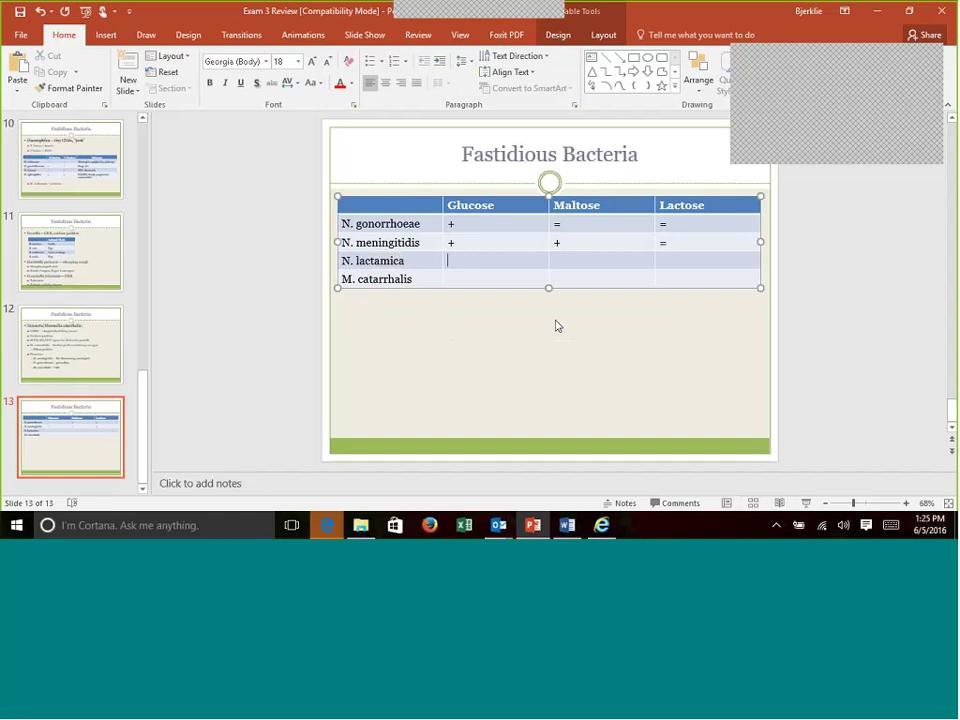
{"action": "type", "text": "+"}
{"action": "key", "text": "Tab"}
{"action": "type", "text": "+"}
{"action": "key", "text": "Tab"}
{"action": "type", "text": "+"}
{"action": "key", "text": "Tab"}
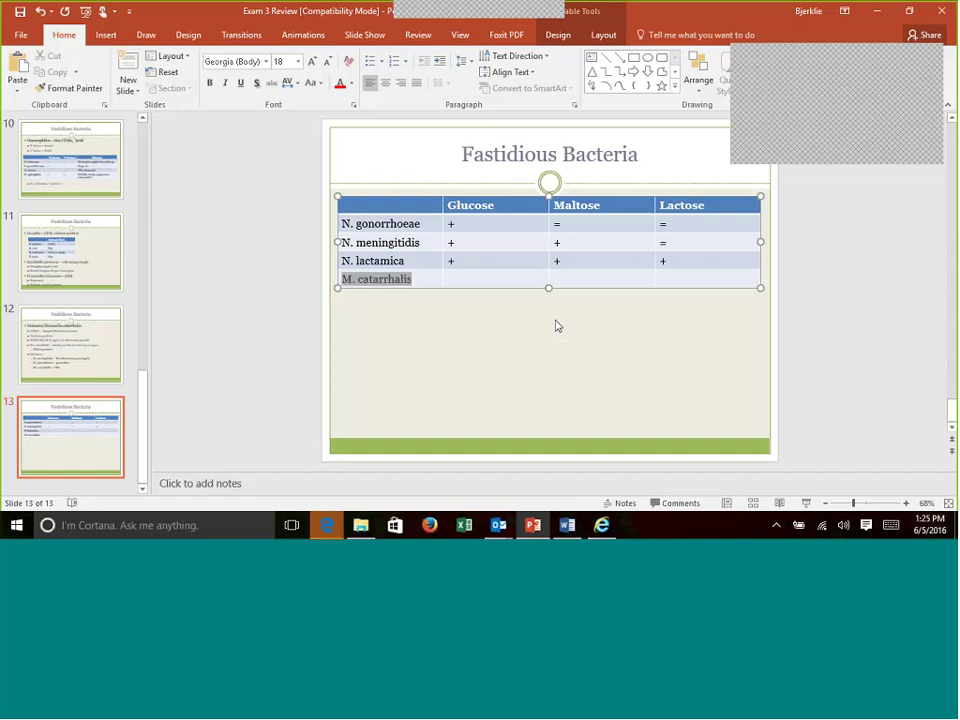
{"action": "key", "text": "Tab"}
{"action": "type", "text": "="}
{"action": "key", "text": "Tab"}
{"action": "type", "text": "="}
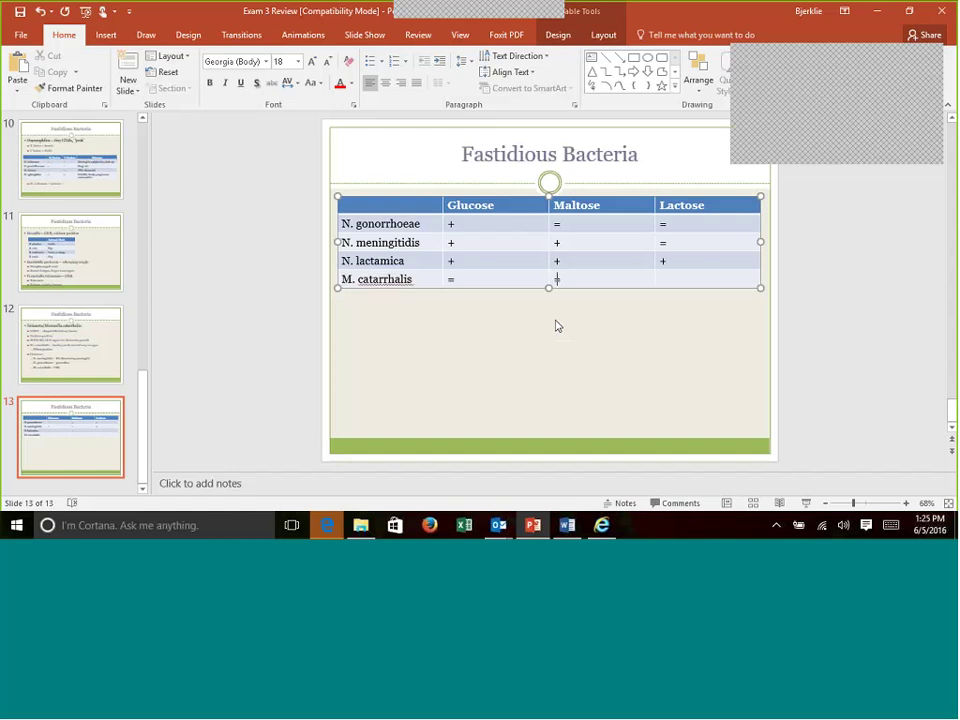
{"action": "key", "text": "Tab"}
{"action": "type", "text": "="}
Deselect the table, return to the title slide, and close PowerPoint choosing Don't Save.
{"action": "left_click", "coordinate": [148, 426]}
{"action": "left_click_drag", "start_coordinate": [145, 455], "coordinate": [154, 154]}
{"action": "left_click", "coordinate": [47, 193]}
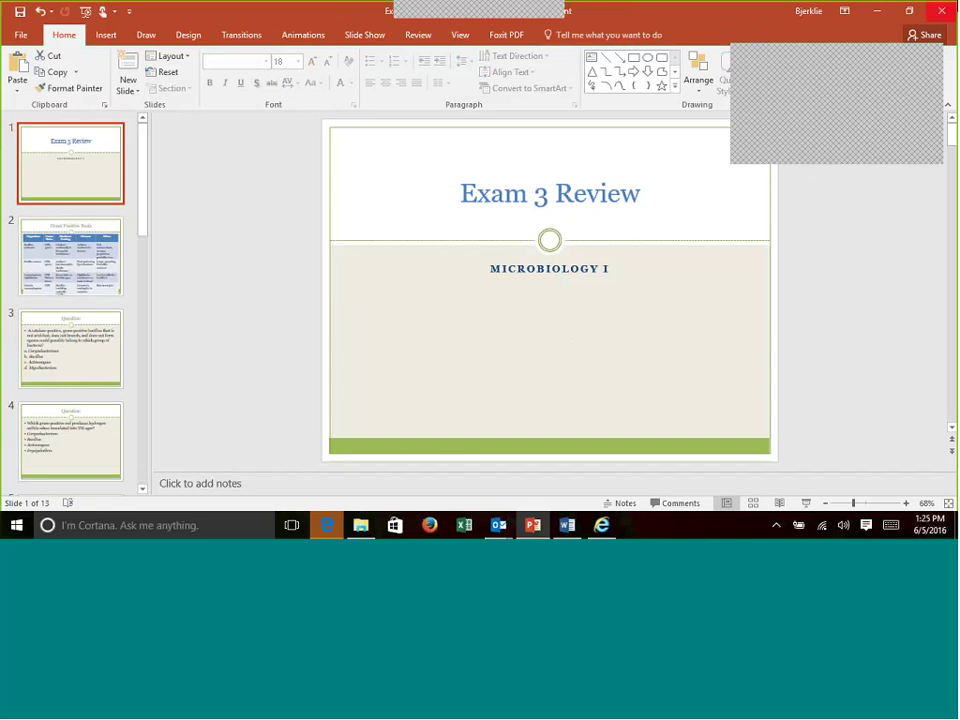
{"action": "left_click", "coordinate": [941, 11]}
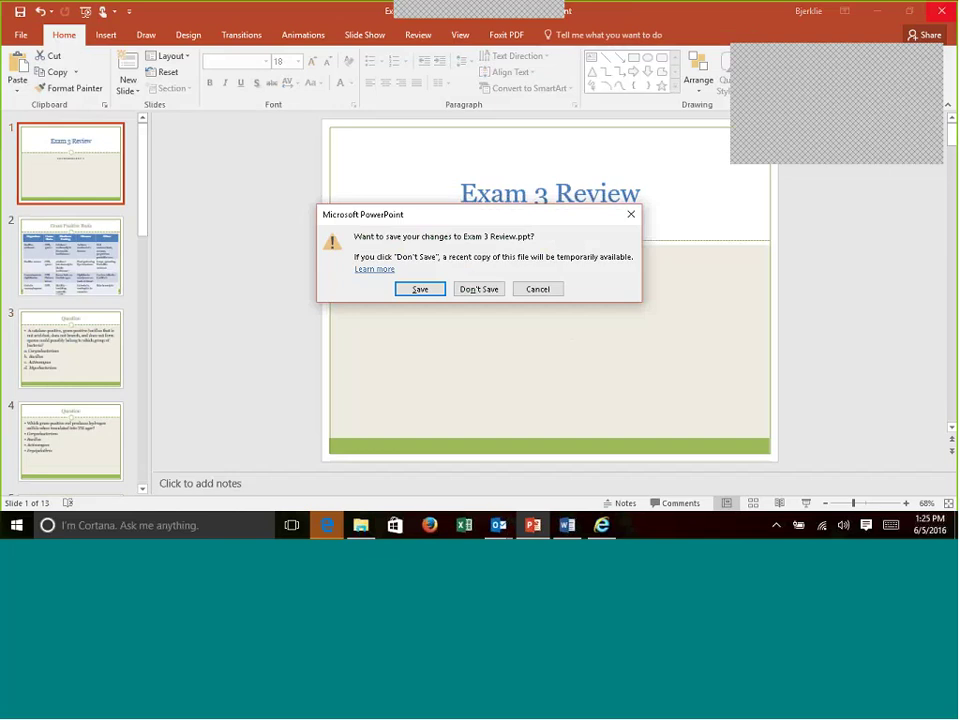
{"action": "left_click", "coordinate": [492, 289]}
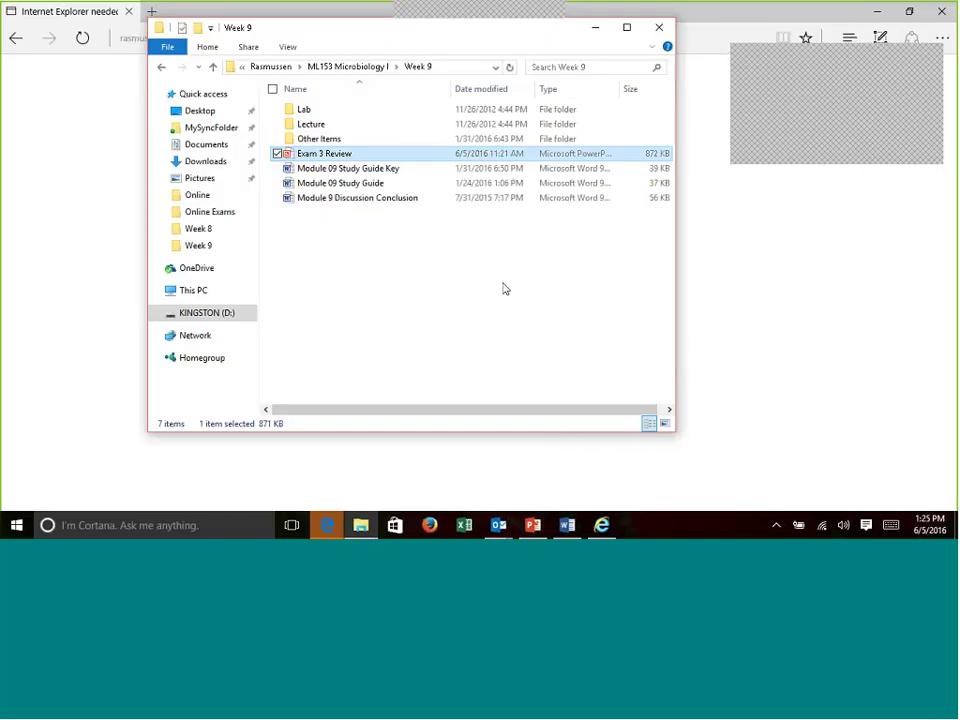
Minimize the Week 9 folder and bring the Rasmussen College WebEx page forward.
{"action": "left_click", "coordinate": [595, 28]}
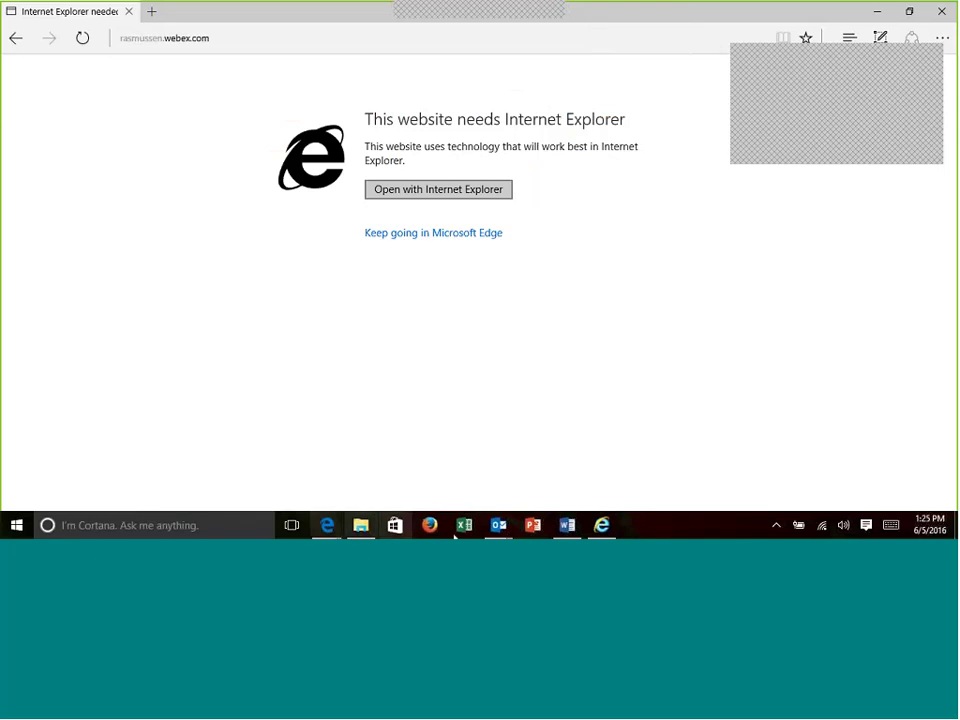
{"action": "left_click", "coordinate": [604, 527]}
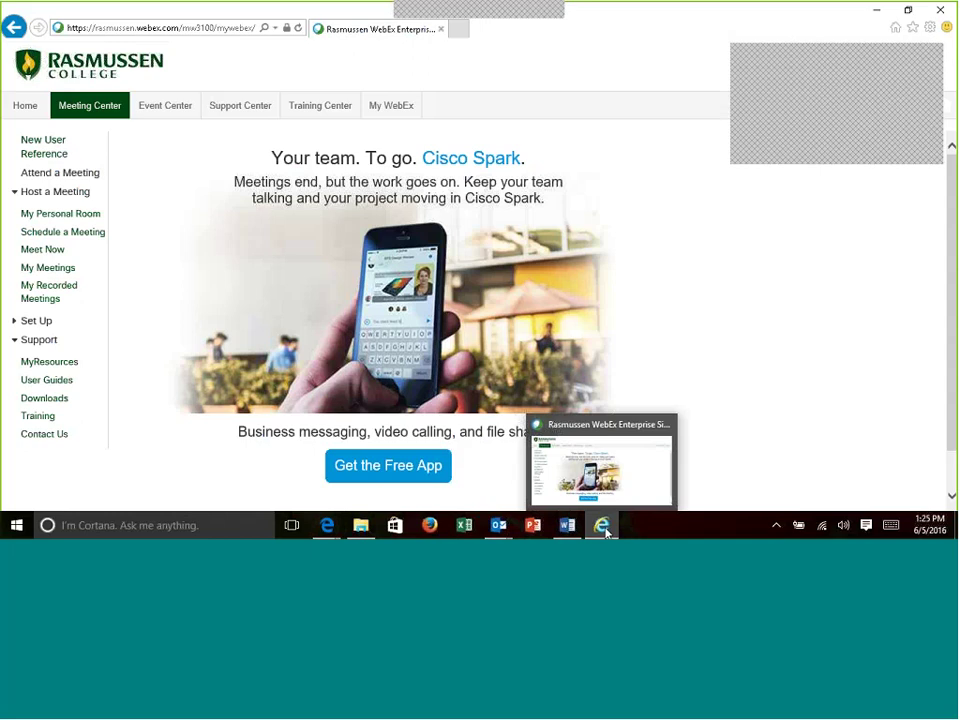